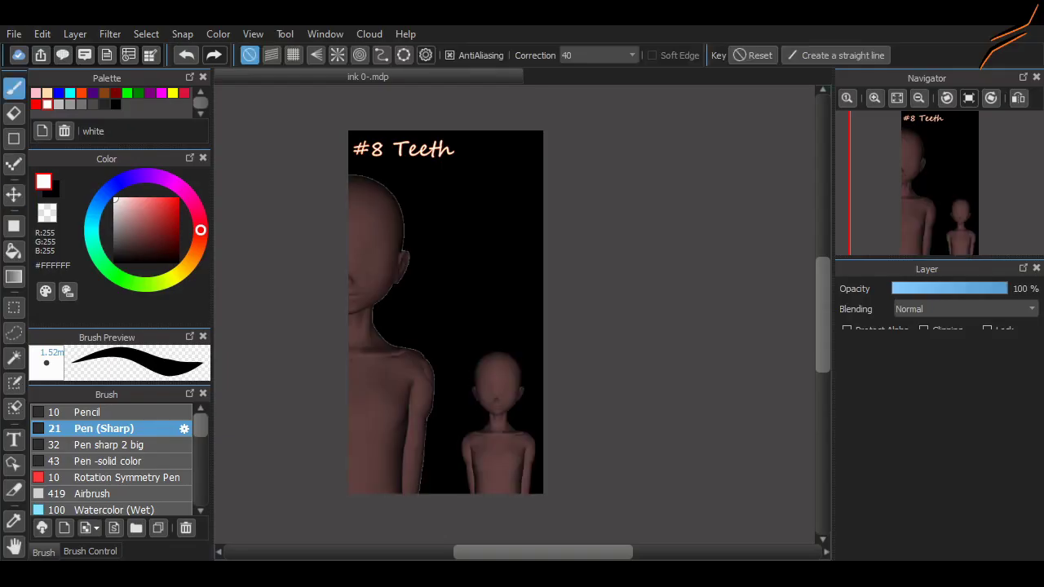
Step: Set the pen colour to blue (#0000FF) and sketch a wide toothy grin on the large figure's face
{"action": "scroll", "coordinate": [385, 334], "scroll_direction": "up", "scroll_amount": 4}
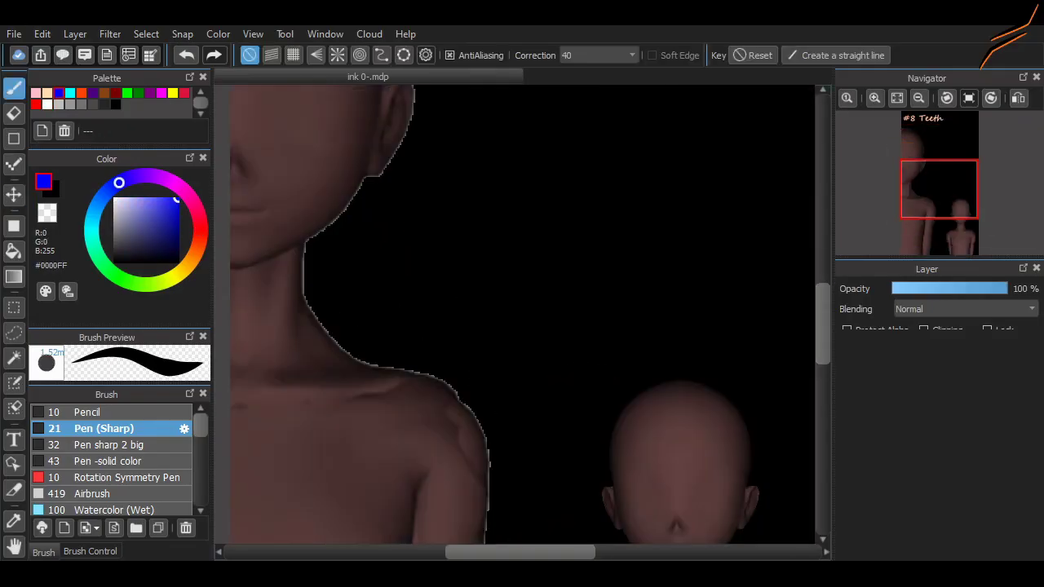
{"action": "scroll", "coordinate": [374, 265], "scroll_direction": "left", "scroll_amount": 2}
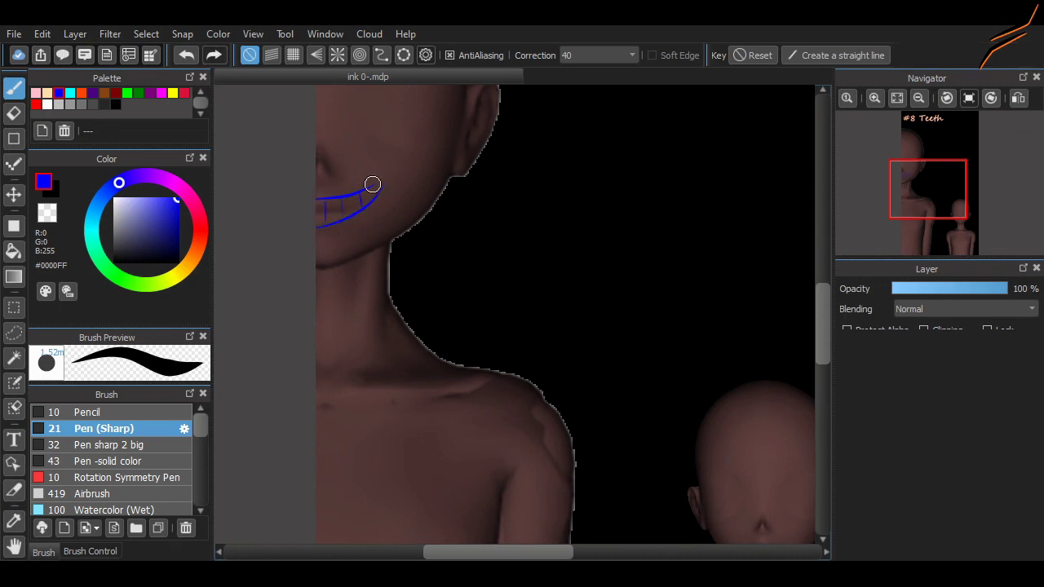
Step: Sketch a curved blue grin with pointed triangular teeth on the small figure's face
{"action": "scroll", "coordinate": [371, 187], "scroll_direction": "right", "scroll_amount": 3}
{"action": "scroll", "coordinate": [522, 326], "scroll_direction": "down", "scroll_amount": 5}
{"action": "scroll", "coordinate": [620, 261], "scroll_direction": "up", "scroll_amount": 3}
{"action": "mouse_move", "coordinate": [583, 261]}
{"action": "left_mouse_down"}
{"action": "mouse_move", "coordinate": [658, 256]}
{"action": "mouse_move", "coordinate": [641, 280]}
{"action": "mouse_move", "coordinate": [669, 242]}
{"action": "mouse_move", "coordinate": [656, 282]}
{"action": "left_mouse_up"}
{"action": "key", "text": "ctrl+z"}
{"action": "key", "text": "ctrl+z"}
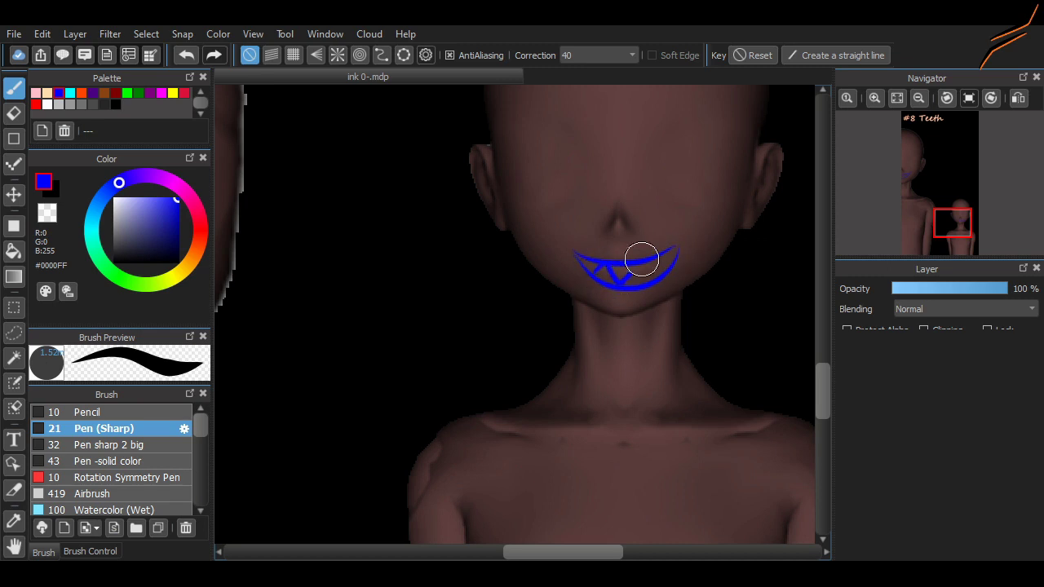
Step: Sketch two curved band lines across the large figure's forehead, a wavy line above the nose and a line down the temple
{"action": "scroll", "coordinate": [522, 314], "scroll_direction": "down", "scroll_amount": 3}
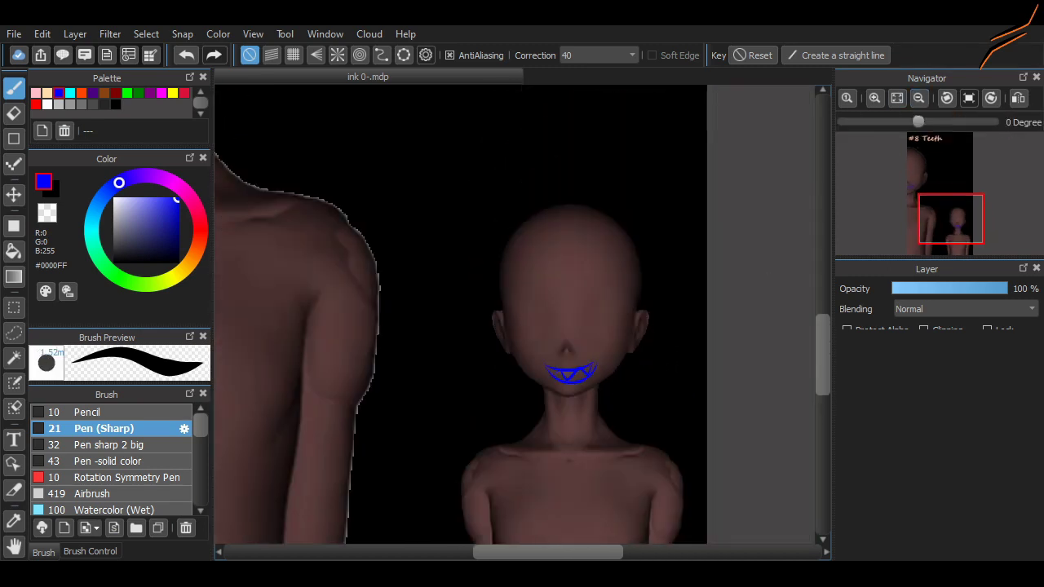
{"action": "left_click", "coordinate": [898, 130]}
{"action": "scroll", "coordinate": [368, 448], "scroll_direction": "down", "scroll_amount": 3}
{"action": "scroll", "coordinate": [302, 303], "scroll_direction": "up", "scroll_amount": 3}
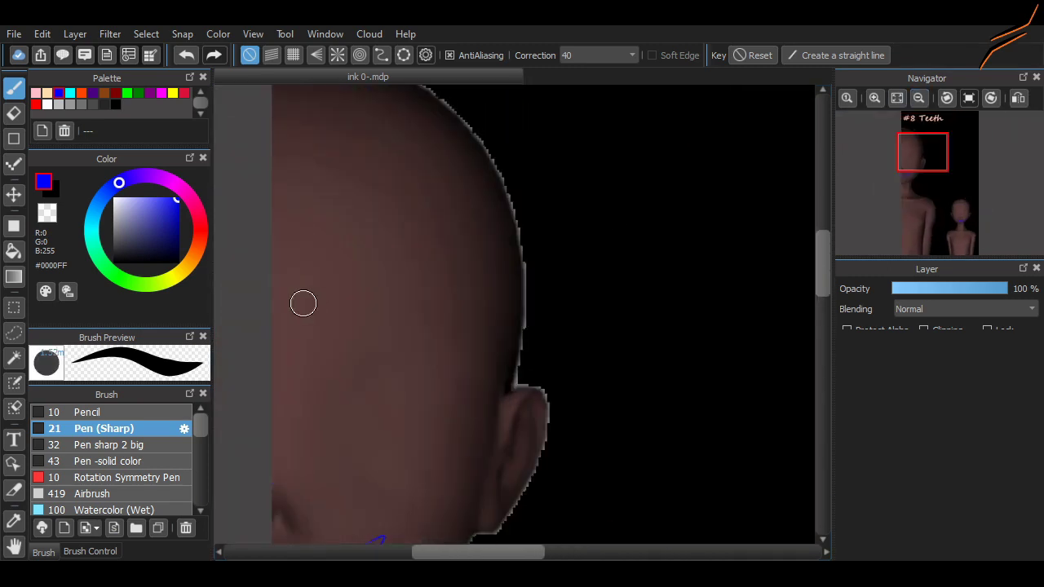
{"action": "key", "text": "ctrl+z"}
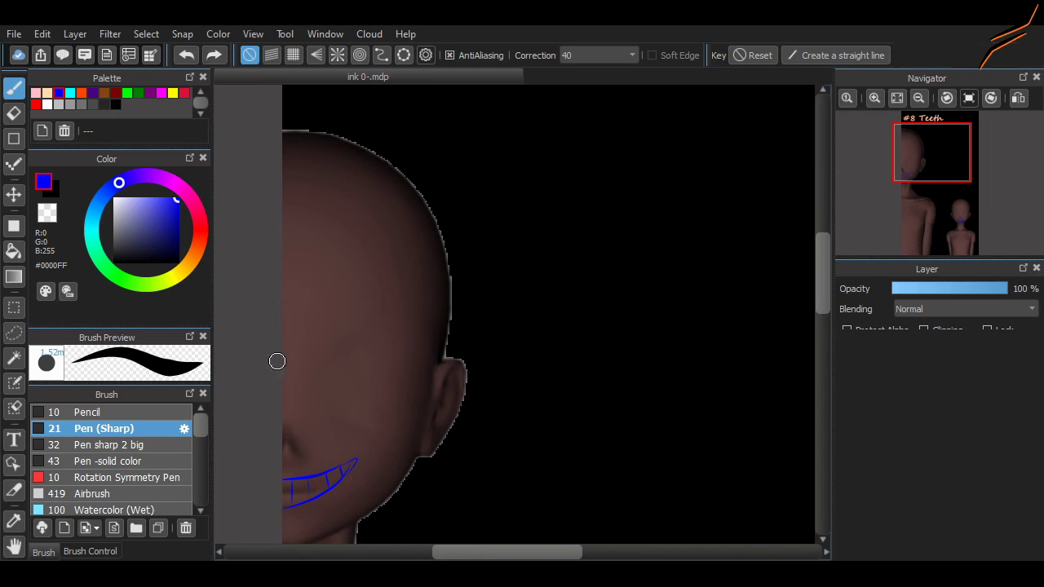
{"action": "left_click_drag", "start_coordinate": [407, 411], "coordinate": [384, 221]}
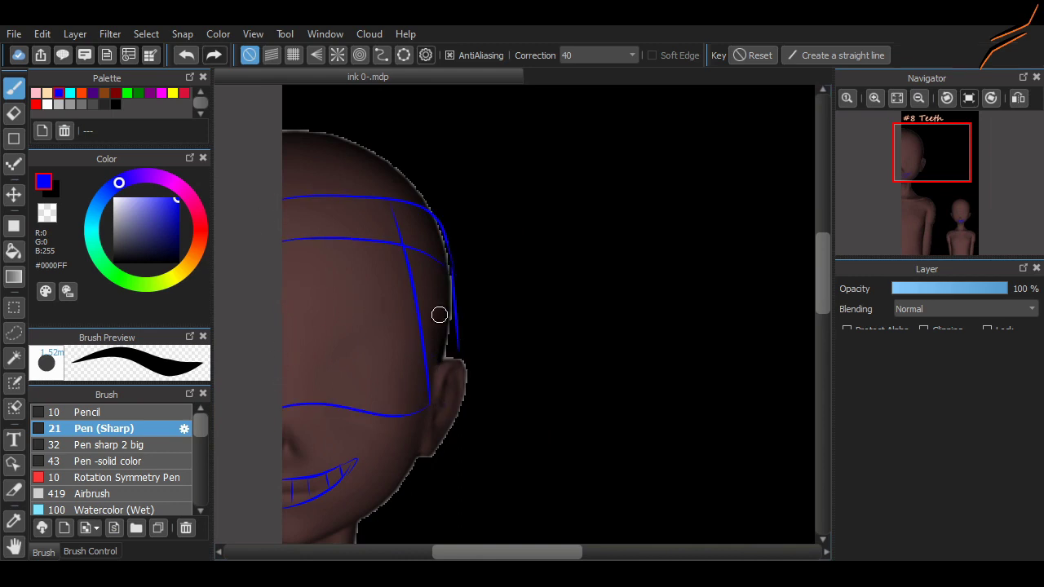
Step: Sketch a long hanging lock beside the large figure's ear down to the shoulder and outline the crown of the head
{"action": "scroll", "coordinate": [439, 315], "scroll_direction": "down", "scroll_amount": 3}
{"action": "mouse_move", "coordinate": [451, 176]}
{"action": "left_mouse_down"}
{"action": "mouse_move", "coordinate": [450, 412]}
{"action": "mouse_move", "coordinate": [394, 485]}
{"action": "left_mouse_up"}
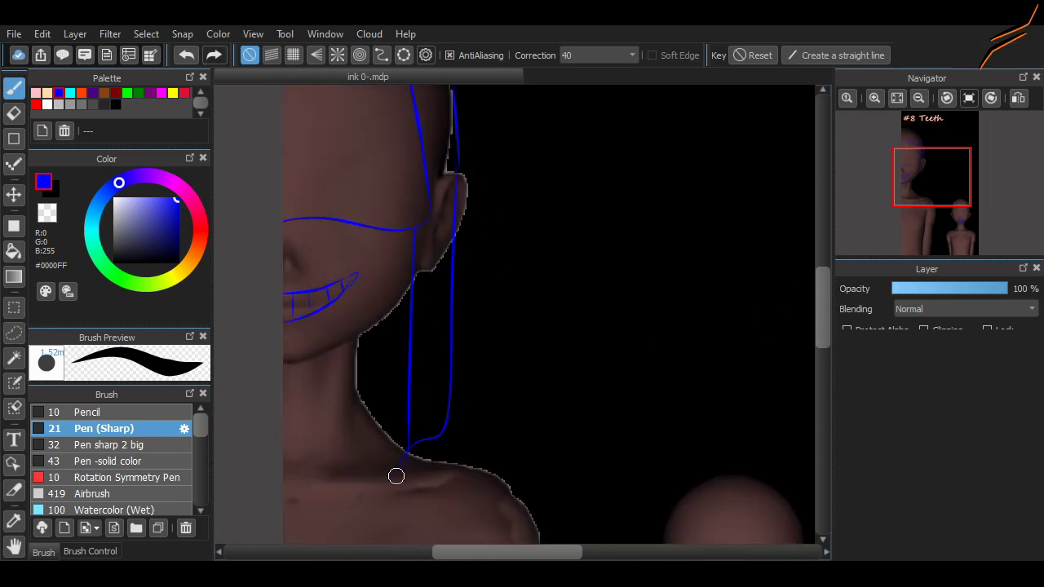
{"action": "scroll", "coordinate": [410, 484], "scroll_direction": "up", "scroll_amount": 3}
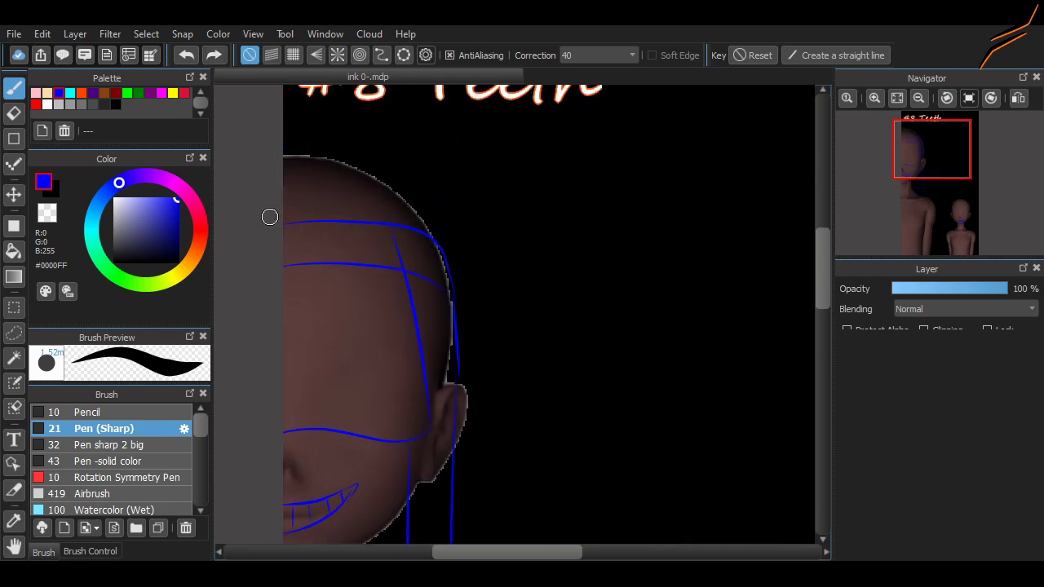
{"action": "mouse_move", "coordinate": [270, 216]}
{"action": "left_mouse_down"}
{"action": "mouse_move", "coordinate": [441, 245]}
{"action": "mouse_move", "coordinate": [291, 143]}
{"action": "left_mouse_up"}
Step: Sketch a curved line across the small figure's face just above the nose, redoing the first stroke
{"action": "scroll", "coordinate": [811, 289], "scroll_direction": "down", "scroll_amount": 10}
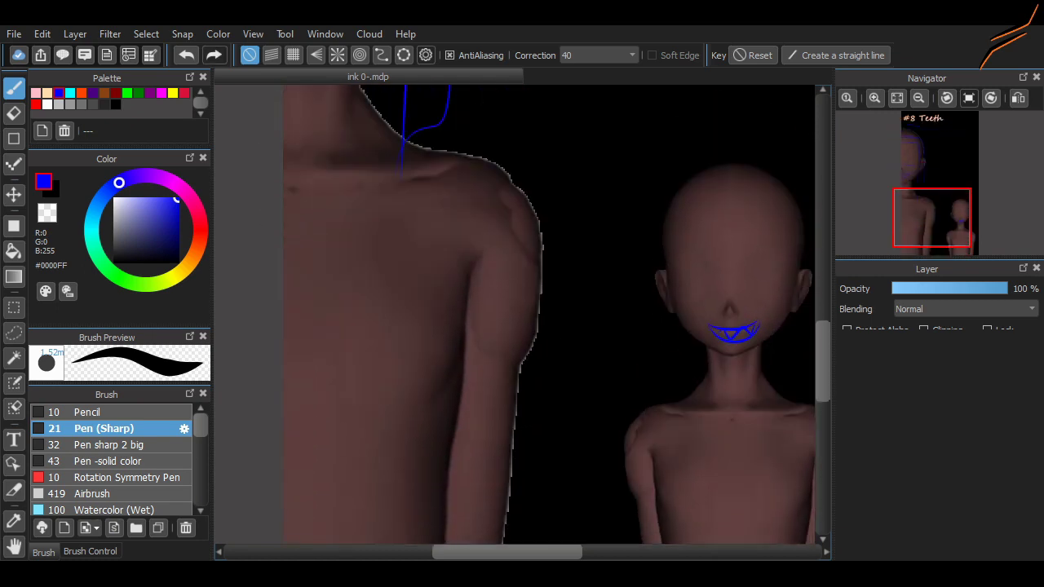
{"action": "scroll", "coordinate": [575, 531], "scroll_direction": "right", "scroll_amount": 3}
{"action": "scroll", "coordinate": [753, 372], "scroll_direction": "right", "scroll_amount": 1}
{"action": "key", "text": "ctrl+plus"}
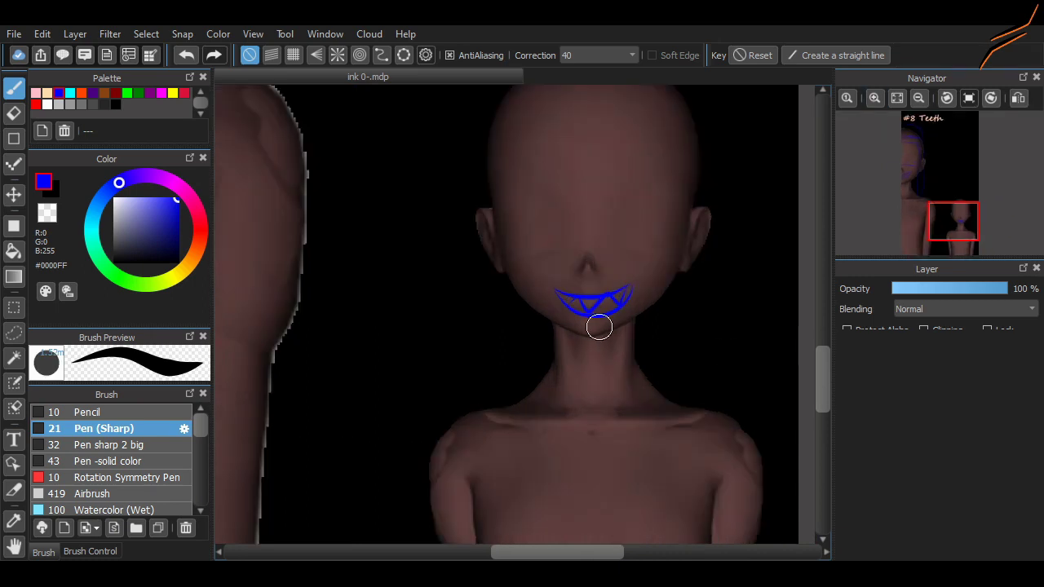
{"action": "mouse_move", "coordinate": [512, 275]}
{"action": "left_mouse_down"}
{"action": "mouse_move", "coordinate": [647, 267]}
{"action": "mouse_move", "coordinate": [662, 278]}
{"action": "left_mouse_up"}
{"action": "key", "text": "ctrl+z"}
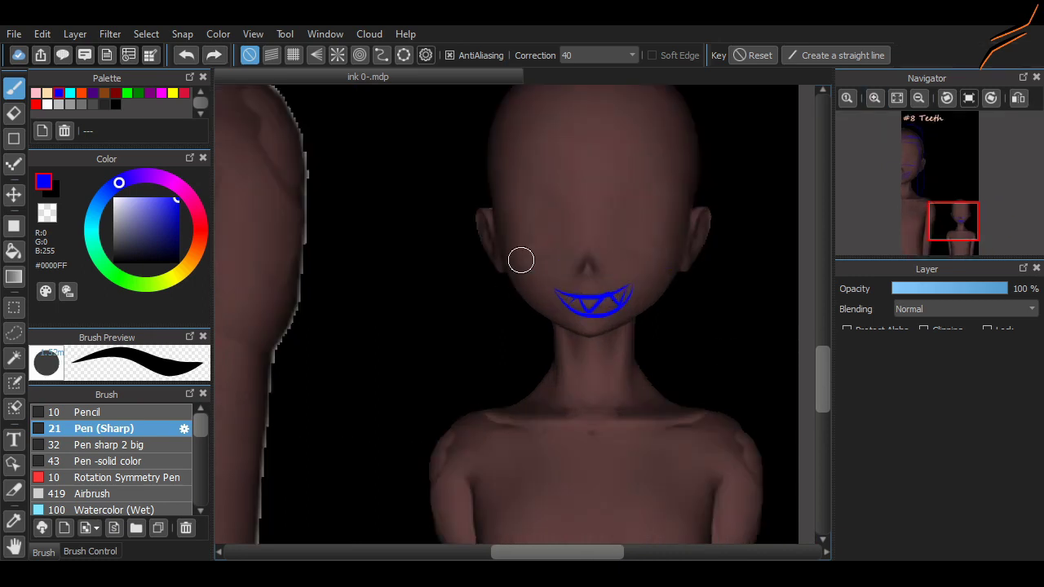
{"action": "mouse_move", "coordinate": [522, 245]}
{"action": "left_mouse_down"}
{"action": "mouse_move", "coordinate": [592, 236]}
{"action": "mouse_move", "coordinate": [657, 246]}
{"action": "left_mouse_up"}
Step: Add small blue nose marks to the faces of the large and small figures
{"action": "left_click", "coordinate": [929, 203]}
{"action": "left_click", "coordinate": [918, 170]}
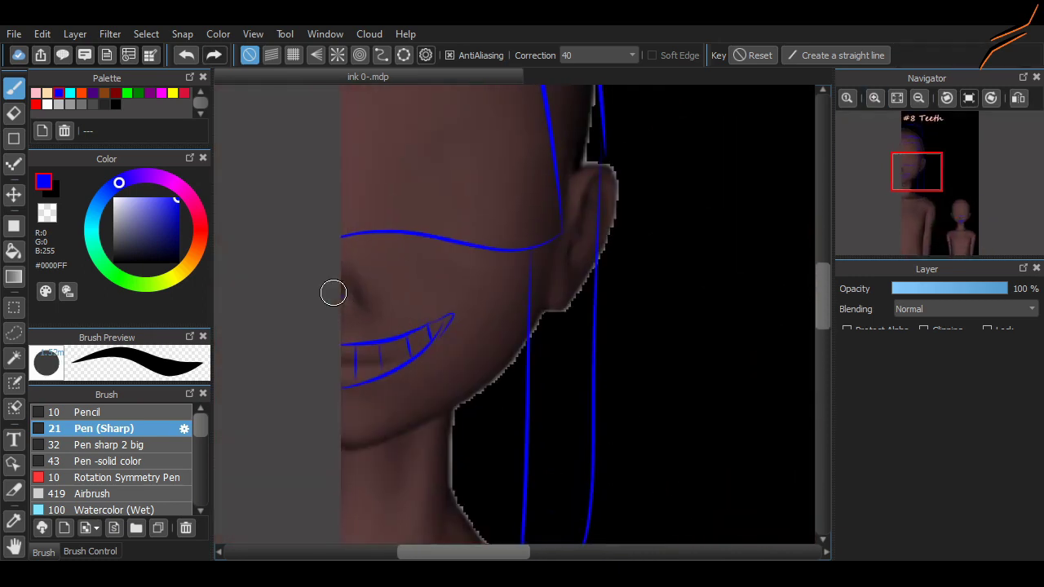
{"action": "left_click", "coordinate": [929, 203]}
{"action": "key", "text": "ctrl+minus"}
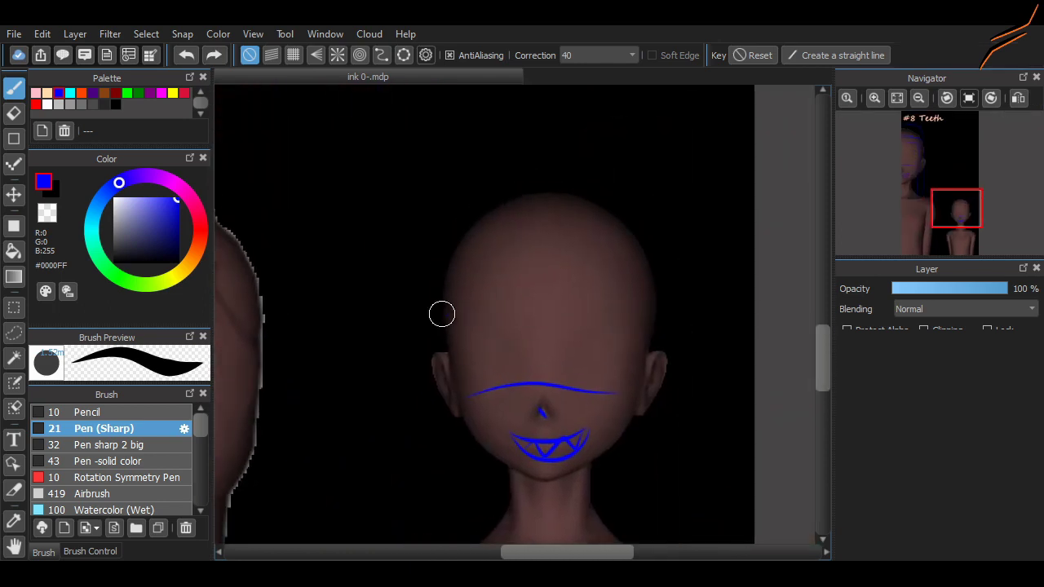
Step: Sketch a curved band across the small figure's forehead and an outline arching over the crown of the head
{"action": "mouse_move", "coordinate": [443, 328]}
{"action": "left_mouse_down"}
{"action": "mouse_move", "coordinate": [476, 317]}
{"action": "mouse_move", "coordinate": [665, 321]}
{"action": "left_mouse_up"}
{"action": "mouse_move", "coordinate": [439, 323]}
{"action": "left_mouse_down"}
{"action": "mouse_move", "coordinate": [531, 252]}
{"action": "mouse_move", "coordinate": [661, 318]}
{"action": "left_mouse_up"}
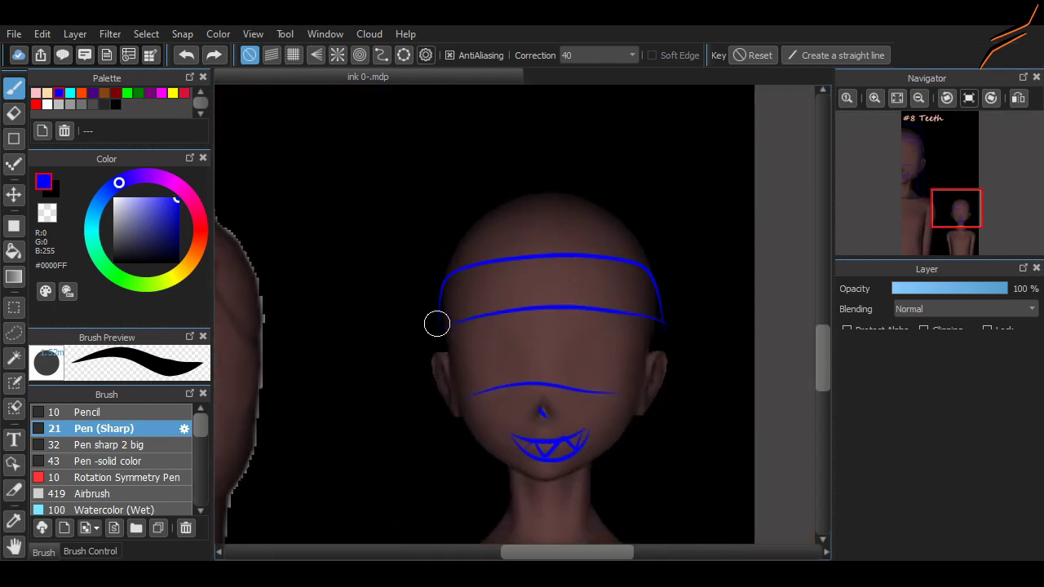
{"action": "left_click_drag", "start_coordinate": [436, 324], "coordinate": [665, 319]}
Step: Sketch the side edges of the small figure's face covering and the locks hanging past both ears
{"action": "scroll", "coordinate": [463, 283], "scroll_direction": "down", "scroll_amount": 3}
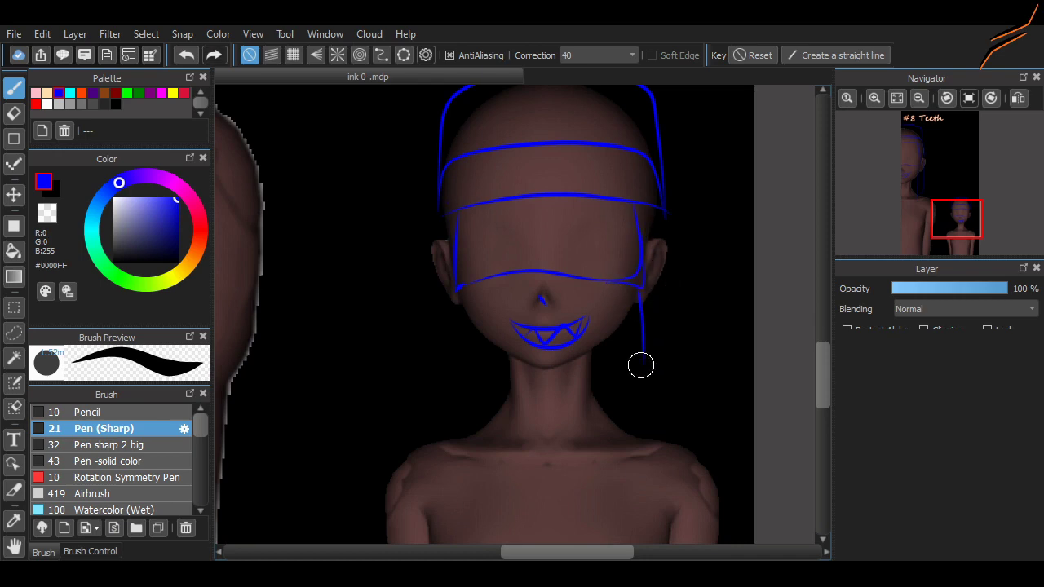
{"action": "left_click_drag", "start_coordinate": [641, 366], "coordinate": [669, 291]}
{"action": "scroll", "coordinate": [776, 328], "scroll_direction": "down", "scroll_amount": 5}
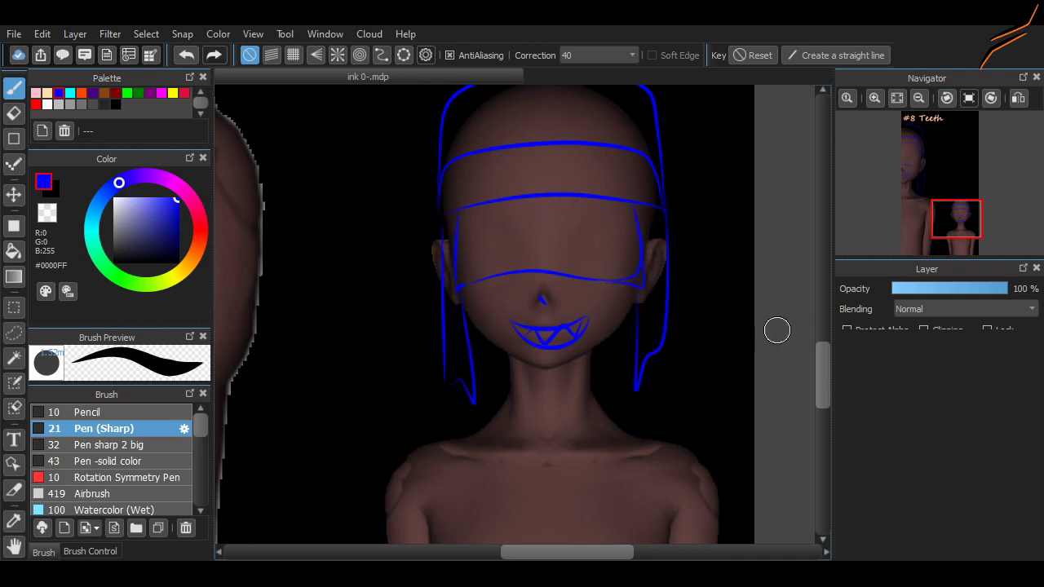
Step: Add pointed shapes on both sides of the small figure's head and fangs to the large figure's grin
{"action": "scroll", "coordinate": [494, 246], "scroll_direction": "up", "scroll_amount": 8}
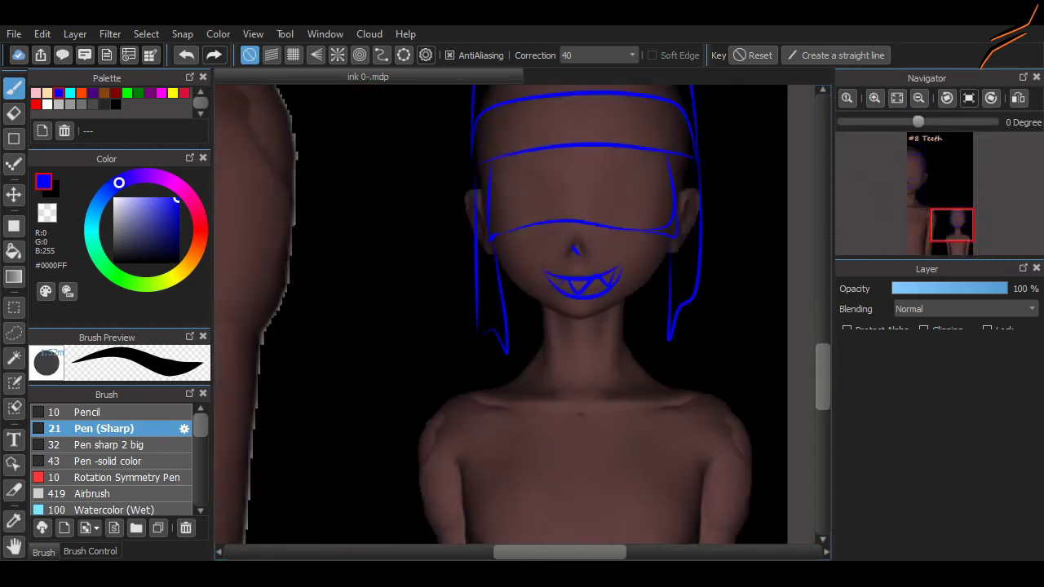
{"action": "scroll", "coordinate": [522, 314], "scroll_direction": "up", "scroll_amount": 3}
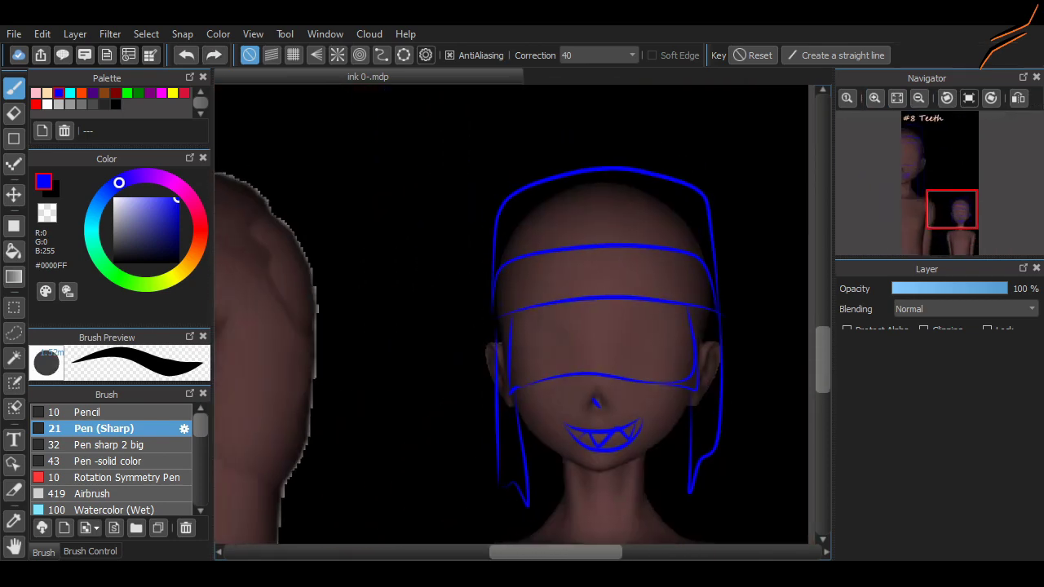
{"action": "left_click_drag", "start_coordinate": [951, 209], "coordinate": [951, 226]}
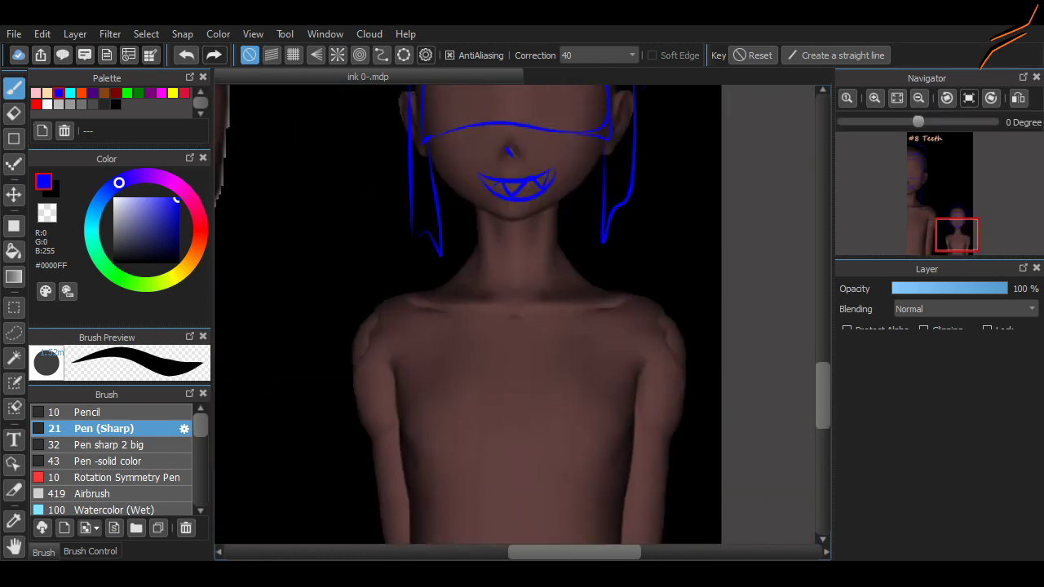
{"action": "scroll", "coordinate": [951, 226], "scroll_direction": "up", "scroll_amount": 3}
{"action": "scroll", "coordinate": [522, 314], "scroll_direction": "down", "scroll_amount": 3}
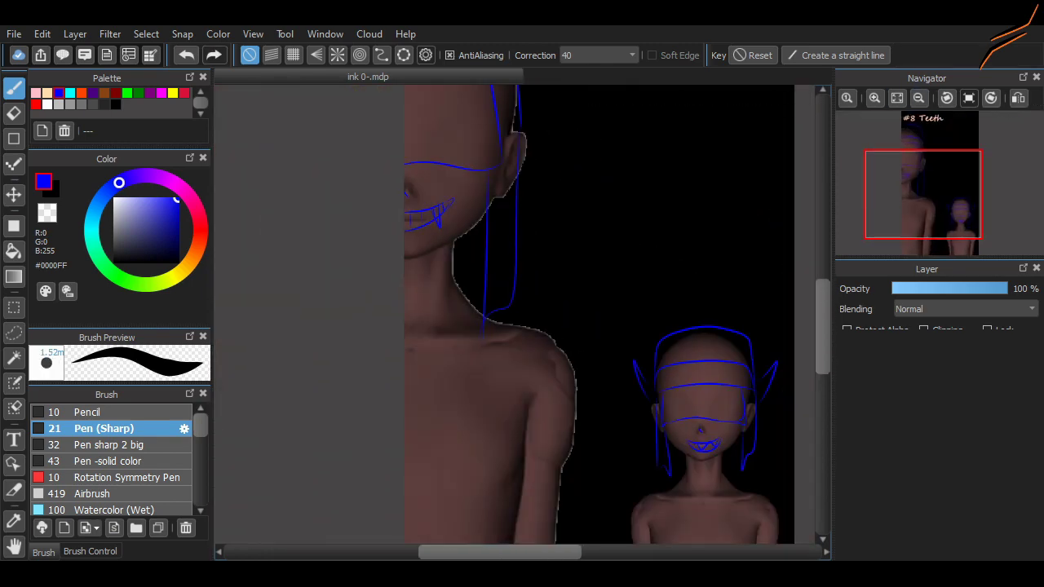
Step: Sketch a collar around the large figure's neck with a curved neckline across the upper chest
{"action": "scroll", "coordinate": [388, 297], "scroll_direction": "up", "scroll_amount": 2}
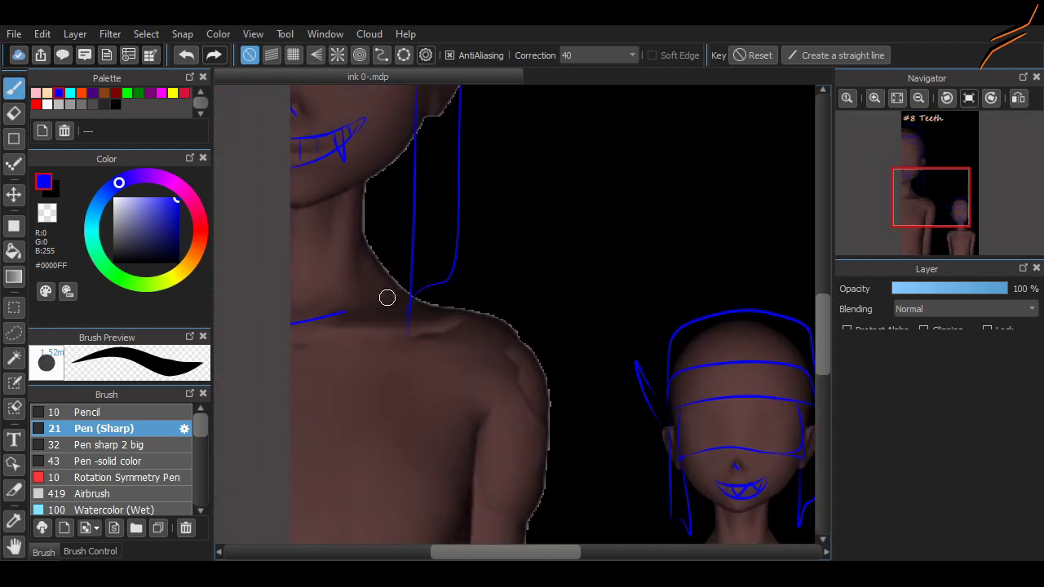
{"action": "left_click_drag", "start_coordinate": [350, 259], "coordinate": [420, 296]}
{"action": "left_click_drag", "start_coordinate": [409, 315], "coordinate": [292, 364]}
Step: Sketch a matching collar around the small figure's neck with a curved line below the collarbones
{"action": "scroll", "coordinate": [734, 457], "scroll_direction": "up", "scroll_amount": 3}
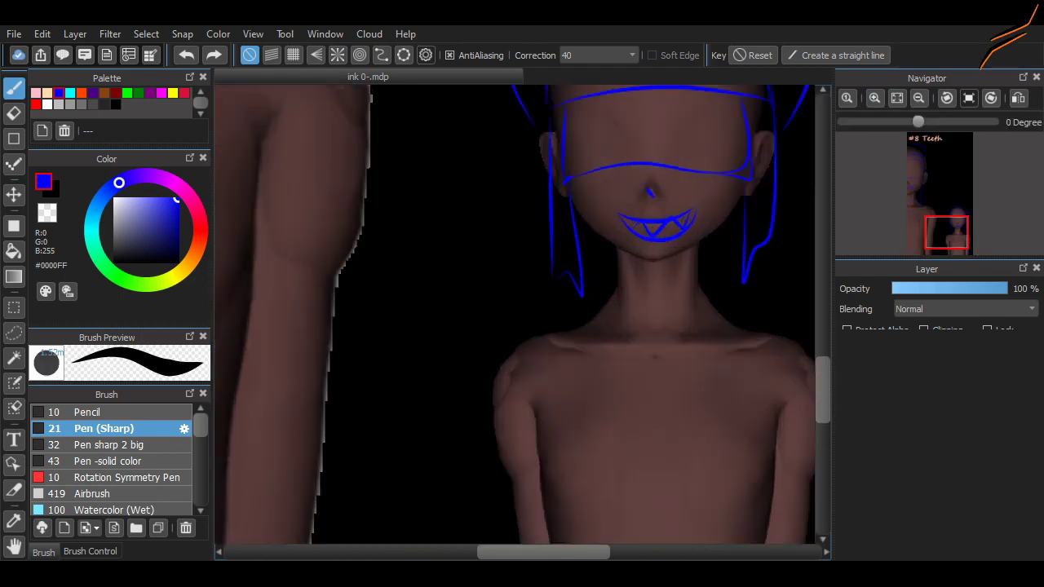
{"action": "mouse_move", "coordinate": [620, 295]}
{"action": "left_mouse_down"}
{"action": "mouse_move", "coordinate": [445, 288]}
{"action": "mouse_move", "coordinate": [406, 353]}
{"action": "mouse_move", "coordinate": [657, 353]}
{"action": "mouse_move", "coordinate": [668, 330]}
{"action": "left_mouse_up"}
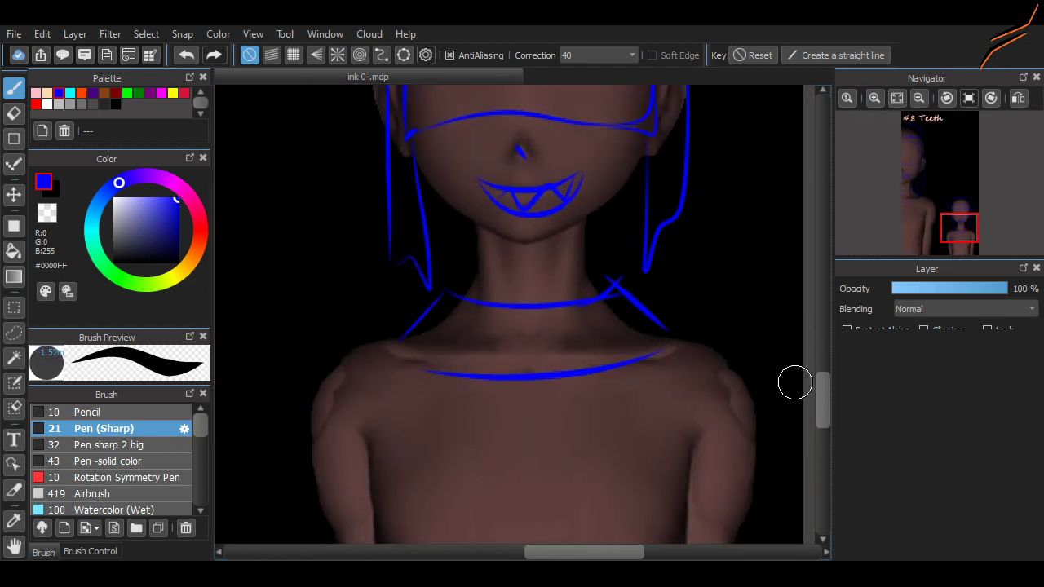
{"action": "scroll", "coordinate": [755, 387], "scroll_direction": "down", "scroll_amount": 3}
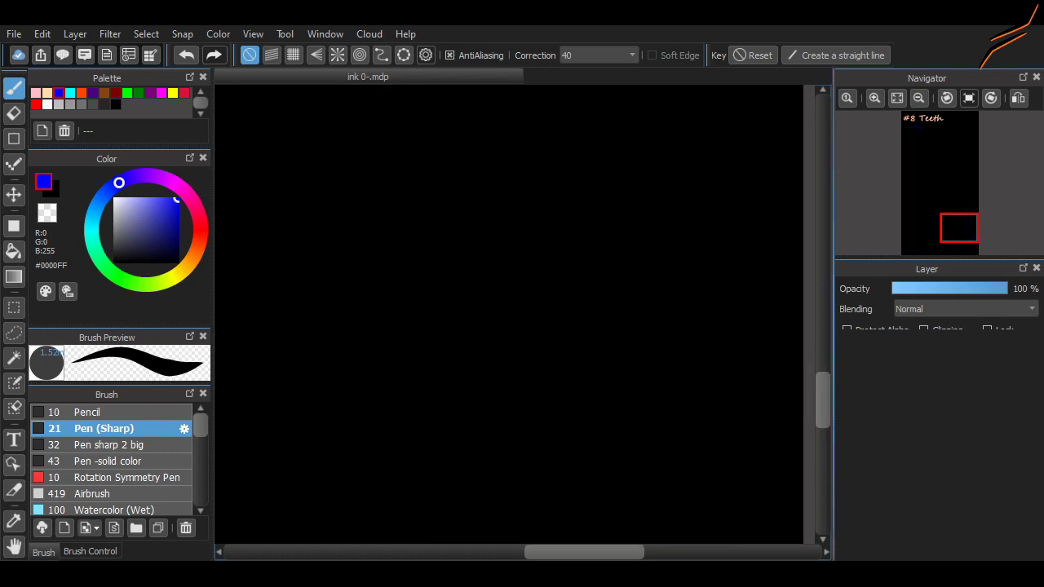
Step: Sketch a chest emblem on the large figure: a crescent shape ending in an X inside a rounded square frame
{"action": "scroll", "coordinate": [756, 387], "scroll_direction": "up", "scroll_amount": 4}
{"action": "scroll", "coordinate": [490, 310], "scroll_direction": "up", "scroll_amount": 1}
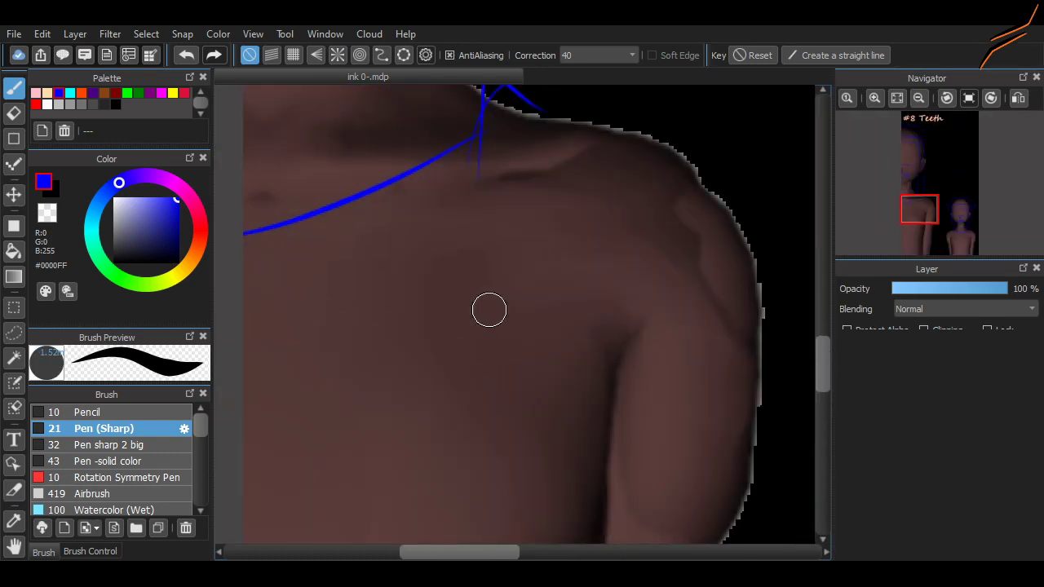
{"action": "key", "text": "ctrl+z"}
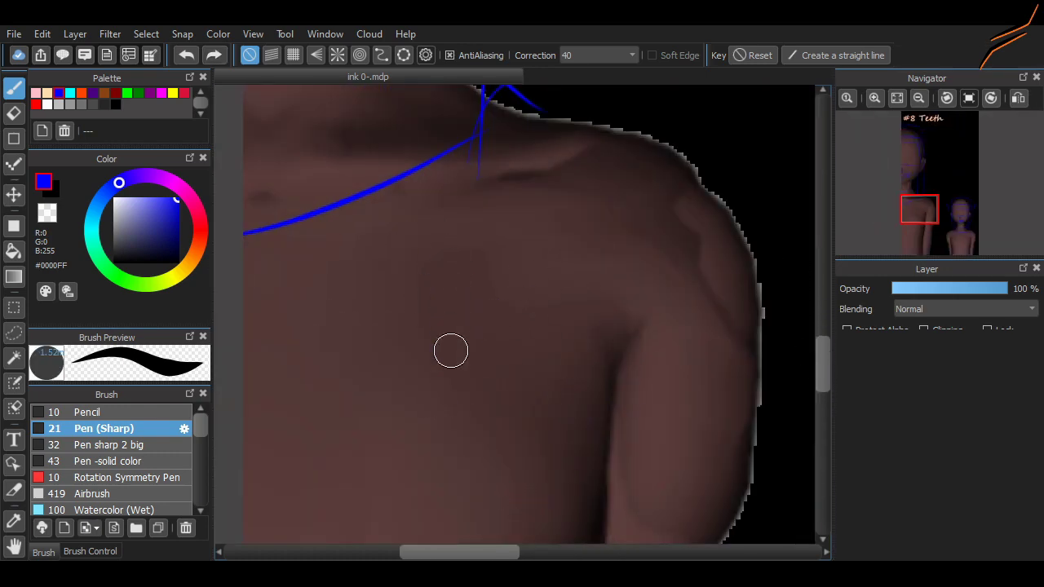
{"action": "mouse_move", "coordinate": [569, 335]}
{"action": "left_mouse_down"}
{"action": "mouse_move", "coordinate": [457, 350]}
{"action": "mouse_move", "coordinate": [567, 335]}
{"action": "mouse_move", "coordinate": [608, 374]}
{"action": "left_mouse_up"}
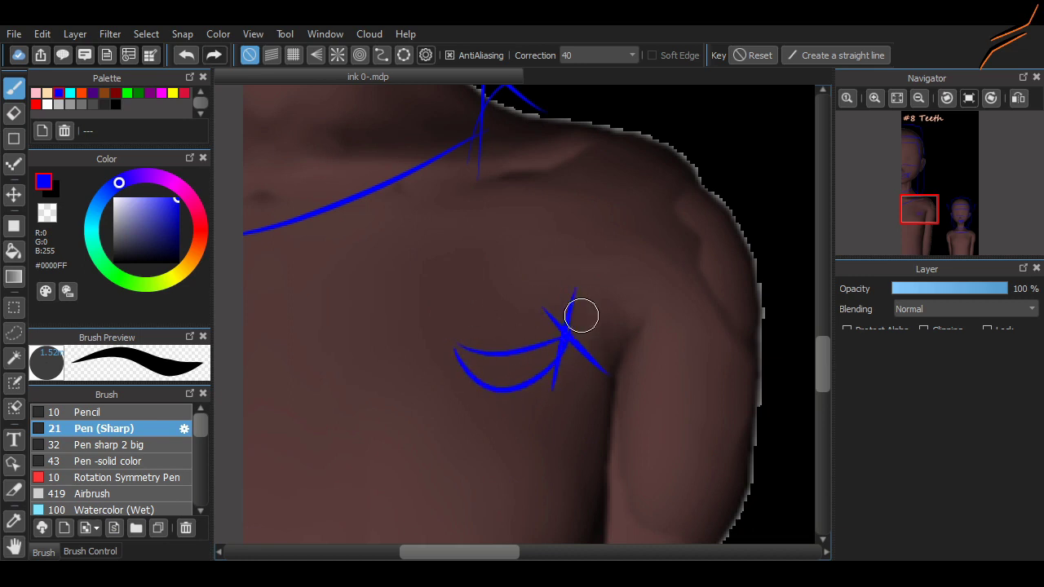
{"action": "left_click_drag", "start_coordinate": [590, 289], "coordinate": [553, 392]}
{"action": "left_click_drag", "start_coordinate": [447, 309], "coordinate": [635, 401]}
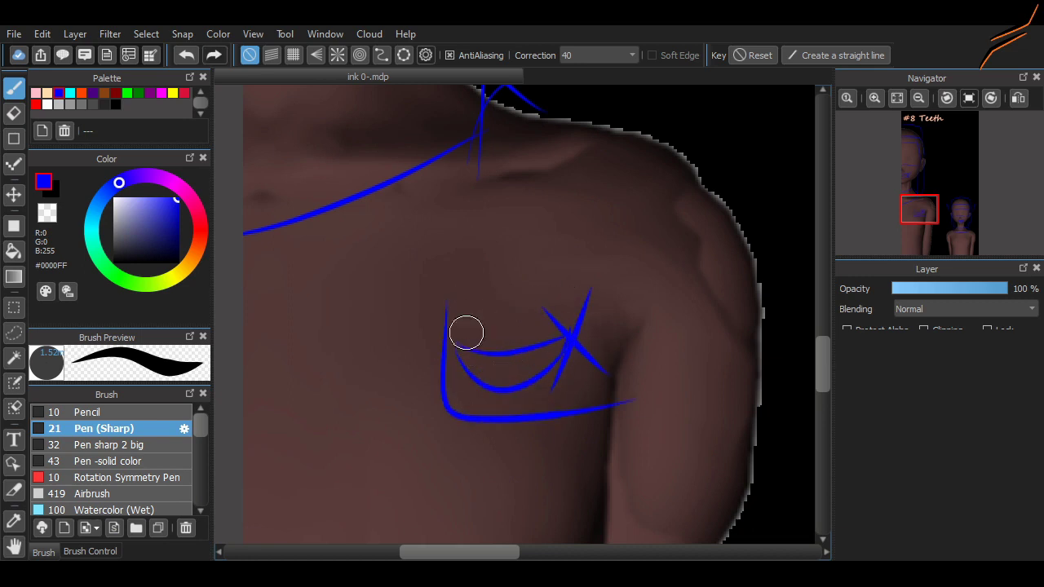
{"action": "mouse_move", "coordinate": [447, 303]}
{"action": "left_mouse_down"}
{"action": "mouse_move", "coordinate": [615, 350]}
{"action": "mouse_move", "coordinate": [613, 396]}
{"action": "left_mouse_up"}
Step: Select the large figure's chest emblem with a rectangular selection, then copy and paste it
{"action": "scroll", "coordinate": [613, 397], "scroll_direction": "down", "scroll_amount": 2}
{"action": "key", "text": "m"}
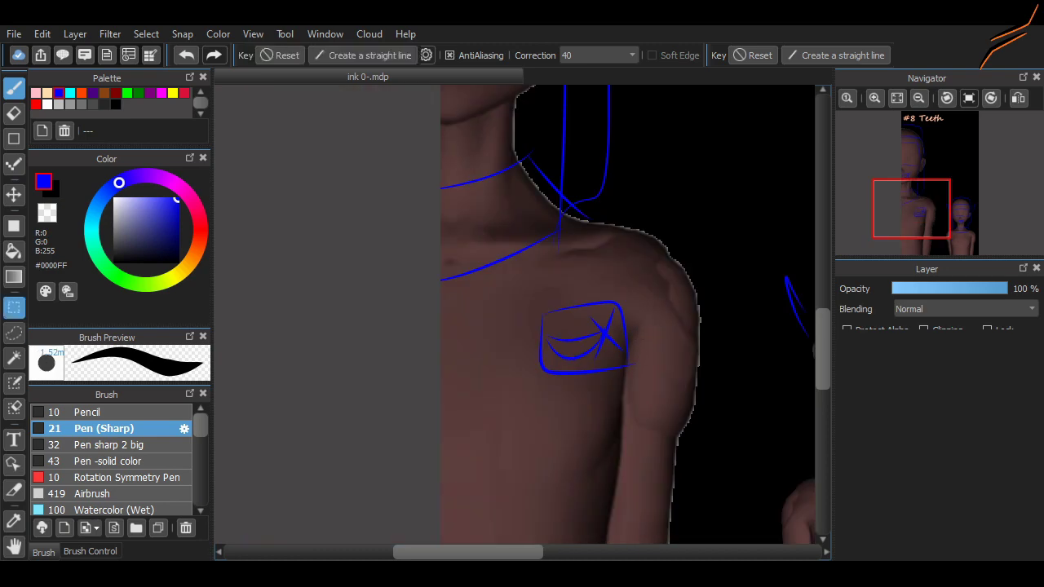
{"action": "left_click_drag", "start_coordinate": [531, 278], "coordinate": [650, 399]}
{"action": "key", "text": "v"}
{"action": "scroll", "coordinate": [523, 315], "scroll_direction": "right", "scroll_amount": 3}
{"action": "scroll", "coordinate": [522, 314], "scroll_direction": "down", "scroll_amount": 2}
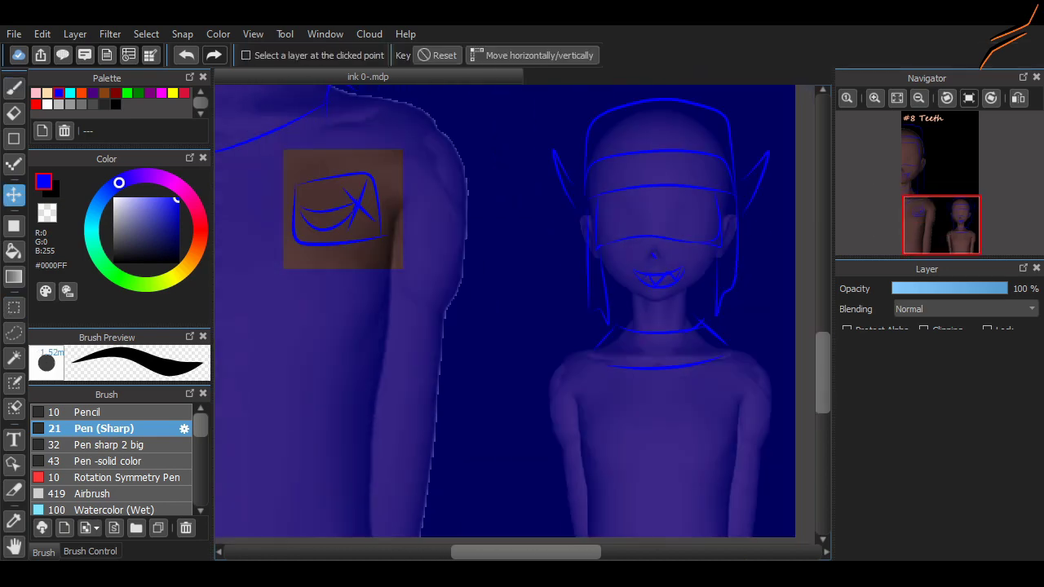
{"action": "key", "text": "ctrl+shift+t"}
{"action": "key", "text": "Escape"}
{"action": "key", "text": "ctrl+c"}
{"action": "key", "text": "ctrl+v"}
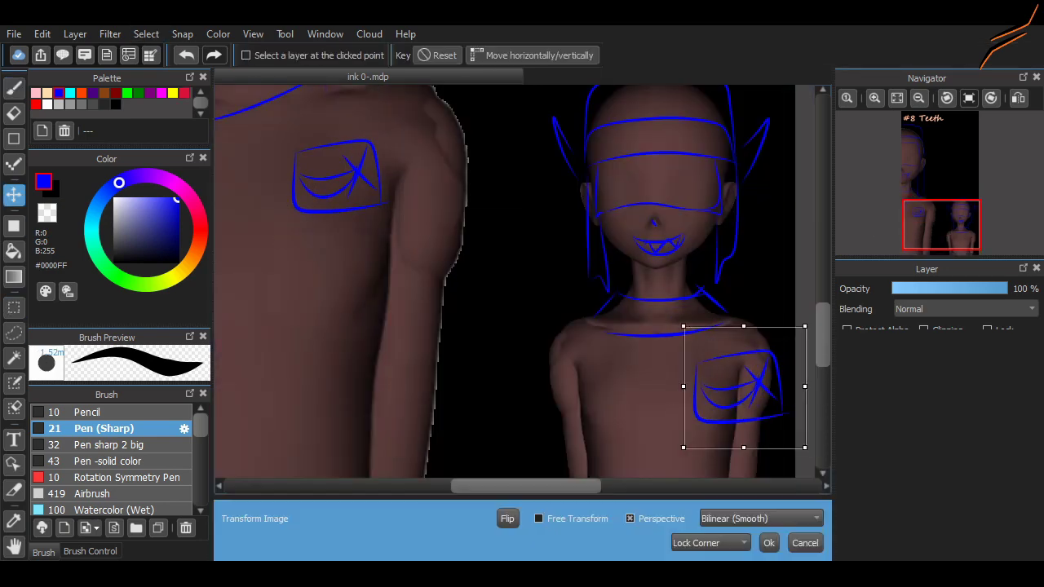
Step: Shrink the pasted emblem, place it on the upper chest of the small figure, and clear the selection
{"action": "scroll", "coordinate": [523, 281], "scroll_direction": "down", "scroll_amount": 2}
{"action": "left_click_drag", "start_coordinate": [756, 339], "coordinate": [693, 335]}
{"action": "scroll", "coordinate": [523, 281], "scroll_direction": "down", "scroll_amount": 3}
{"action": "scroll", "coordinate": [523, 282], "scroll_direction": "up", "scroll_amount": 1}
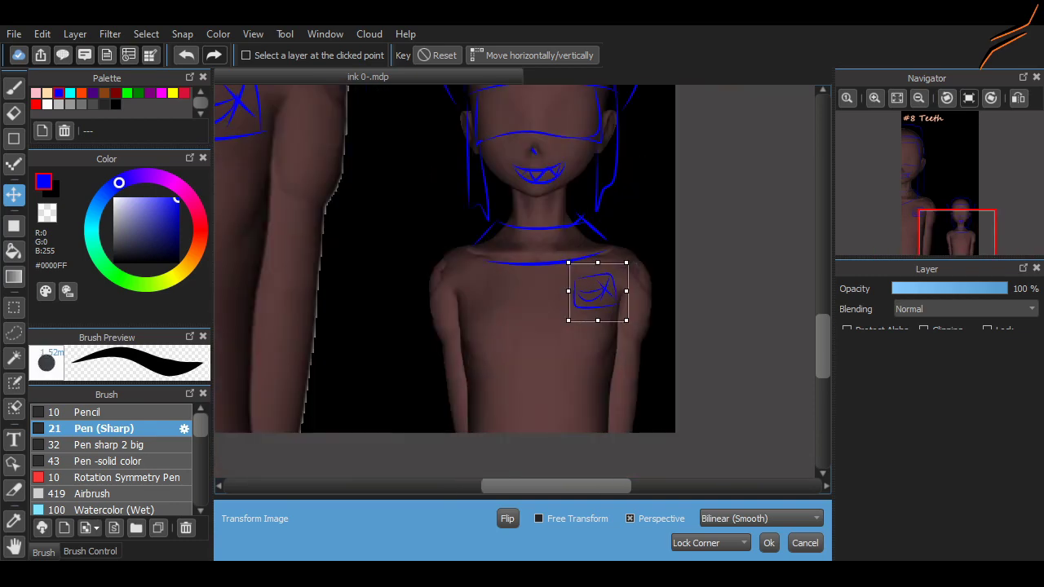
{"action": "left_click_drag", "start_coordinate": [629, 325], "coordinate": [613, 313]}
{"action": "scroll", "coordinate": [522, 281], "scroll_direction": "down", "scroll_amount": 1}
{"action": "scroll", "coordinate": [522, 281], "scroll_direction": "up", "scroll_amount": 2}
{"action": "key", "text": "Return"}
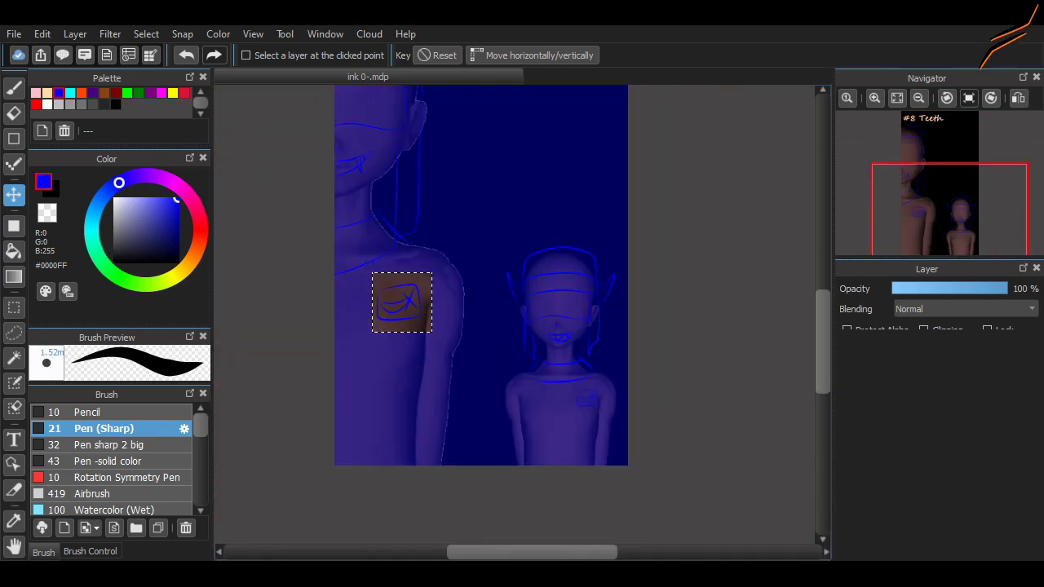
{"action": "key", "text": "m"}
{"action": "key", "text": "ctrl+d"}
{"action": "scroll", "coordinate": [522, 281], "scroll_direction": "down", "scroll_amount": 3}
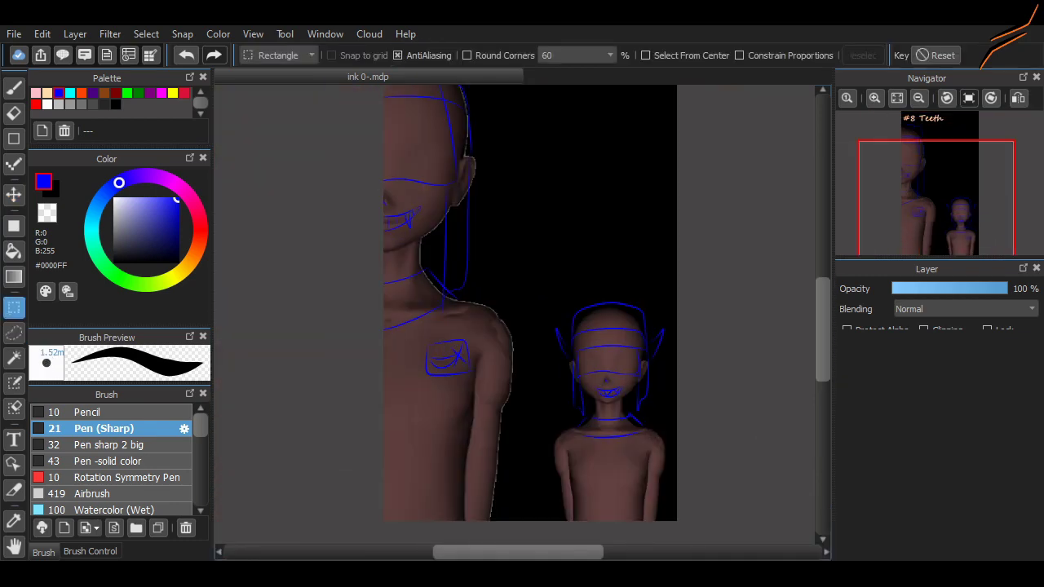
Step: Select and transform the copied emblem section, fit the emblem on the small figure's upper chest, and remove the leftover duplicate lines
{"action": "left_click_drag", "start_coordinate": [499, 159], "coordinate": [584, 432]}
{"action": "key", "text": "ctrl+t"}
{"action": "scroll", "coordinate": [584, 349], "scroll_direction": "up", "scroll_amount": 1}
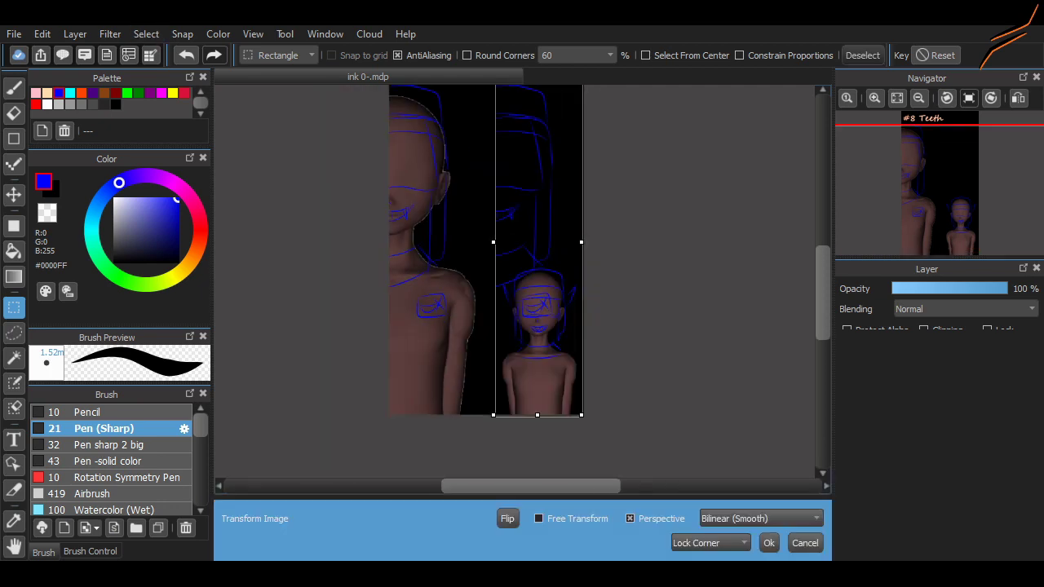
{"action": "scroll", "coordinate": [538, 282], "scroll_direction": "down", "scroll_amount": 2}
{"action": "scroll", "coordinate": [563, 293], "scroll_direction": "up", "scroll_amount": 5}
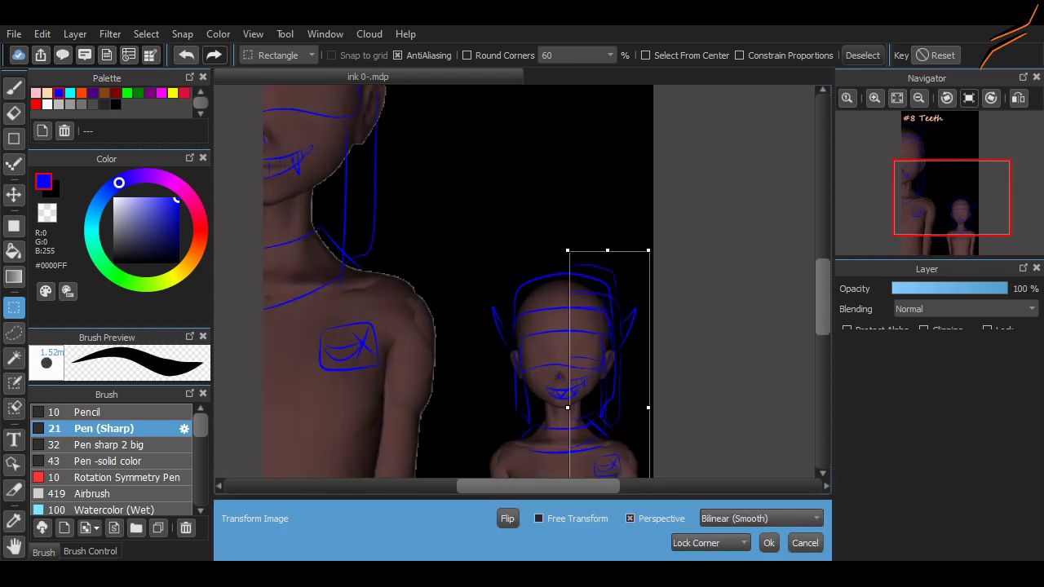
{"action": "scroll", "coordinate": [522, 282], "scroll_direction": "down", "scroll_amount": 3}
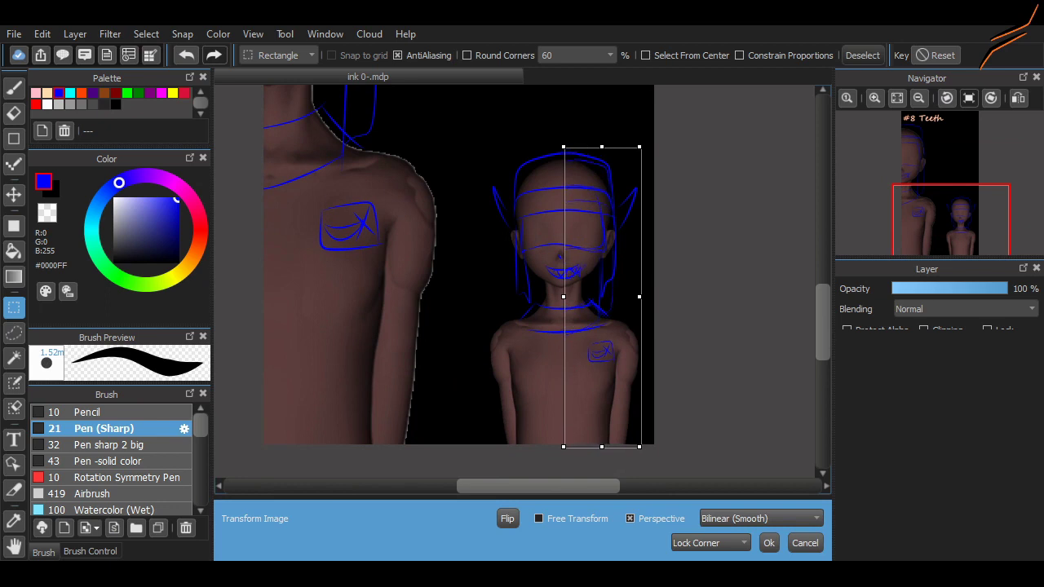
{"action": "key", "text": "Return"}
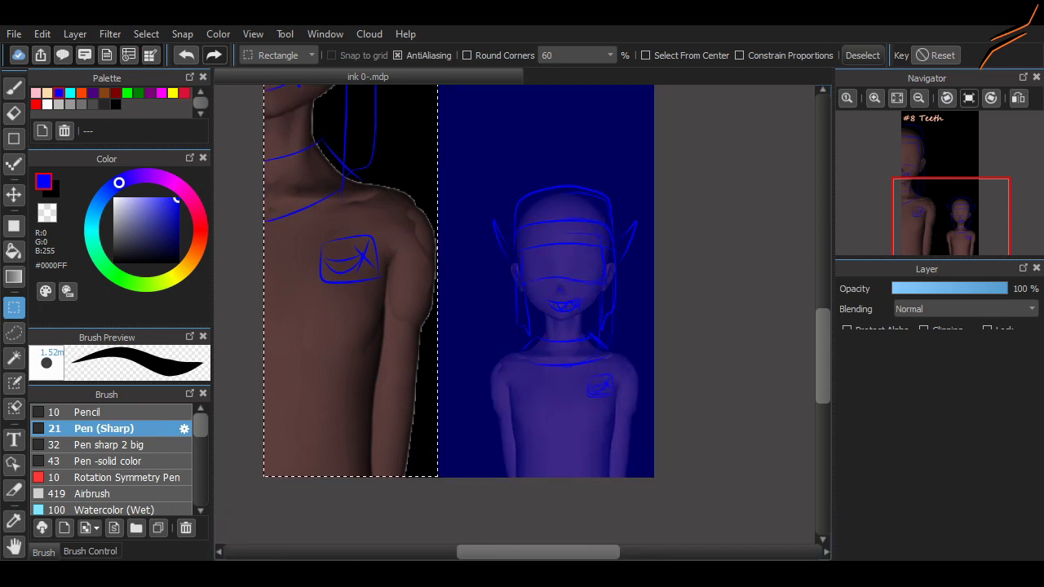
{"action": "key", "text": "ctrl+d"}
{"action": "key", "text": "ctrl+z"}
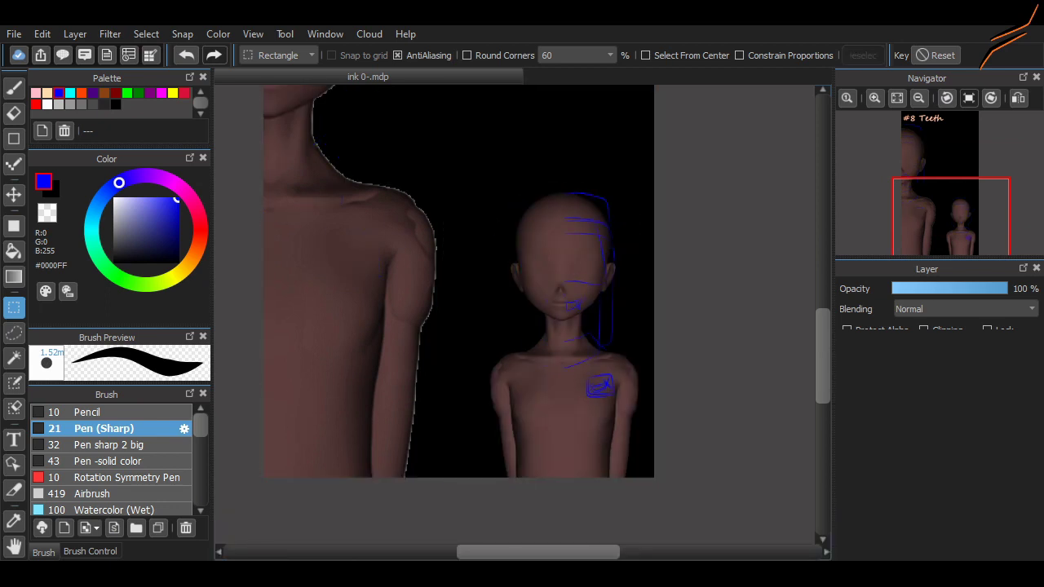
{"action": "key", "text": "ctrl+y"}
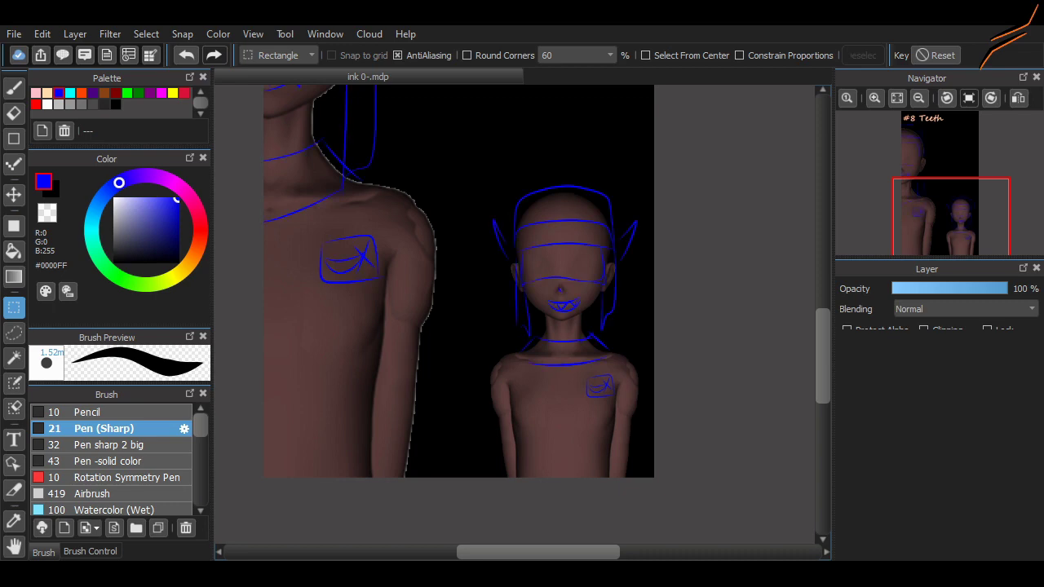
Step: Sketch a slanted eye with an upper lid curve and a small iris on the large figure's face with Pen (Sharp)
{"action": "scroll", "coordinate": [457, 261], "scroll_direction": "up", "scroll_amount": 3}
{"action": "key", "text": "b"}
{"action": "scroll", "coordinate": [457, 261], "scroll_direction": "up", "scroll_amount": 3}
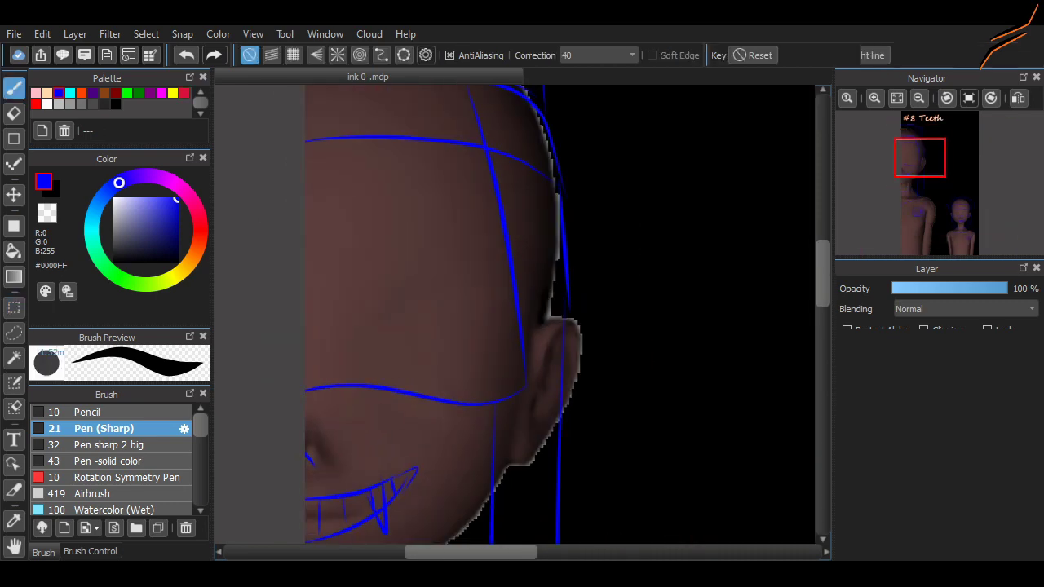
{"action": "left_click_drag", "start_coordinate": [379, 367], "coordinate": [511, 283]}
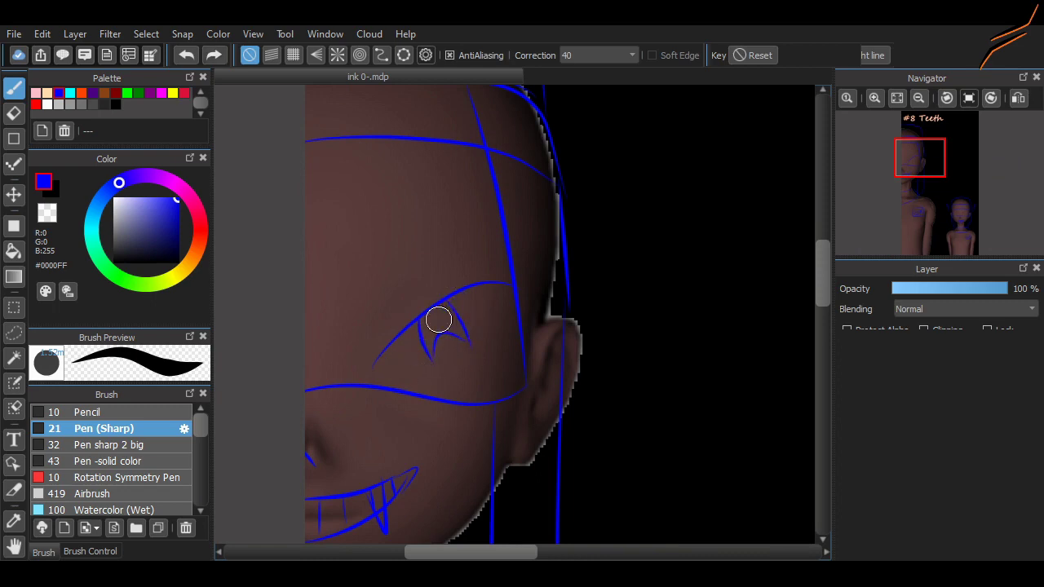
{"action": "key", "text": "ctrl+z"}
{"action": "scroll", "coordinate": [439, 320], "scroll_direction": "down", "scroll_amount": 3}
{"action": "left_click_drag", "start_coordinate": [558, 292], "coordinate": [501, 331]}
{"action": "key", "text": "ctrl+z"}
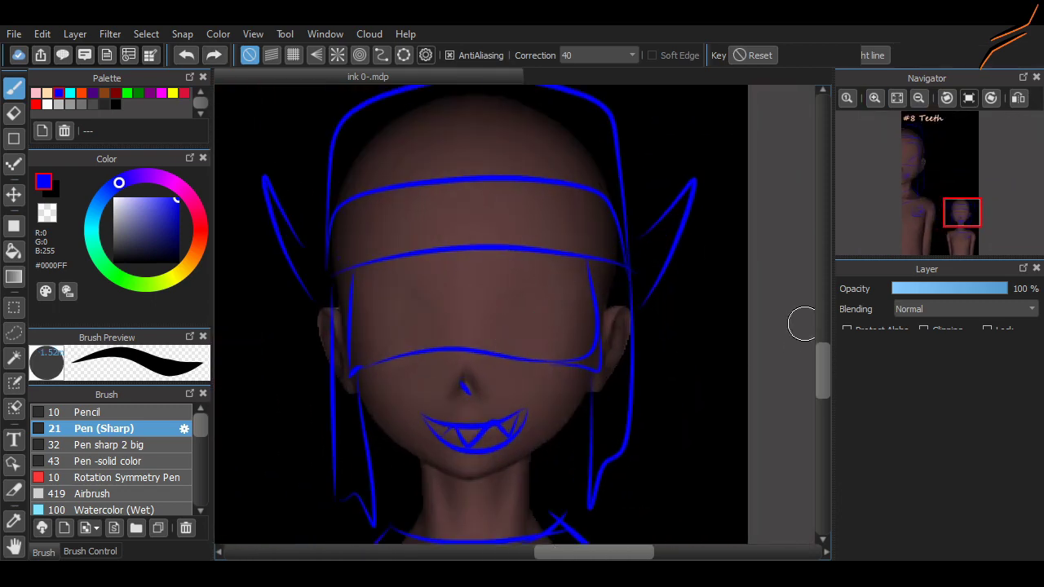
Step: Switch to green (#00FF00) and sketch two strap lines down the small figure's torso
{"action": "scroll", "coordinate": [802, 324], "scroll_direction": "up", "scroll_amount": 3}
{"action": "scroll", "coordinate": [791, 366], "scroll_direction": "down", "scroll_amount": 3}
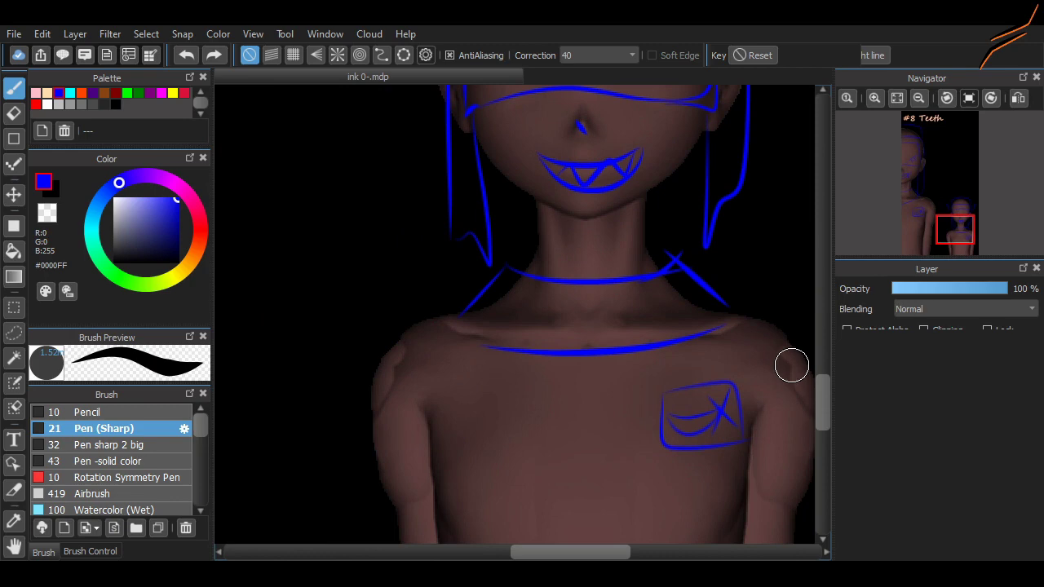
{"action": "scroll", "coordinate": [792, 365], "scroll_direction": "down", "scroll_amount": 3}
{"action": "scroll", "coordinate": [476, 416], "scroll_direction": "up", "scroll_amount": 3}
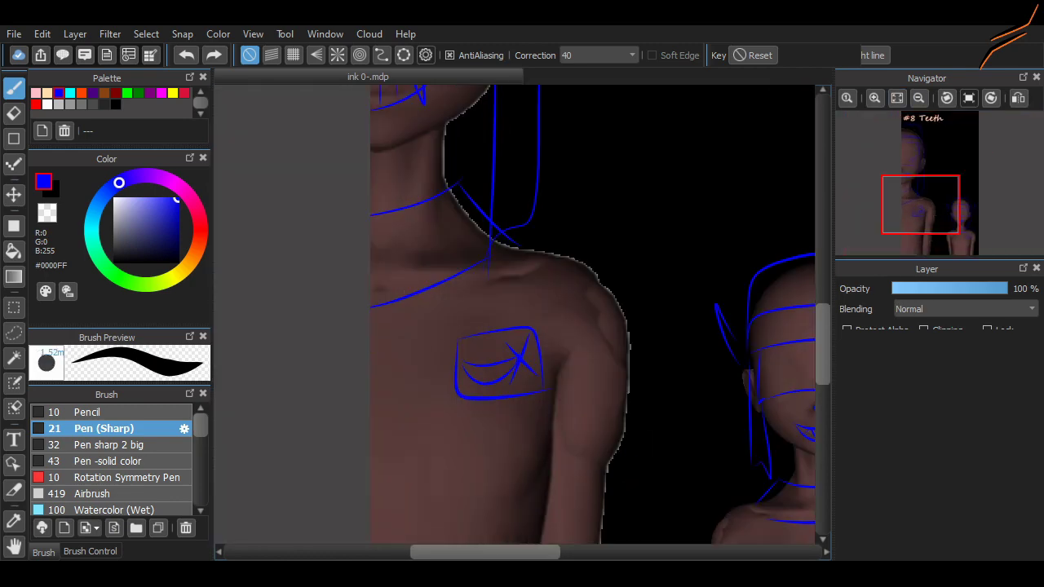
{"action": "scroll", "coordinate": [523, 319], "scroll_direction": "right", "scroll_amount": 2}
{"action": "left_click", "coordinate": [127, 92]}
{"action": "scroll", "coordinate": [450, 263], "scroll_direction": "down", "scroll_amount": 2}
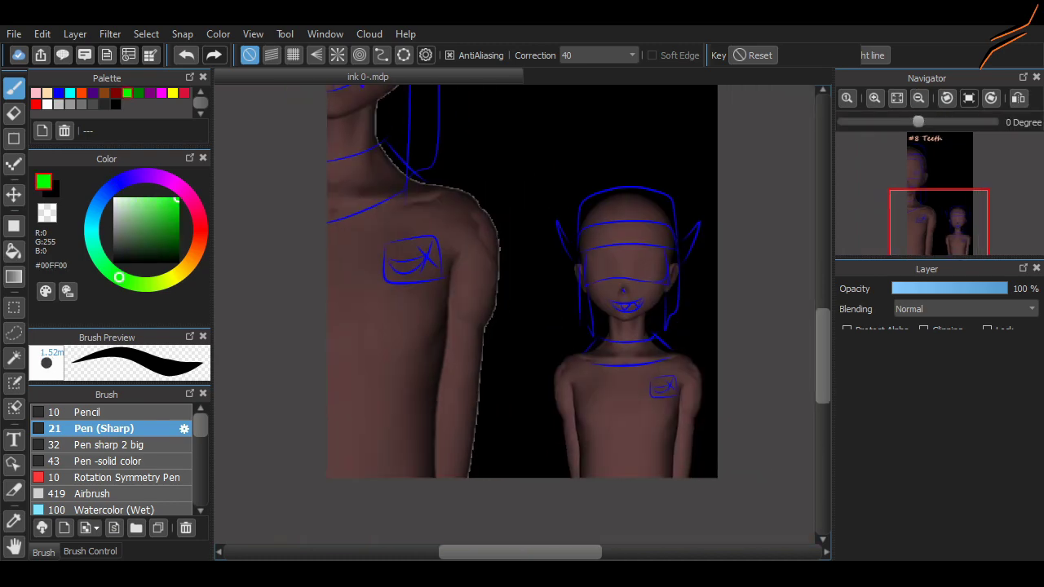
{"action": "left_click_drag", "start_coordinate": [584, 367], "coordinate": [597, 481]}
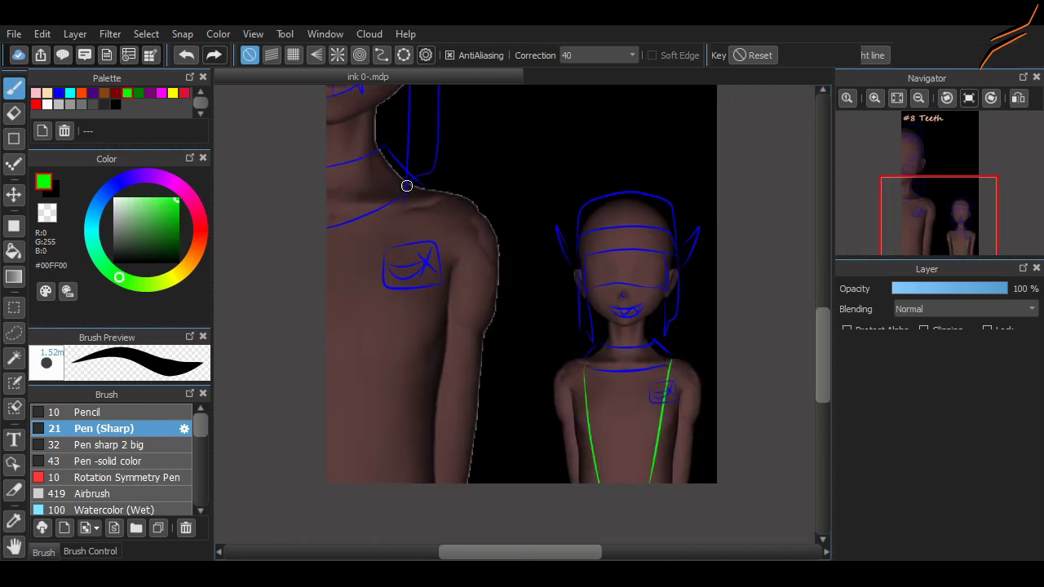
Step: Sketch a matching green strap down the large figure's chest and a small square buckle above the emblem on both figures
{"action": "left_click_drag", "start_coordinate": [402, 252], "coordinate": [412, 243]}
{"action": "scroll", "coordinate": [571, 368], "scroll_direction": "up", "scroll_amount": 2}
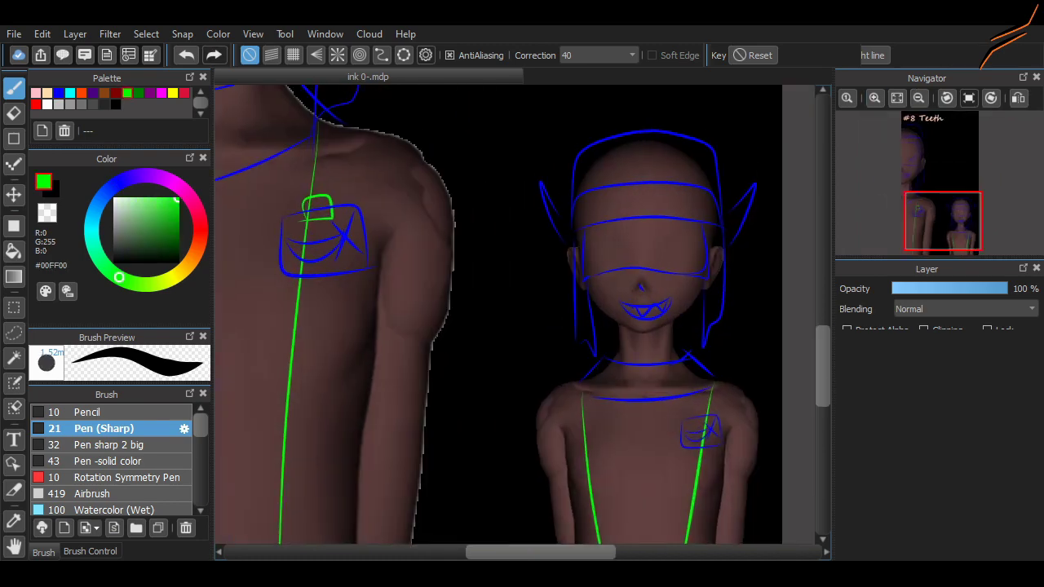
{"action": "scroll", "coordinate": [632, 427], "scroll_direction": "right", "scroll_amount": 1}
{"action": "left_click_drag", "start_coordinate": [624, 416], "coordinate": [633, 427]}
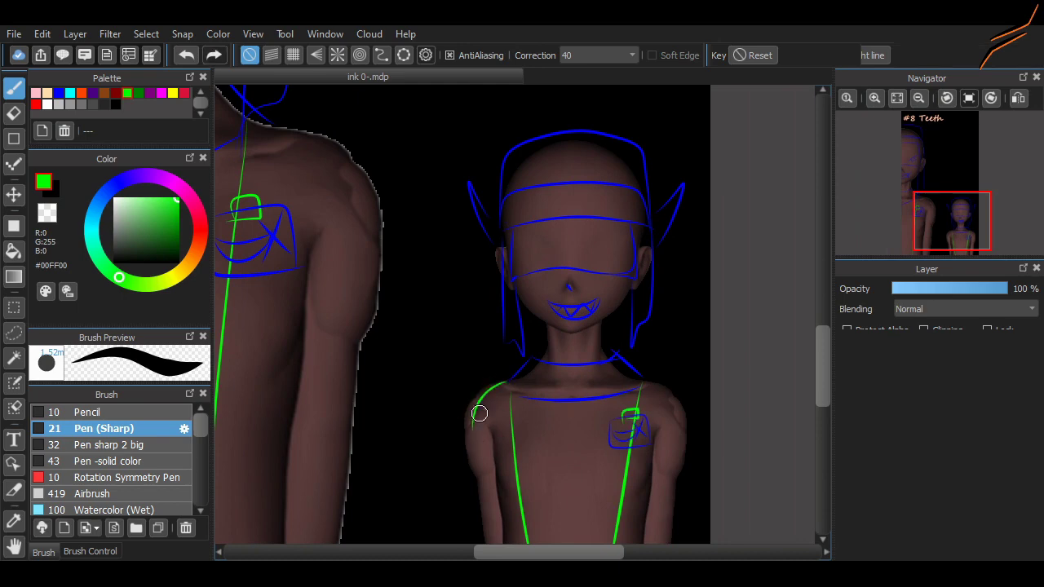
Step: Sketch a large green crescent grin with zigzag teeth in the empty black area beside the large figure's head
{"action": "scroll", "coordinate": [522, 315], "scroll_direction": "up", "scroll_amount": 2}
{"action": "scroll", "coordinate": [522, 314], "scroll_direction": "down", "scroll_amount": 2}
{"action": "scroll", "coordinate": [522, 314], "scroll_direction": "right", "scroll_amount": 1}
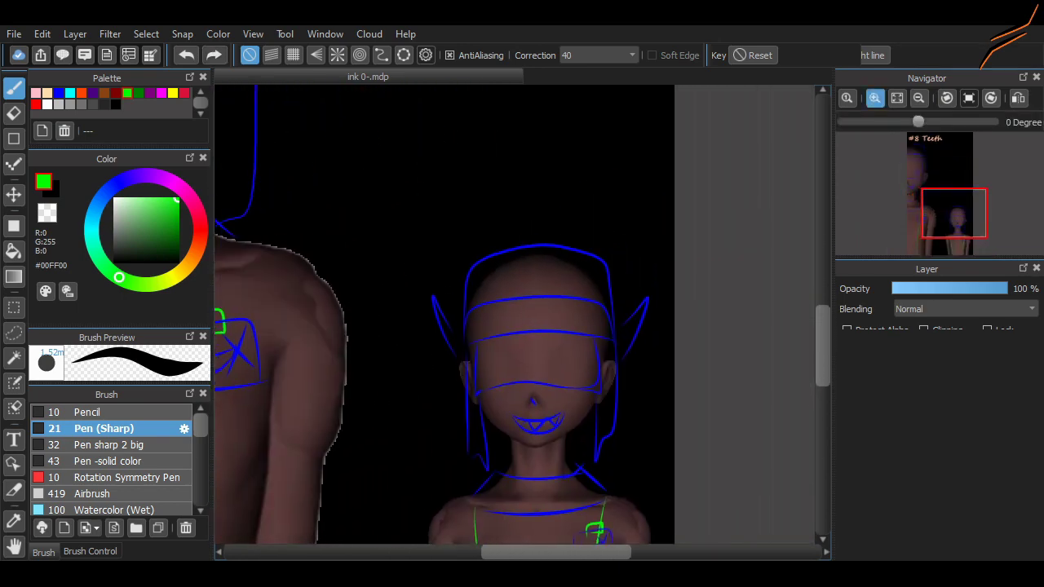
{"action": "scroll", "coordinate": [522, 314], "scroll_direction": "up", "scroll_amount": 2}
{"action": "scroll", "coordinate": [522, 315], "scroll_direction": "up", "scroll_amount": 1}
{"action": "scroll", "coordinate": [522, 314], "scroll_direction": "down", "scroll_amount": 1}
{"action": "scroll", "coordinate": [522, 314], "scroll_direction": "down", "scroll_amount": 1}
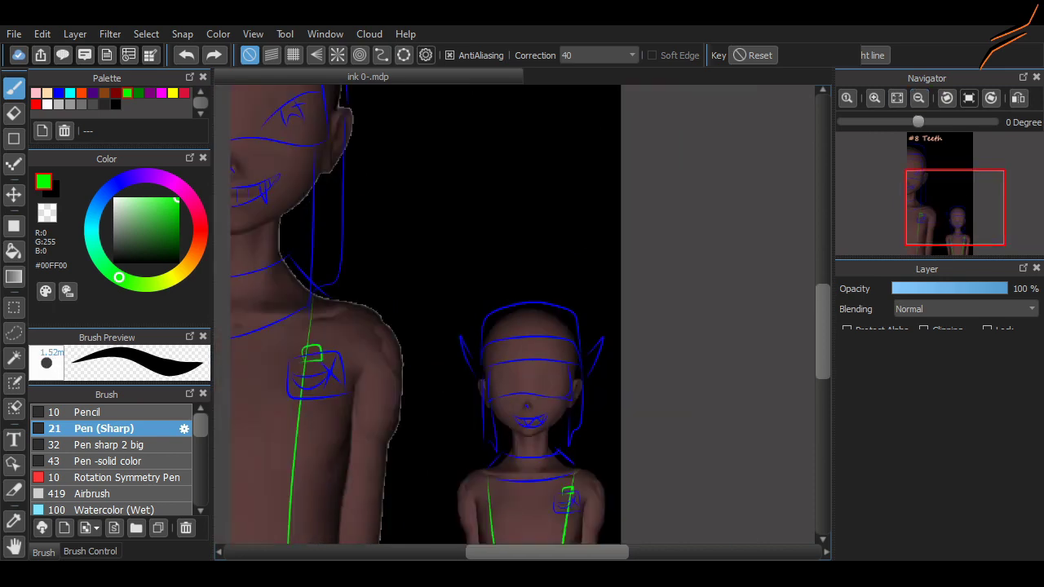
{"action": "scroll", "coordinate": [522, 314], "scroll_direction": "left", "scroll_amount": 1}
{"action": "scroll", "coordinate": [431, 186], "scroll_direction": "down", "scroll_amount": 2}
{"action": "scroll", "coordinate": [431, 186], "scroll_direction": "up", "scroll_amount": 2}
{"action": "scroll", "coordinate": [431, 187], "scroll_direction": "right", "scroll_amount": 1}
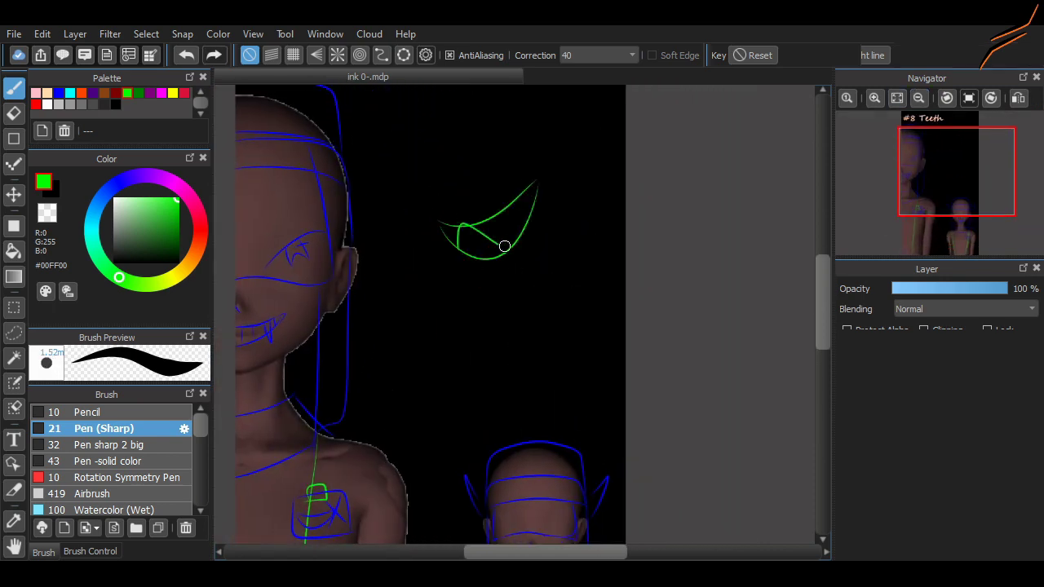
{"action": "left_click_drag", "start_coordinate": [504, 247], "coordinate": [504, 233]}
{"action": "scroll", "coordinate": [523, 199], "scroll_direction": "up", "scroll_amount": 2}
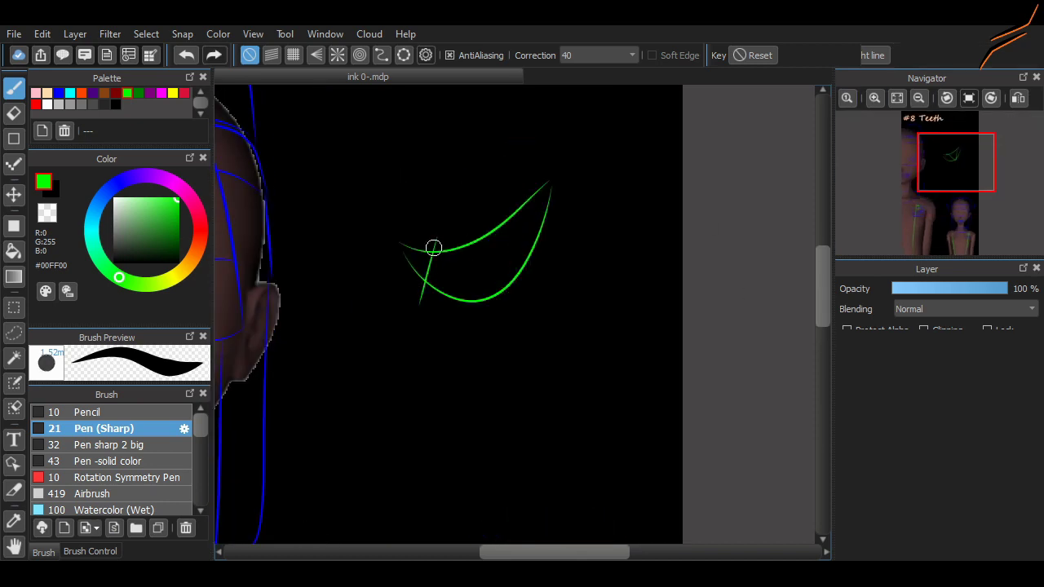
{"action": "scroll", "coordinate": [490, 270], "scroll_direction": "up", "scroll_amount": 2}
Step: Outline a head around the green grin with an arched top, curved sides and a rounded bottom edge
{"action": "mouse_move", "coordinate": [515, 210]}
{"action": "left_mouse_down"}
{"action": "mouse_move", "coordinate": [567, 215]}
{"action": "mouse_move", "coordinate": [364, 247]}
{"action": "mouse_move", "coordinate": [584, 408]}
{"action": "mouse_move", "coordinate": [618, 417]}
{"action": "left_mouse_up"}
{"action": "key", "text": "ctrl+z"}
{"action": "left_click_drag", "start_coordinate": [555, 194], "coordinate": [617, 422]}
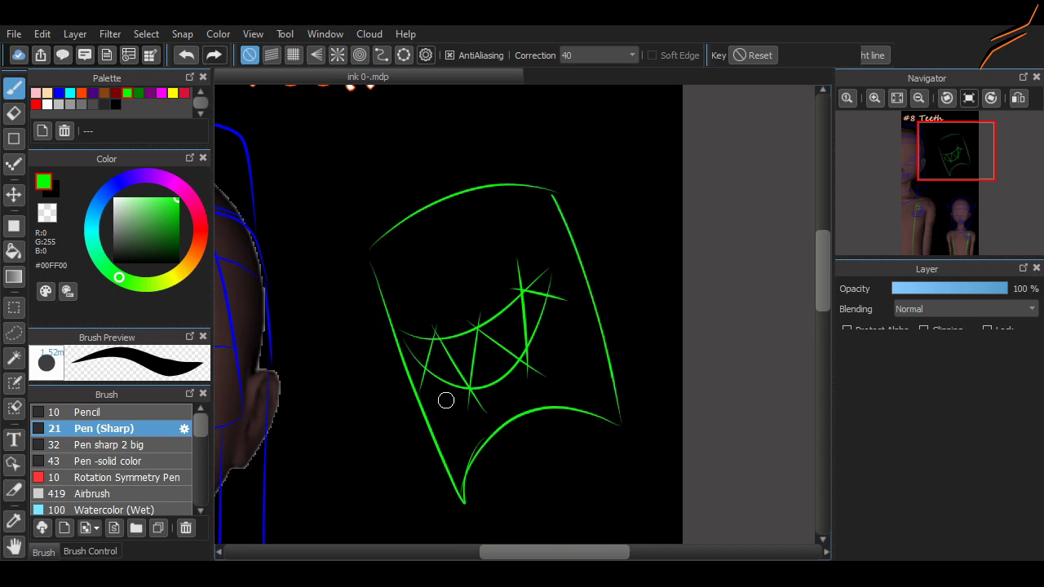
{"action": "key", "text": "ctrl+z"}
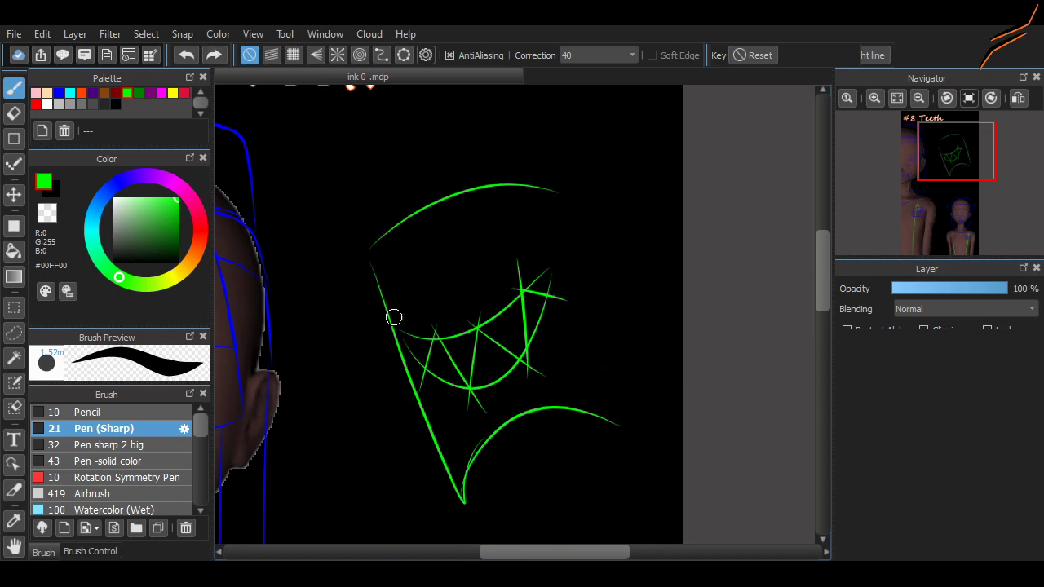
{"action": "key", "text": "ctrl+z"}
{"action": "left_click_drag", "start_coordinate": [371, 247], "coordinate": [592, 371]}
{"action": "left_click_drag", "start_coordinate": [553, 186], "coordinate": [585, 372]}
Step: Add two pointed spikes below the green head outline, one at each end of its bottom edge
{"action": "left_click_drag", "start_coordinate": [462, 459], "coordinate": [447, 424]}
{"action": "key", "text": "ctrl+z"}
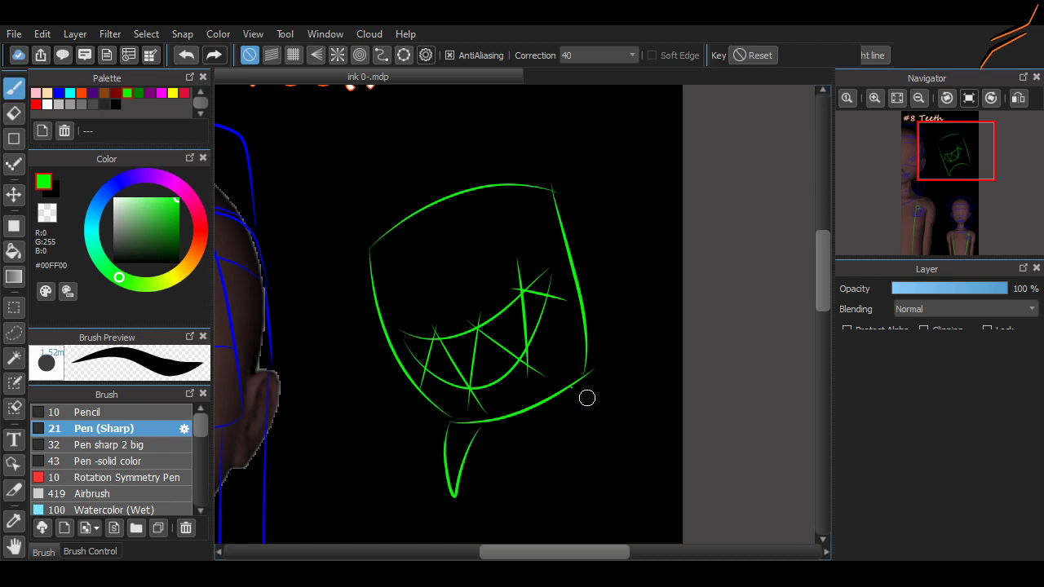
{"action": "left_click_drag", "start_coordinate": [557, 392], "coordinate": [587, 377]}
{"action": "left_click_drag", "start_coordinate": [529, 412], "coordinate": [545, 433]}
{"action": "key", "text": "ctrl+z"}
{"action": "scroll", "coordinate": [594, 447], "scroll_direction": "up", "scroll_amount": 2}
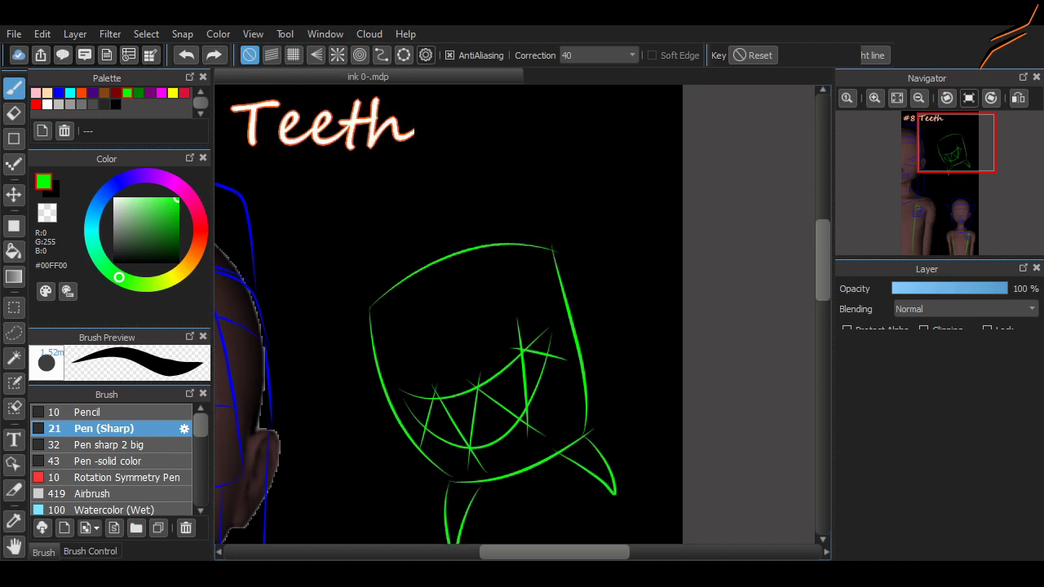
Step: Sketch a double-curved band ending in an upward point over the top of the green head outline
{"action": "mouse_move", "coordinate": [356, 285]}
{"action": "left_mouse_down"}
{"action": "mouse_move", "coordinate": [558, 169]}
{"action": "mouse_move", "coordinate": [468, 234]}
{"action": "mouse_move", "coordinate": [560, 175]}
{"action": "left_mouse_up"}
{"action": "key", "text": "ctrl+z"}
{"action": "key", "text": "ctrl+z"}
{"action": "scroll", "coordinate": [560, 245], "scroll_direction": "down", "scroll_amount": 3}
{"action": "scroll", "coordinate": [555, 370], "scroll_direction": "down", "scroll_amount": 3}
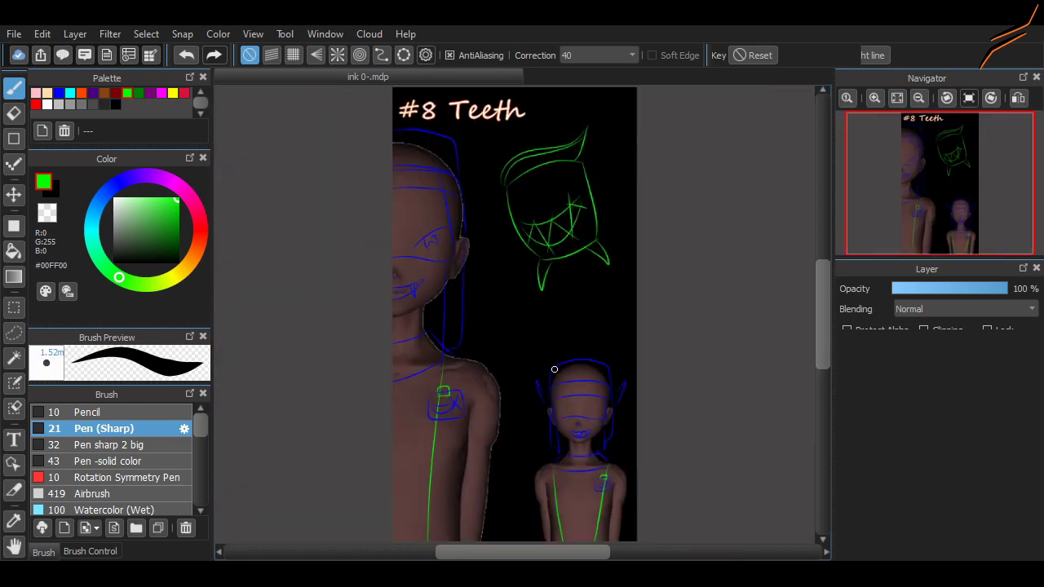
Step: Select the green grinning head with a rectangular selection, move it slightly down away from the title, and clear the selection
{"action": "scroll", "coordinate": [555, 370], "scroll_direction": "up", "scroll_amount": 2}
{"action": "key", "text": "m"}
{"action": "left_click_drag", "start_coordinate": [615, 114], "coordinate": [419, 400]}
{"action": "left_click_drag", "start_coordinate": [514, 261], "coordinate": [514, 308]}
{"action": "left_click", "coordinate": [274, 235]}
{"action": "key", "text": "ctrl+d"}
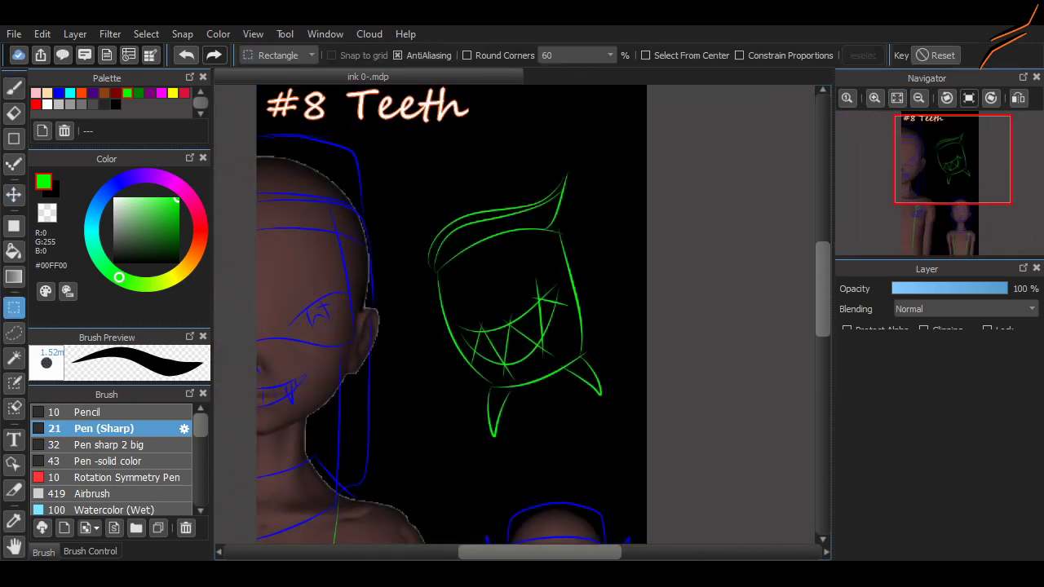
Step: Sketch a green rectangular frame around the grinning head running off the canvas edge, with three short lines beside the head
{"action": "key", "text": "b"}
{"action": "left_click_drag", "start_coordinate": [414, 178], "coordinate": [431, 466]}
{"action": "left_click_drag", "start_coordinate": [426, 466], "coordinate": [647, 438]}
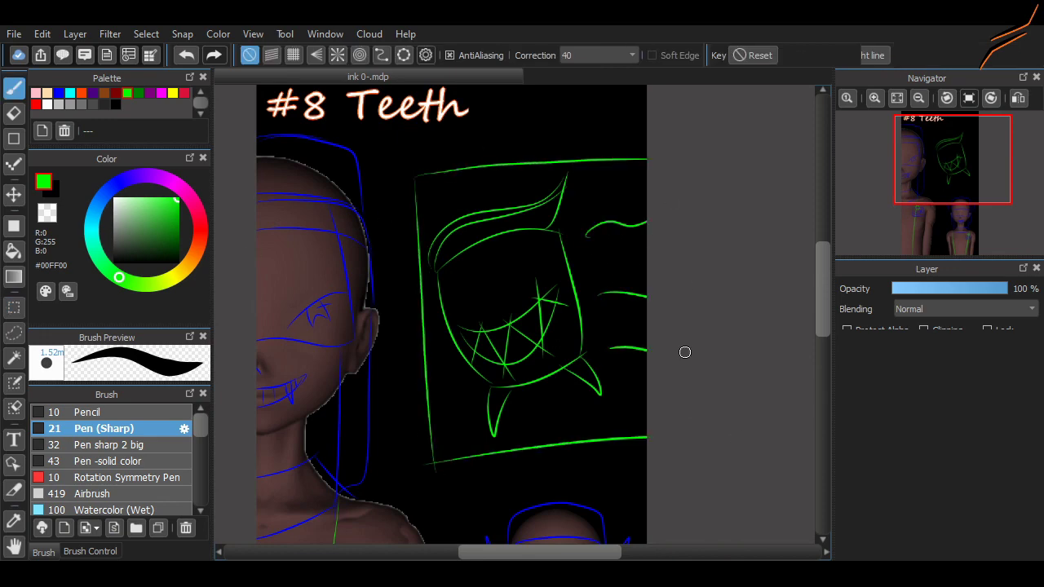
Step: Sketch two short slanted green strokes in the gap between the large figure and the small figure's head
{"action": "scroll", "coordinate": [685, 353], "scroll_direction": "down", "scroll_amount": 4}
{"action": "scroll", "coordinate": [685, 352], "scroll_direction": "up", "scroll_amount": 3}
{"action": "scroll", "coordinate": [685, 352], "scroll_direction": "down", "scroll_amount": 4}
{"action": "scroll", "coordinate": [685, 352], "scroll_direction": "up", "scroll_amount": 3}
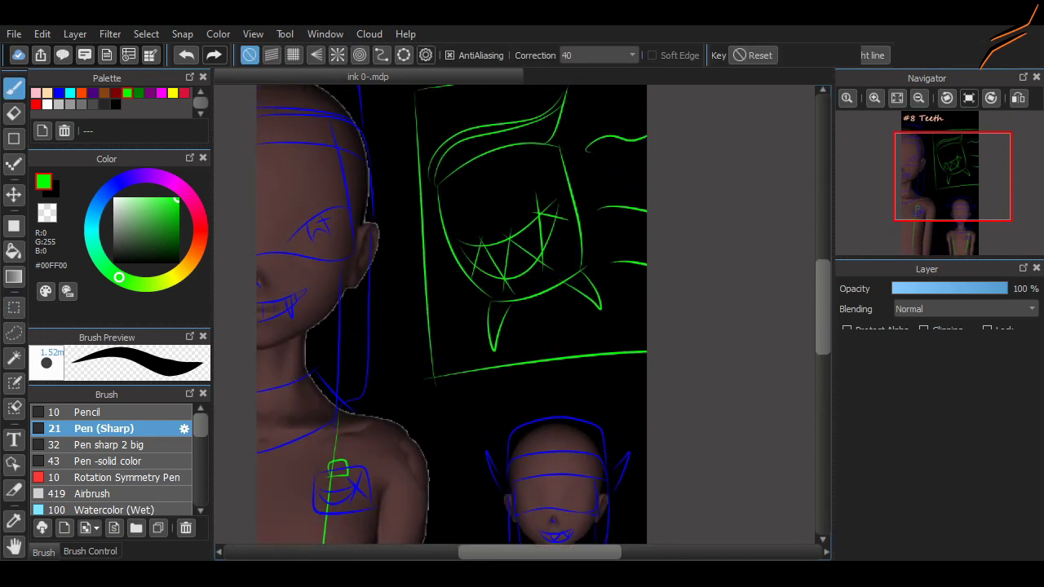
{"action": "scroll", "coordinate": [381, 332], "scroll_direction": "up", "scroll_amount": 3}
{"action": "scroll", "coordinate": [380, 331], "scroll_direction": "down", "scroll_amount": 10}
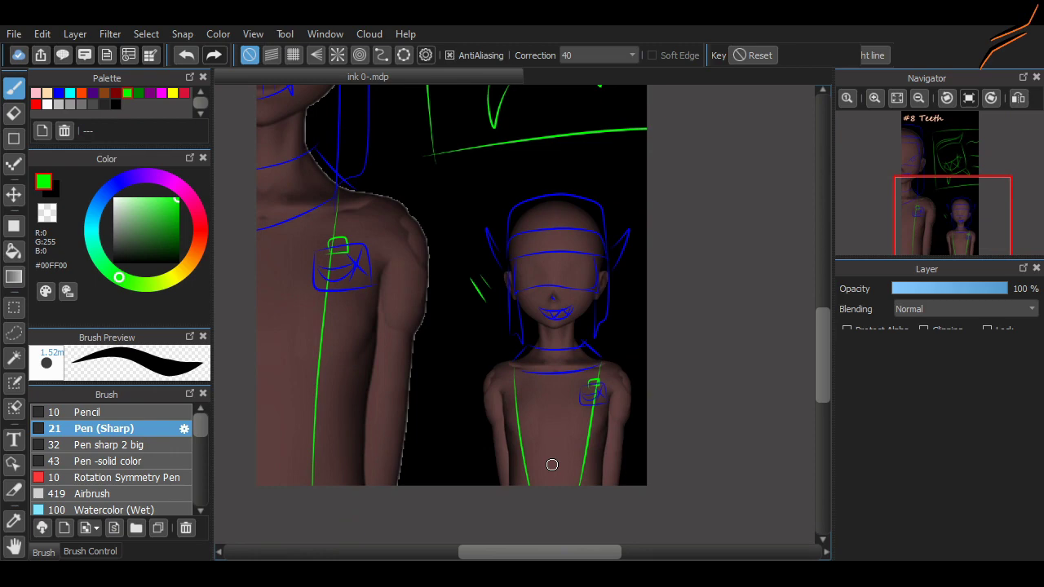
Step: Erase the green strap lines where they cross the chest emblems on both figures
{"action": "scroll", "coordinate": [552, 464], "scroll_direction": "down", "scroll_amount": 3}
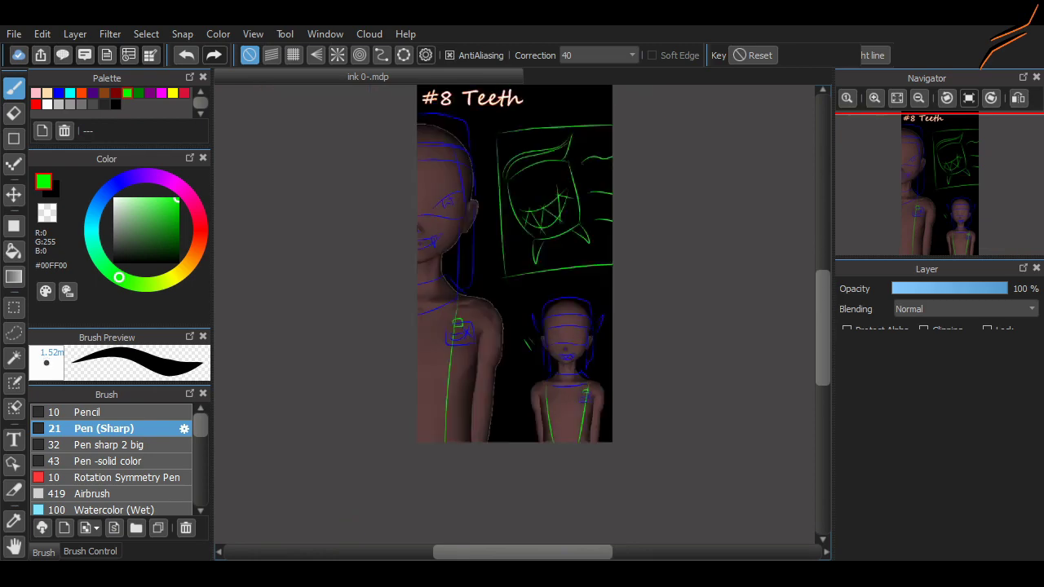
{"action": "scroll", "coordinate": [551, 464], "scroll_direction": "up", "scroll_amount": 3}
{"action": "scroll", "coordinate": [299, 281], "scroll_direction": "up", "scroll_amount": 4}
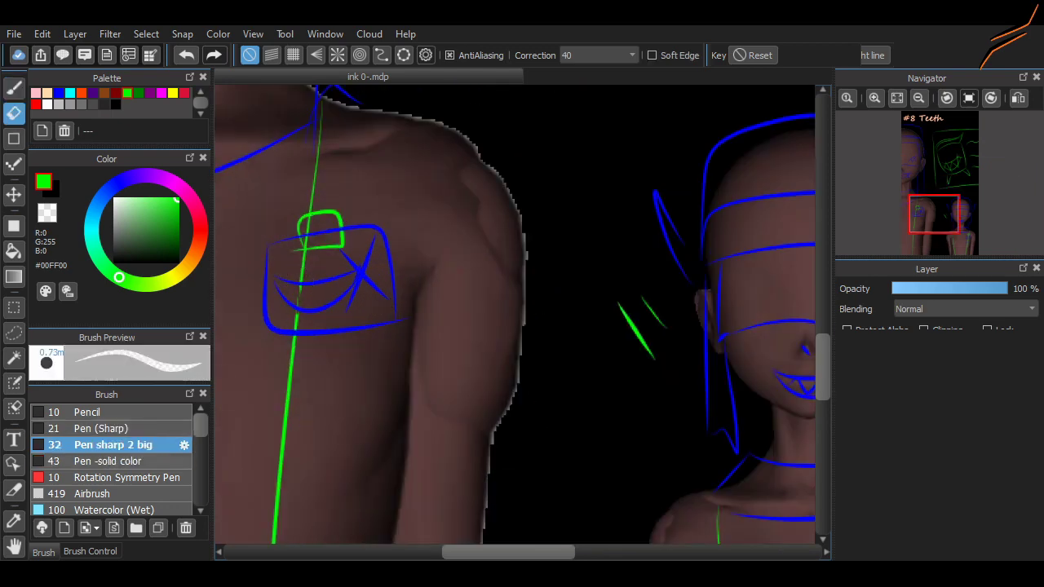
{"action": "key", "text": "e"}
{"action": "left_click_drag", "start_coordinate": [296, 325], "coordinate": [307, 253]}
{"action": "scroll", "coordinate": [352, 255], "scroll_direction": "right", "scroll_amount": 5}
{"action": "scroll", "coordinate": [645, 361], "scroll_direction": "down", "scroll_amount": 3}
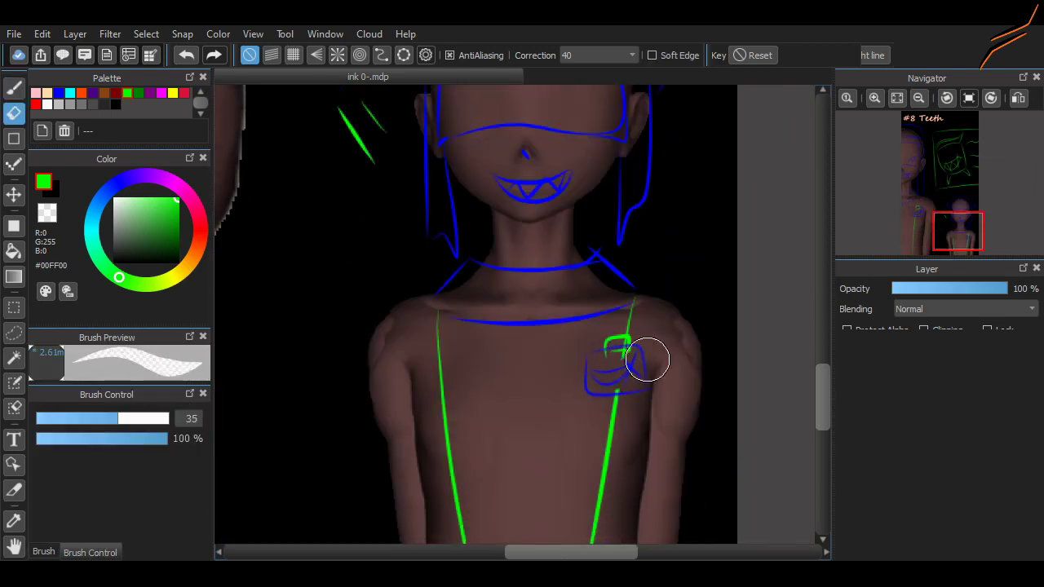
Step: Lower the opacity of the sketch layer so the blue and green guide lines are dimmer
{"action": "scroll", "coordinate": [646, 362], "scroll_direction": "up", "scroll_amount": 3}
{"action": "scroll", "coordinate": [778, 423], "scroll_direction": "down", "scroll_amount": 1}
{"action": "scroll", "coordinate": [777, 423], "scroll_direction": "down", "scroll_amount": 4}
{"action": "mouse_move", "coordinate": [1007, 289]}
{"action": "left_mouse_down"}
{"action": "mouse_move", "coordinate": [895, 289]}
{"action": "mouse_move", "coordinate": [954, 289]}
{"action": "left_mouse_up"}
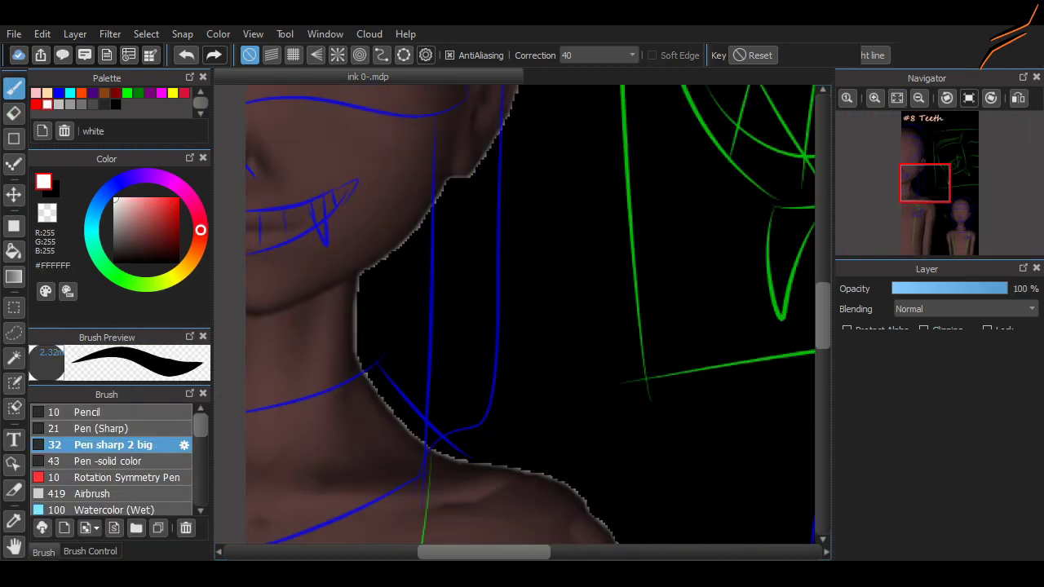
{"action": "left_click_drag", "start_coordinate": [466, 310], "coordinate": [629, 269]}
{"action": "key", "text": "ctrl+z"}
{"action": "left_click_drag", "start_coordinate": [439, 367], "coordinate": [595, 249]}
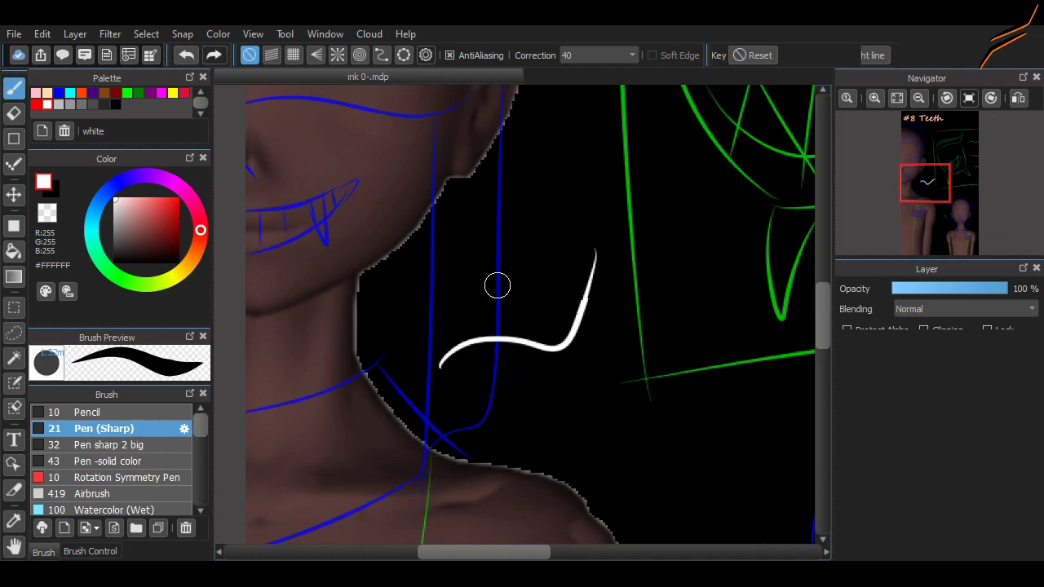
{"action": "left_click_drag", "start_coordinate": [493, 280], "coordinate": [573, 208]}
{"action": "left_click_drag", "start_coordinate": [506, 227], "coordinate": [531, 215]}
{"action": "key", "text": "ctrl+z"}
{"action": "key", "text": "ctrl+z"}
{"action": "key", "text": "ctrl+z"}
{"action": "left_click", "coordinate": [919, 97]}
{"action": "left_click", "coordinate": [919, 97]}
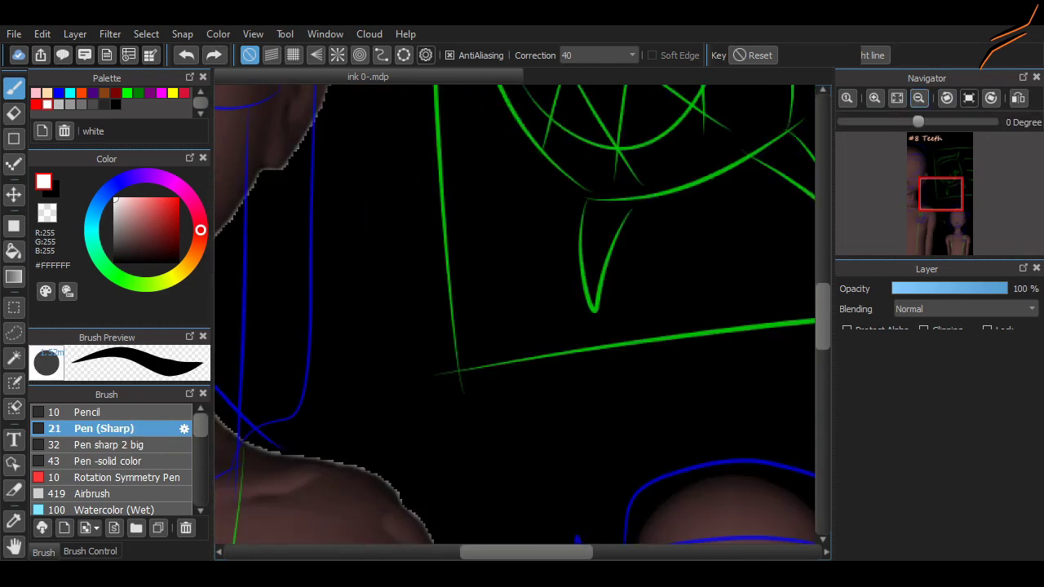
{"action": "left_click", "coordinate": [898, 97]}
{"action": "scroll", "coordinate": [304, 543], "scroll_direction": "down", "scroll_amount": 1}
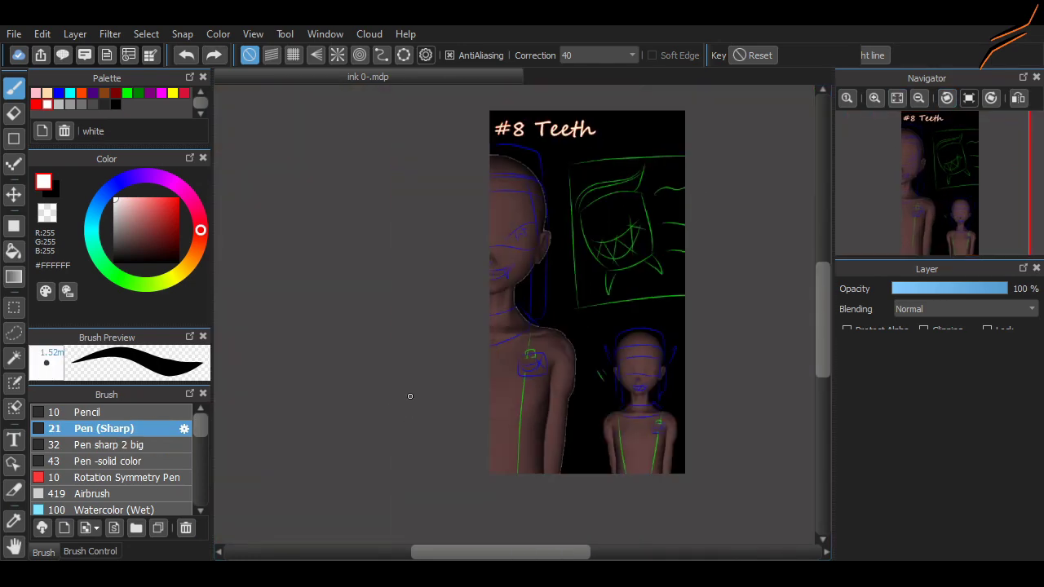
Step: Try to ink the large figure's wide grin and pointed fang in white, erasing the lip line inside the fang
{"action": "scroll", "coordinate": [460, 392], "scroll_direction": "up", "scroll_amount": 3}
{"action": "left_click_drag", "start_coordinate": [463, 279], "coordinate": [657, 369]}
{"action": "key", "text": "ctrl+z"}
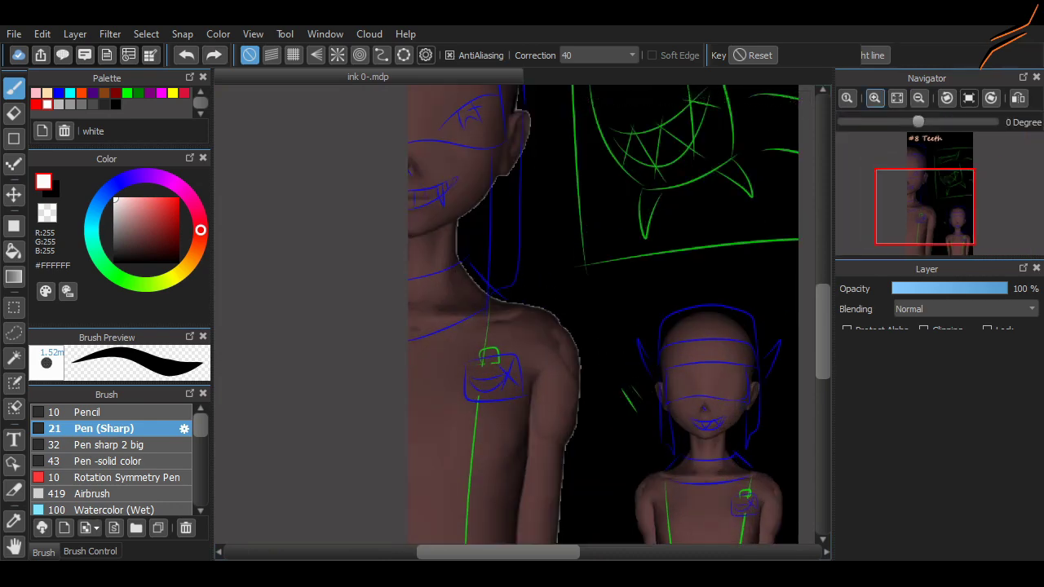
{"action": "scroll", "coordinate": [380, 287], "scroll_direction": "up", "scroll_amount": 3}
{"action": "scroll", "coordinate": [380, 287], "scroll_direction": "down", "scroll_amount": 4}
{"action": "scroll", "coordinate": [381, 287], "scroll_direction": "up", "scroll_amount": 5}
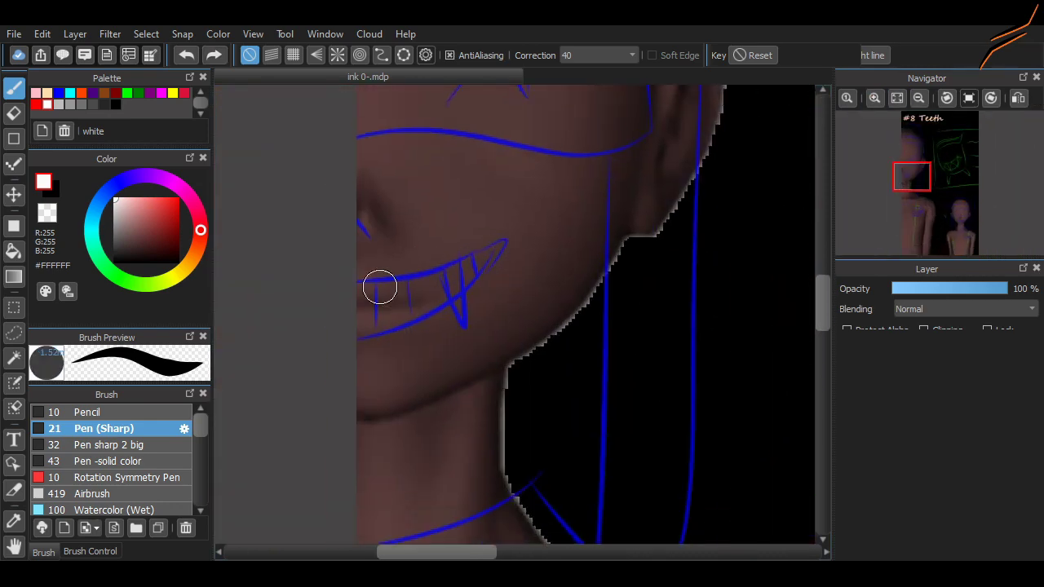
{"action": "mouse_move", "coordinate": [359, 279]}
{"action": "left_mouse_down"}
{"action": "mouse_move", "coordinate": [497, 235]}
{"action": "mouse_move", "coordinate": [356, 341]}
{"action": "left_mouse_up"}
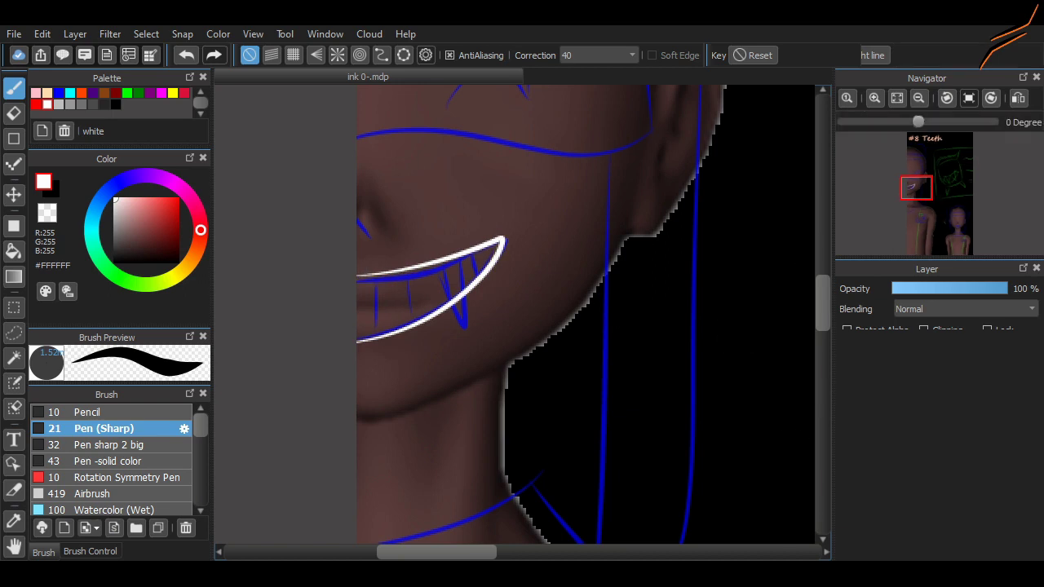
{"action": "scroll", "coordinate": [458, 258], "scroll_direction": "up", "scroll_amount": 1}
{"action": "mouse_move", "coordinate": [438, 261]}
{"action": "left_mouse_down"}
{"action": "mouse_move", "coordinate": [458, 258]}
{"action": "mouse_move", "coordinate": [470, 292]}
{"action": "mouse_move", "coordinate": [463, 262]}
{"action": "left_mouse_up"}
{"action": "key", "text": "ctrl+z"}
{"action": "key", "text": "ctrl+z"}
{"action": "key", "text": "e"}
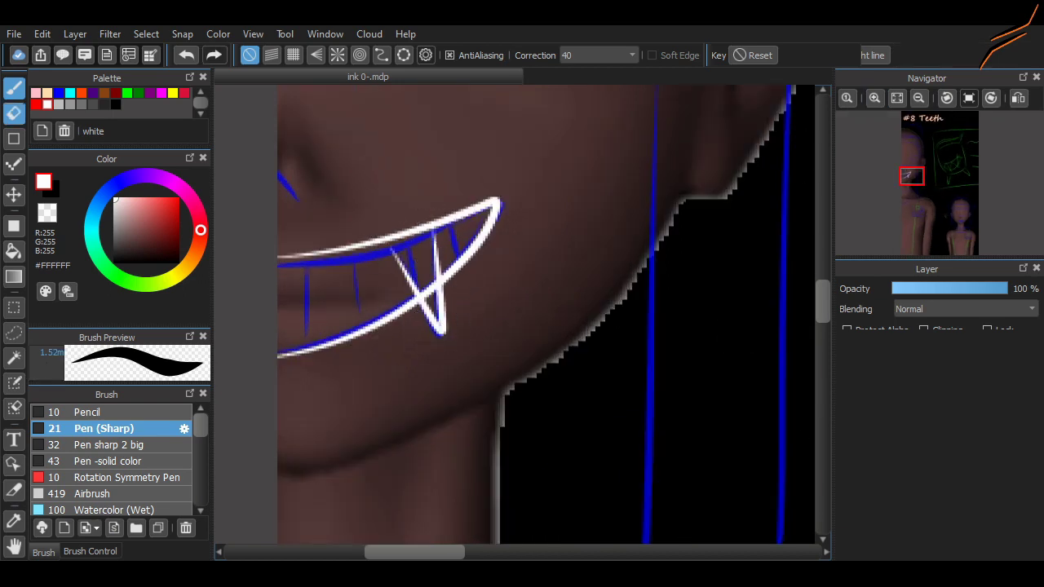
{"action": "mouse_move", "coordinate": [429, 294]}
{"action": "left_mouse_down"}
{"action": "mouse_move", "coordinate": [443, 280]}
{"action": "mouse_move", "coordinate": [432, 269]}
{"action": "left_mouse_up"}
{"action": "key", "text": "b"}
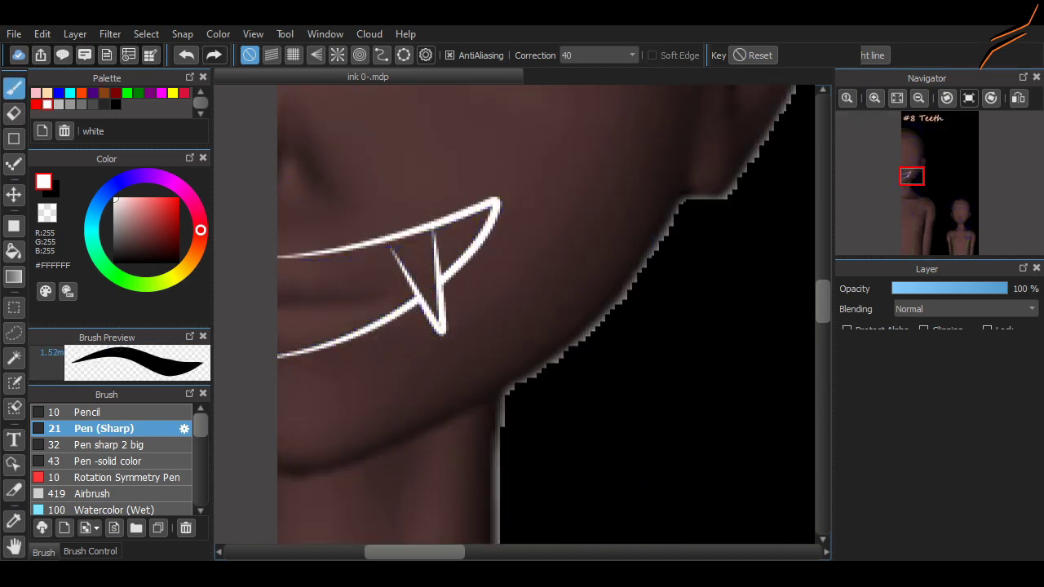
Step: Try to ink the slanted divider lines between the teeth inside the white grin
{"action": "key", "text": "ctrl+z"}
{"action": "left_click_drag", "start_coordinate": [454, 232], "coordinate": [464, 248]}
{"action": "left_click_drag", "start_coordinate": [377, 256], "coordinate": [385, 313]}
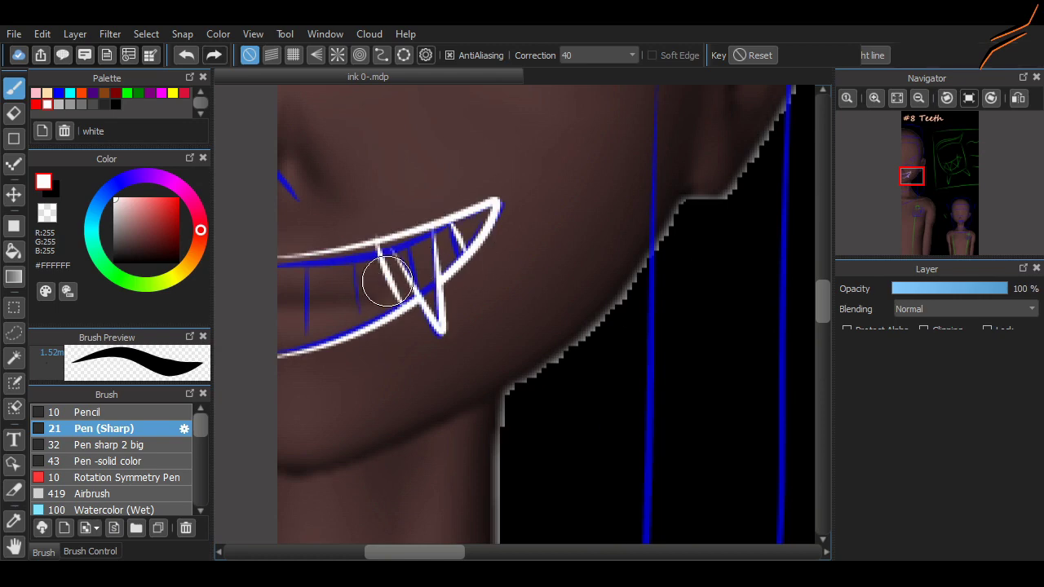
{"action": "key", "text": "ctrl+z"}
{"action": "left_click_drag", "start_coordinate": [377, 256], "coordinate": [387, 314]}
{"action": "left_click_drag", "start_coordinate": [341, 266], "coordinate": [349, 330]}
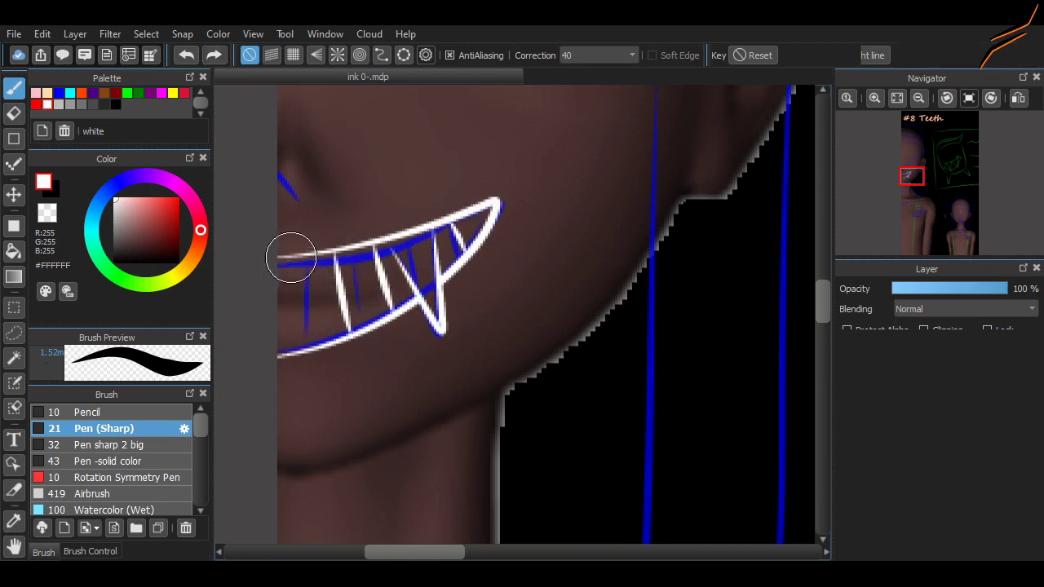
{"action": "left_click_drag", "start_coordinate": [290, 259], "coordinate": [290, 351]}
{"action": "scroll", "coordinate": [438, 423], "scroll_direction": "down", "scroll_amount": 2}
{"action": "scroll", "coordinate": [367, 373], "scroll_direction": "up", "scroll_amount": 2}
{"action": "key", "text": "ctrl+z"}
{"action": "key", "text": "ctrl+z"}
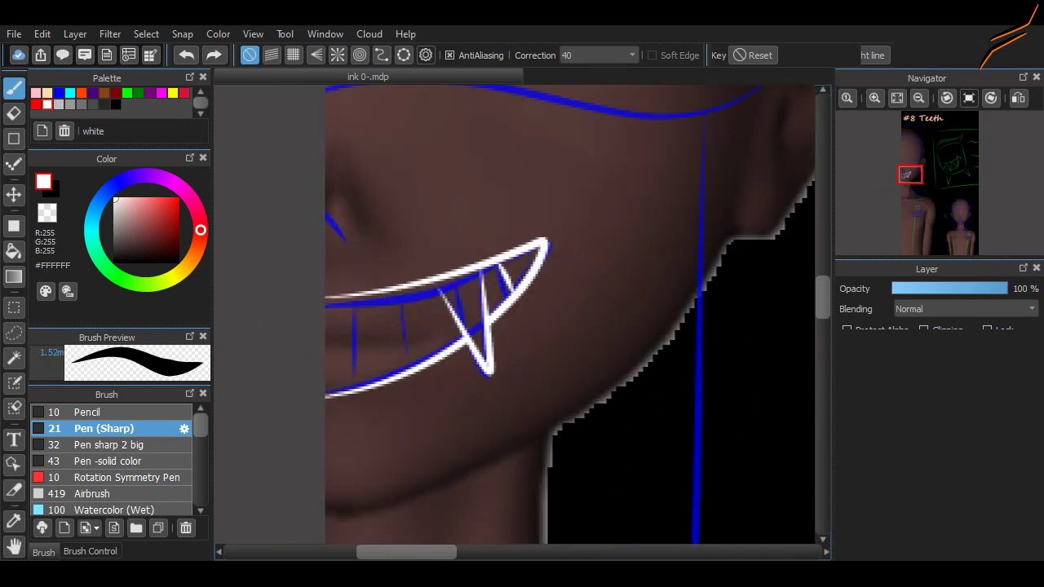
Step: Try a white curve through the middle of the teeth, and undo all the white mouth strokes
{"action": "mouse_move", "coordinate": [332, 339]}
{"action": "left_mouse_down"}
{"action": "mouse_move", "coordinate": [492, 301]}
{"action": "mouse_move", "coordinate": [506, 280]}
{"action": "left_mouse_up"}
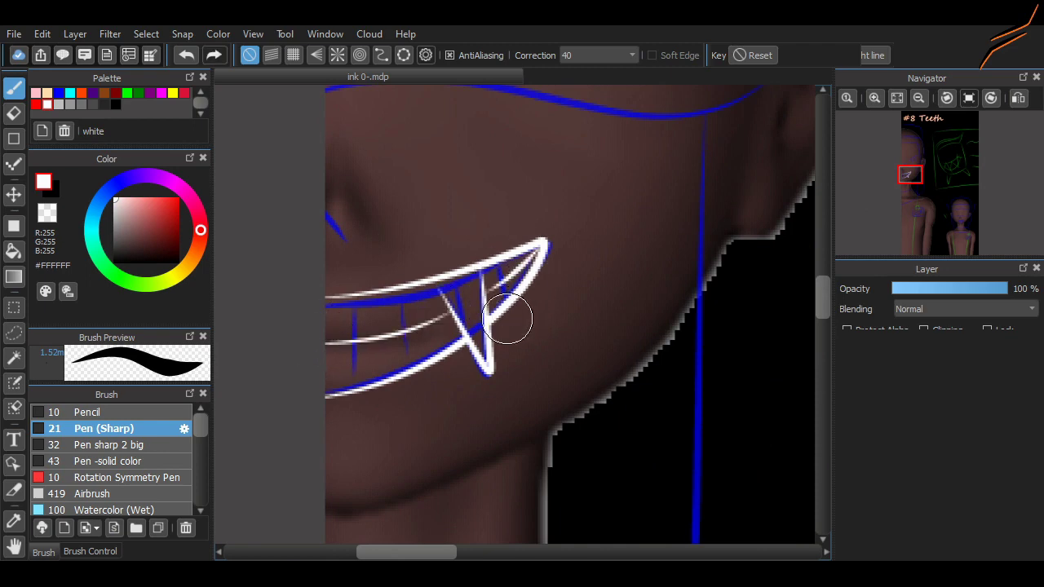
{"action": "key", "text": "ctrl+z"}
{"action": "key", "text": "ctrl+z"}
{"action": "key", "text": "ctrl+z"}
{"action": "key", "text": "ctrl+z"}
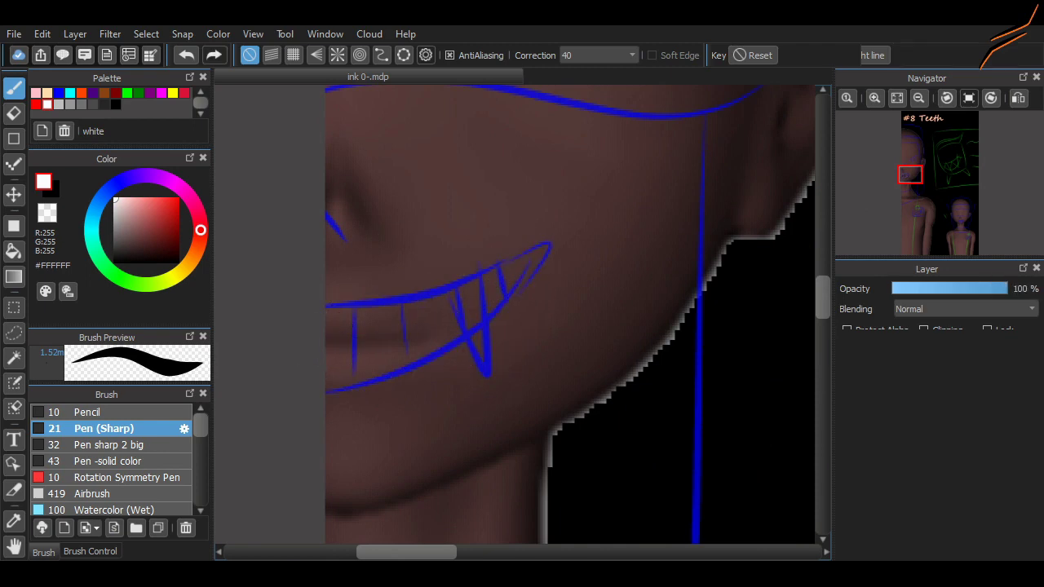
Step: Ink the large figure's mouth as a single white curve with a small pointed fang, and add a short nostril stroke
{"action": "left_click_drag", "start_coordinate": [424, 326], "coordinate": [542, 277]}
{"action": "left_click_drag", "start_coordinate": [461, 328], "coordinate": [500, 330]}
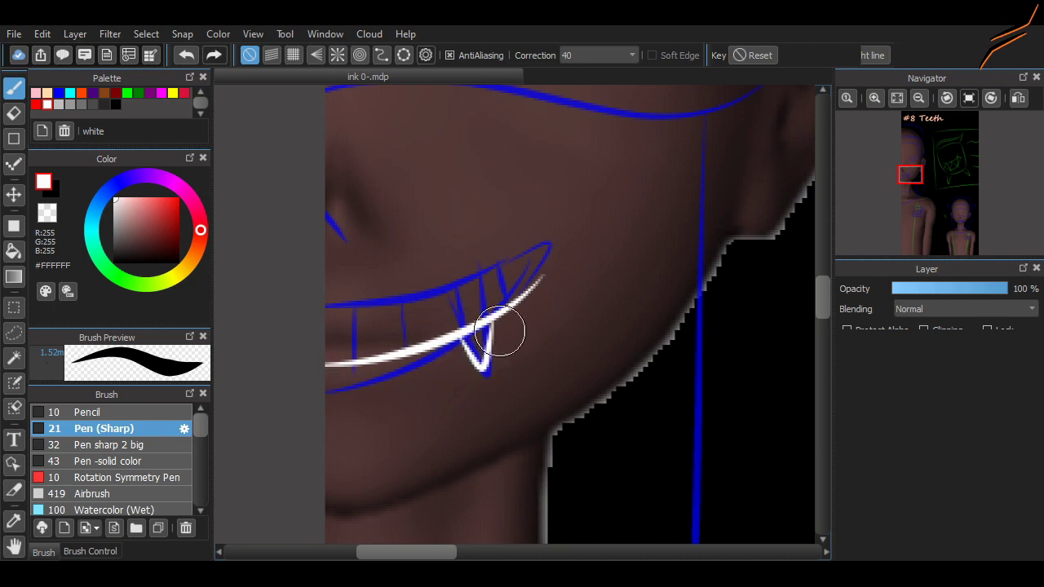
{"action": "scroll", "coordinate": [804, 292], "scroll_direction": "up", "scroll_amount": 3}
{"action": "left_click_drag", "start_coordinate": [328, 344], "coordinate": [354, 374]}
Step: Ink the wavy guide line across the large figure's face above the nose in white, ending beside the ear
{"action": "scroll", "coordinate": [750, 330], "scroll_direction": "down", "scroll_amount": 2}
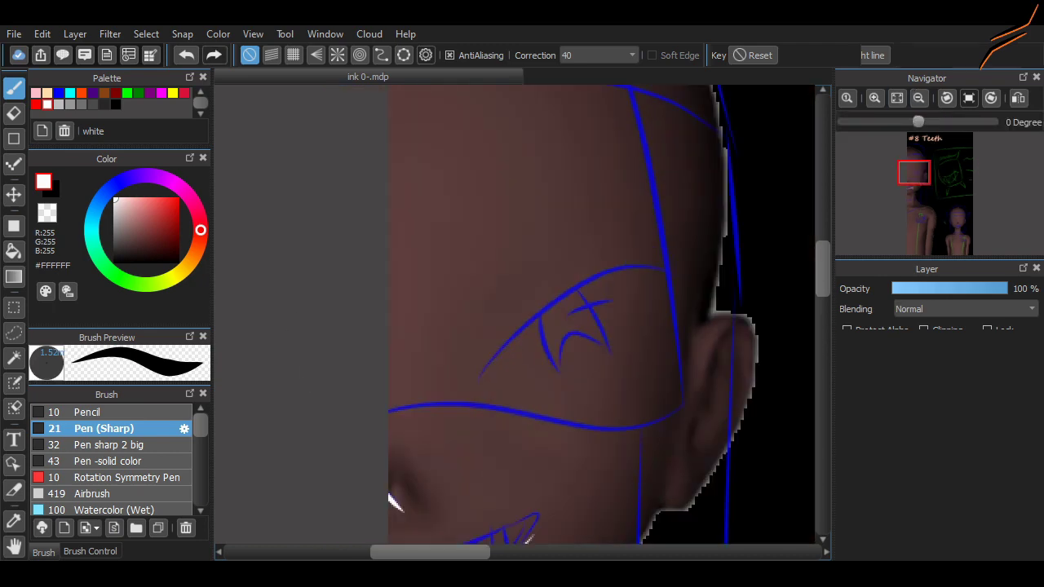
{"action": "left_click_drag", "start_coordinate": [273, 418], "coordinate": [562, 399]}
{"action": "key", "text": "ctrl+z"}
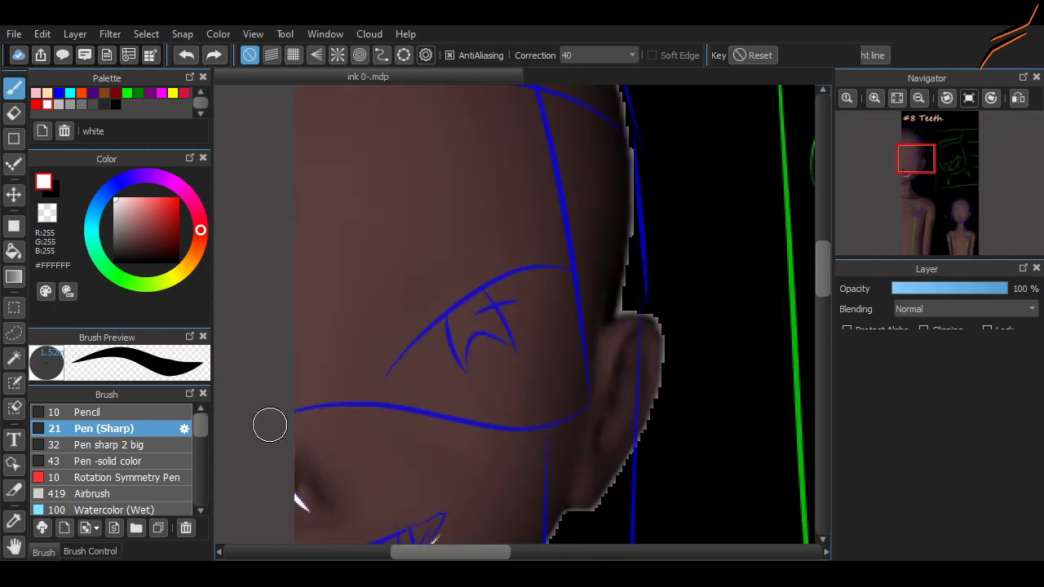
{"action": "left_click_drag", "start_coordinate": [269, 424], "coordinate": [581, 406]}
Step: Ink the large figure's headband in white with lower and upper edges and a curved side, plus the outline above it
{"action": "scroll", "coordinate": [781, 350], "scroll_direction": "up", "scroll_amount": 5}
{"action": "left_click_drag", "start_coordinate": [270, 314], "coordinate": [598, 254]}
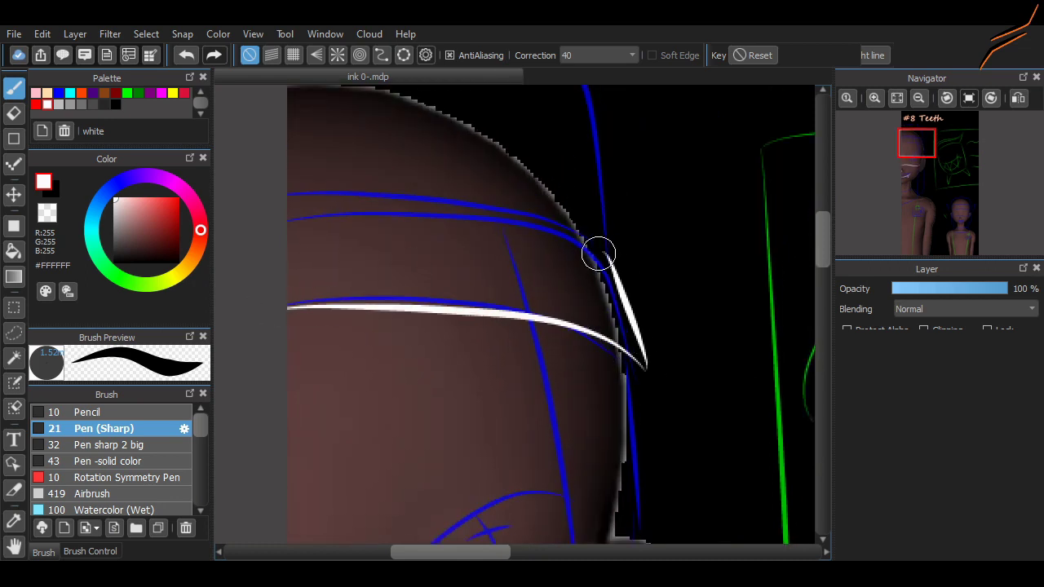
{"action": "key", "text": "ctrl+z"}
{"action": "mouse_move", "coordinate": [274, 196]}
{"action": "left_mouse_down"}
{"action": "mouse_move", "coordinate": [584, 227]}
{"action": "mouse_move", "coordinate": [271, 226]}
{"action": "left_mouse_up"}
{"action": "key", "text": "ctrl+z"}
{"action": "scroll", "coordinate": [760, 255], "scroll_direction": "up", "scroll_amount": 3}
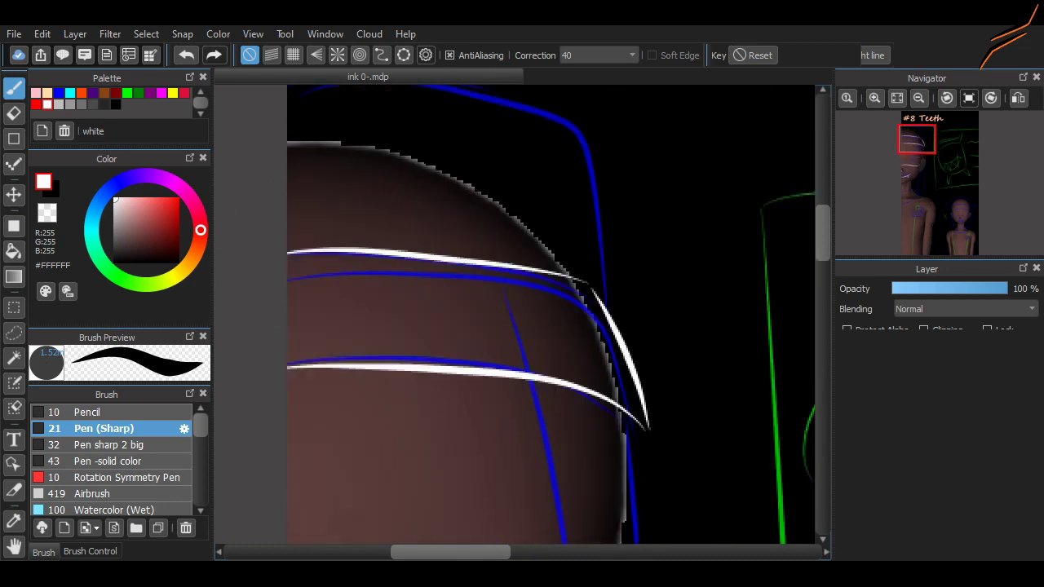
{"action": "mouse_move", "coordinate": [580, 385]}
{"action": "left_mouse_down"}
{"action": "mouse_move", "coordinate": [548, 273]}
{"action": "mouse_move", "coordinate": [266, 227]}
{"action": "mouse_move", "coordinate": [319, 194]}
{"action": "mouse_move", "coordinate": [285, 189]}
{"action": "left_mouse_up"}
{"action": "key", "text": "ctrl+z"}
Step: Ink the white side edge running from the headband down to the end of the wavy line beside the ear
{"action": "scroll", "coordinate": [555, 357], "scroll_direction": "down", "scroll_amount": 5}
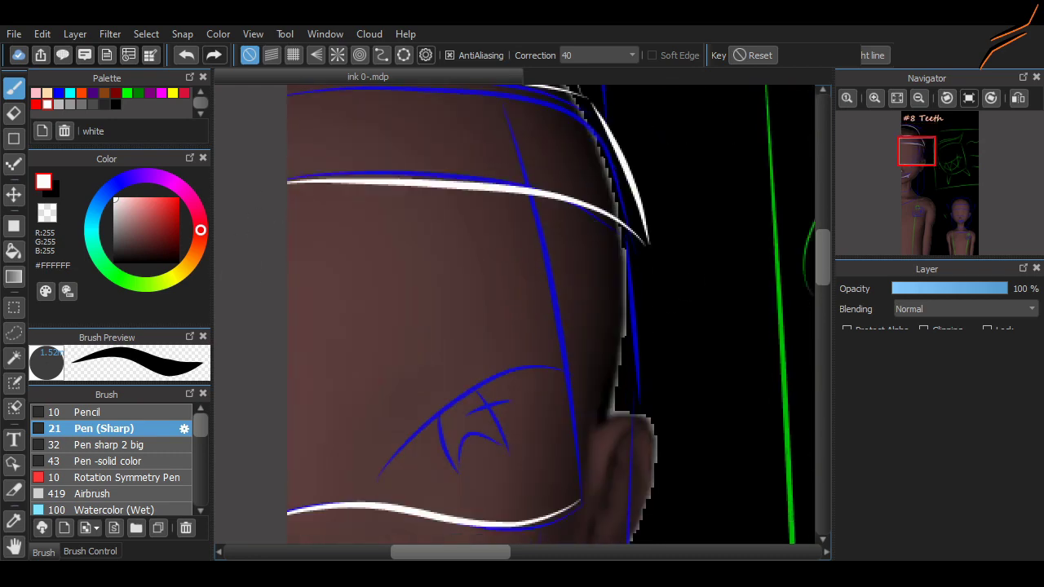
{"action": "mouse_move", "coordinate": [579, 435]}
{"action": "left_mouse_down"}
{"action": "mouse_move", "coordinate": [520, 160]}
{"action": "mouse_move", "coordinate": [580, 426]}
{"action": "left_mouse_up"}
{"action": "key", "text": "ctrl+z"}
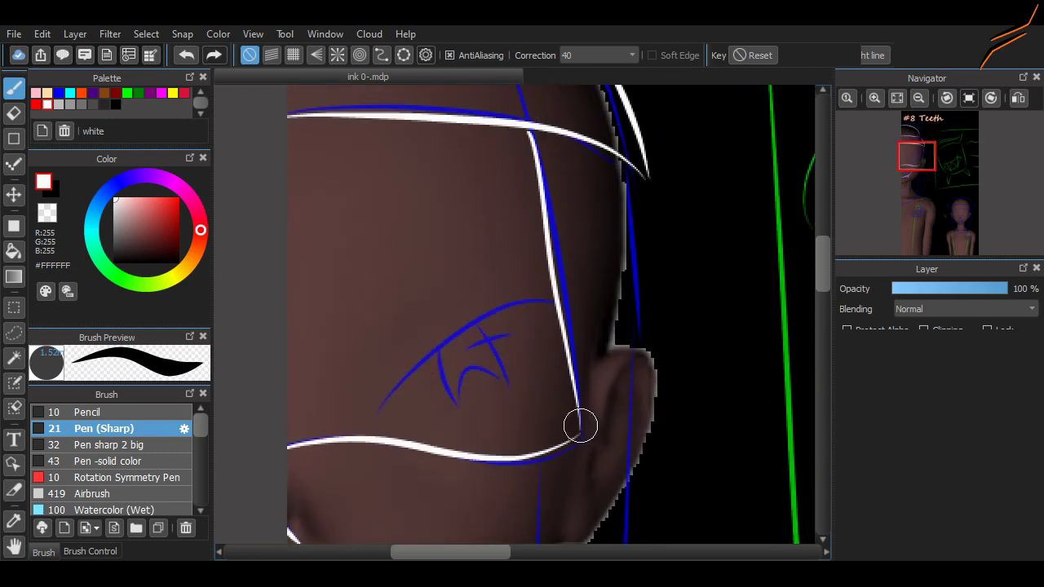
{"action": "scroll", "coordinate": [686, 263], "scroll_direction": "down", "scroll_amount": 5}
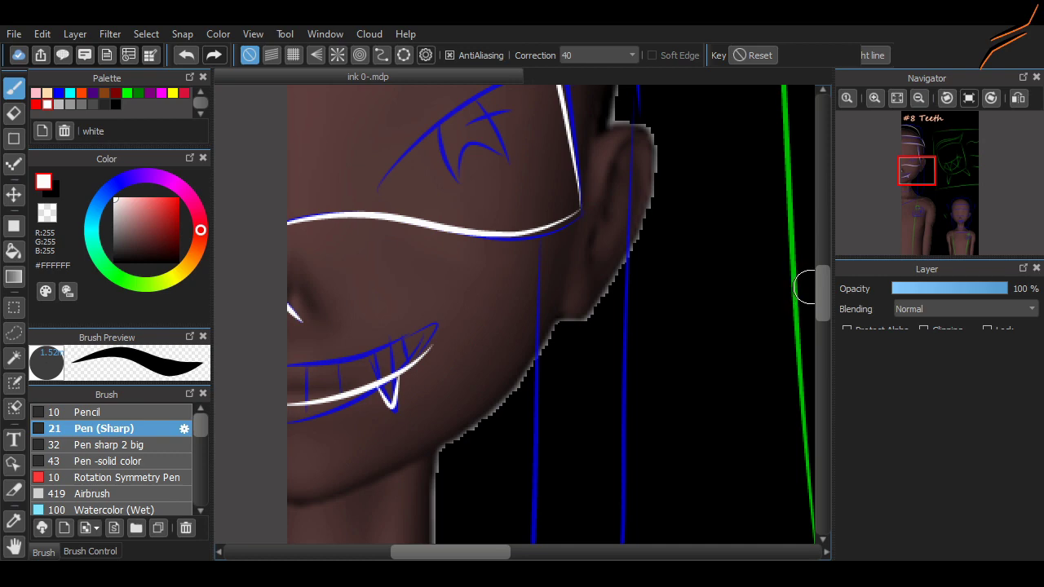
{"action": "scroll", "coordinate": [806, 285], "scroll_direction": "up", "scroll_amount": 5}
{"action": "key", "text": "ctrl+z"}
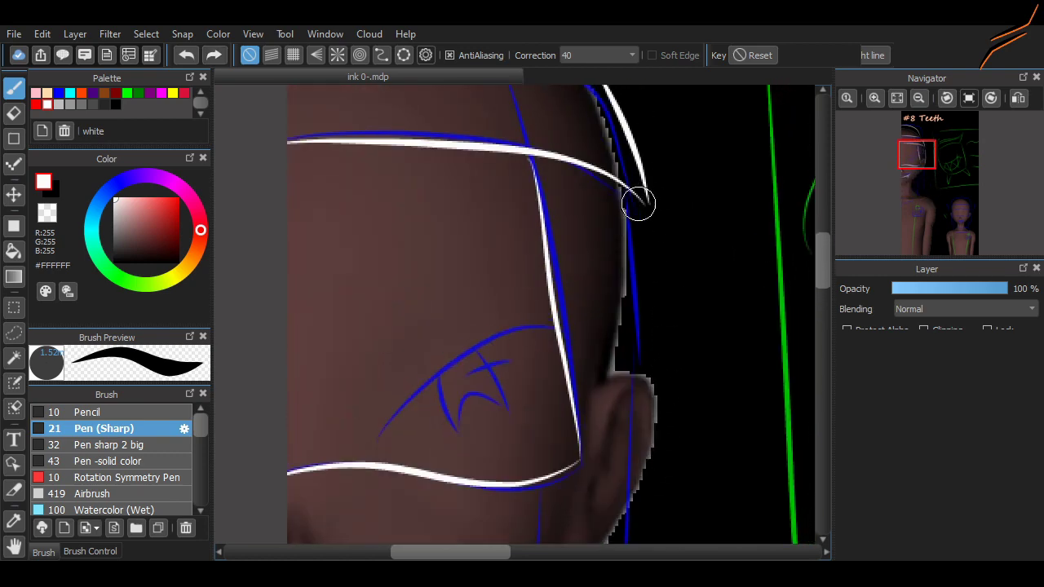
Step: Ink the long hanging hair lock beside the large figure's face, with inner and outer edges meeting in a point at the neck
{"action": "left_click_drag", "start_coordinate": [633, 198], "coordinate": [645, 355]}
{"action": "left_click", "coordinate": [919, 97]}
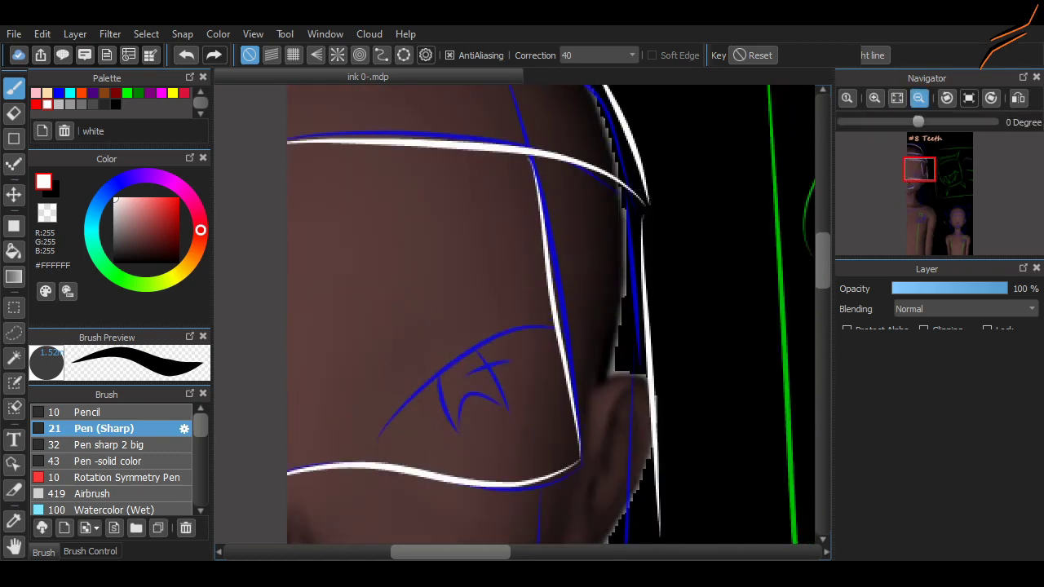
{"action": "scroll", "coordinate": [571, 245], "scroll_direction": "down", "scroll_amount": 5}
{"action": "key", "text": "ctrl+z"}
{"action": "left_click_drag", "start_coordinate": [532, 175], "coordinate": [531, 479]}
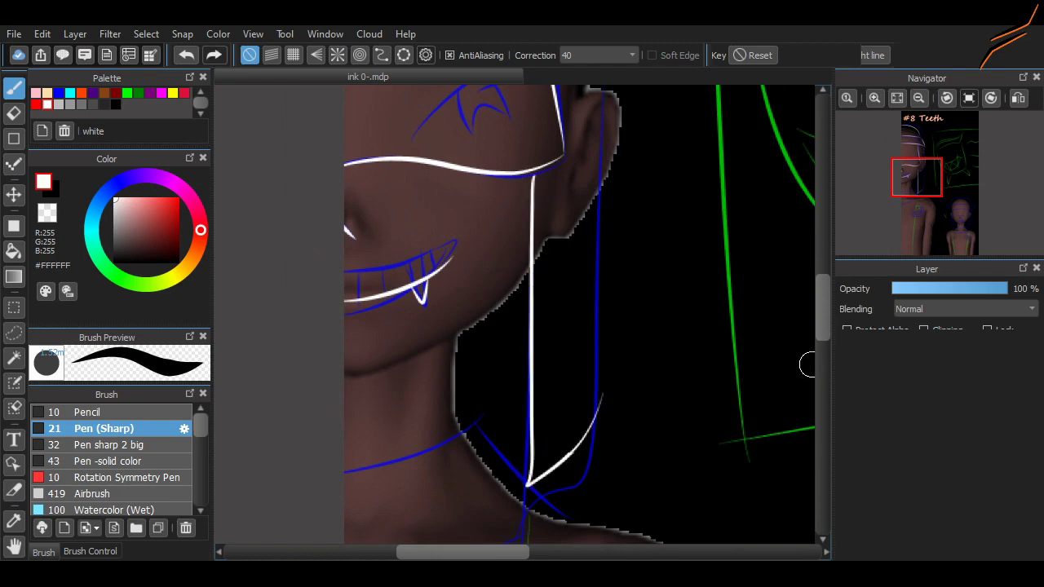
{"action": "scroll", "coordinate": [807, 365], "scroll_direction": "up", "scroll_amount": 3}
{"action": "left_click_drag", "start_coordinate": [620, 356], "coordinate": [603, 514]}
{"action": "key", "text": "ctrl+z"}
{"action": "left_click_drag", "start_coordinate": [618, 319], "coordinate": [599, 534]}
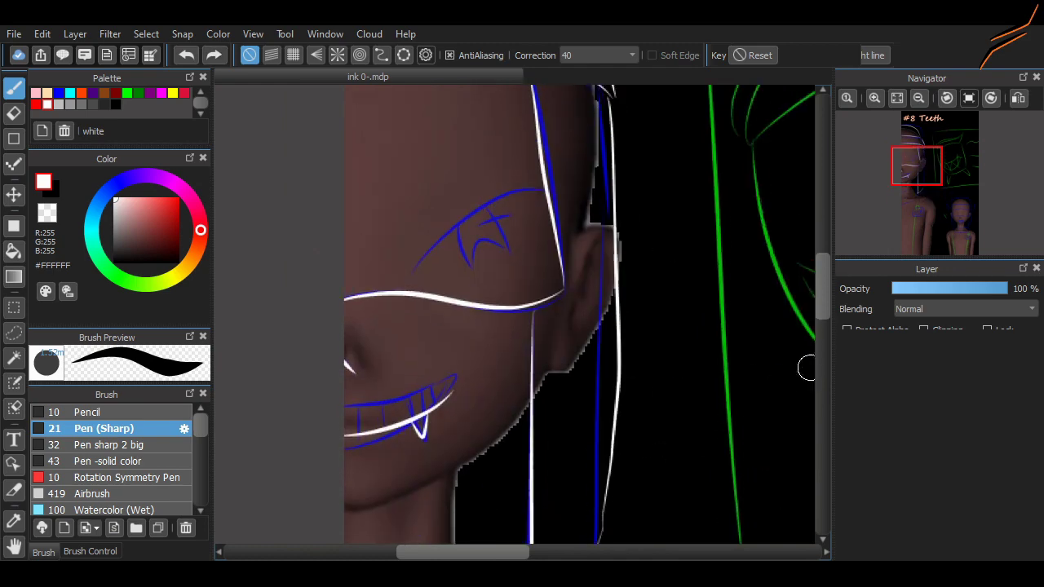
Step: Ink the large figure's jawline in white from the inner edge of the hair lock to the chin at the canvas edge
{"action": "scroll", "coordinate": [805, 366], "scroll_direction": "down", "scroll_amount": 5}
{"action": "left_click_drag", "start_coordinate": [347, 273], "coordinate": [530, 160]}
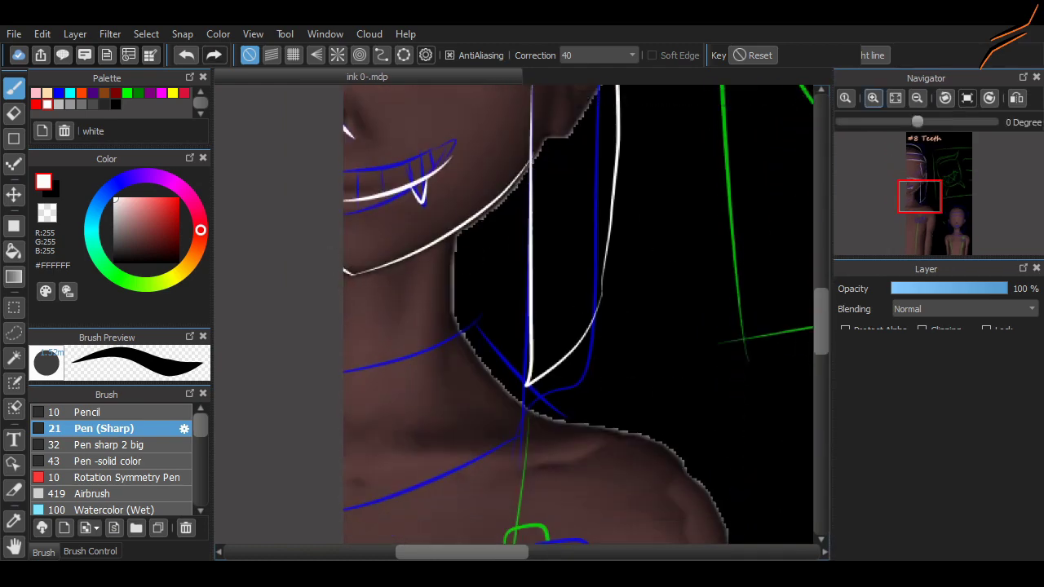
{"action": "scroll", "coordinate": [560, 249], "scroll_direction": "up", "scroll_amount": 2}
{"action": "key", "text": "ctrl+z"}
{"action": "left_click_drag", "start_coordinate": [576, 237], "coordinate": [371, 363]}
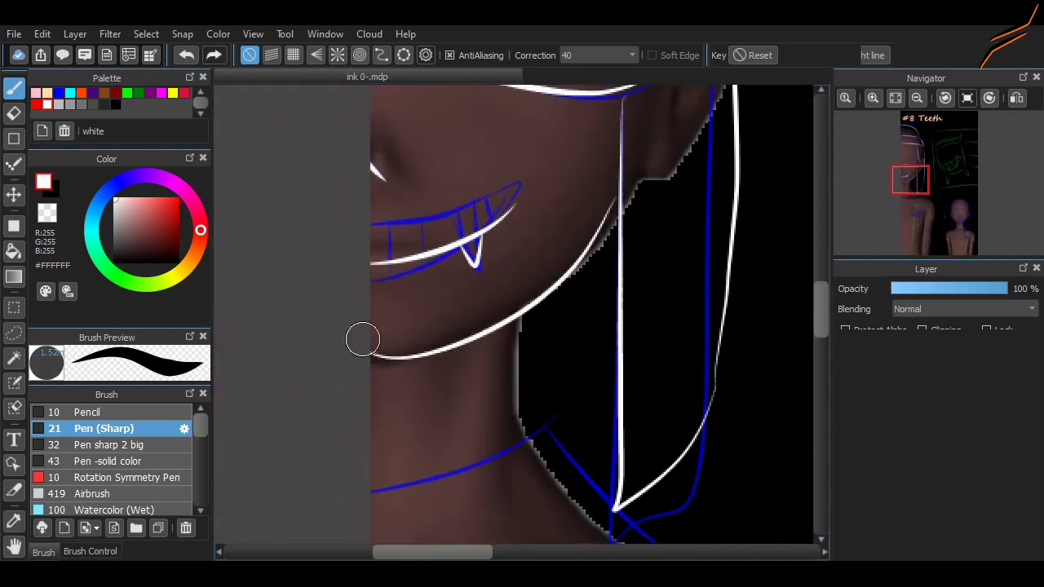
{"action": "key", "text": "ctrl+z"}
{"action": "mouse_move", "coordinate": [571, 269]}
{"action": "left_mouse_down"}
{"action": "mouse_move", "coordinate": [613, 233]}
{"action": "mouse_move", "coordinate": [371, 367]}
{"action": "left_mouse_up"}
{"action": "key", "text": "ctrl+z"}
{"action": "key", "text": "ctrl+z"}
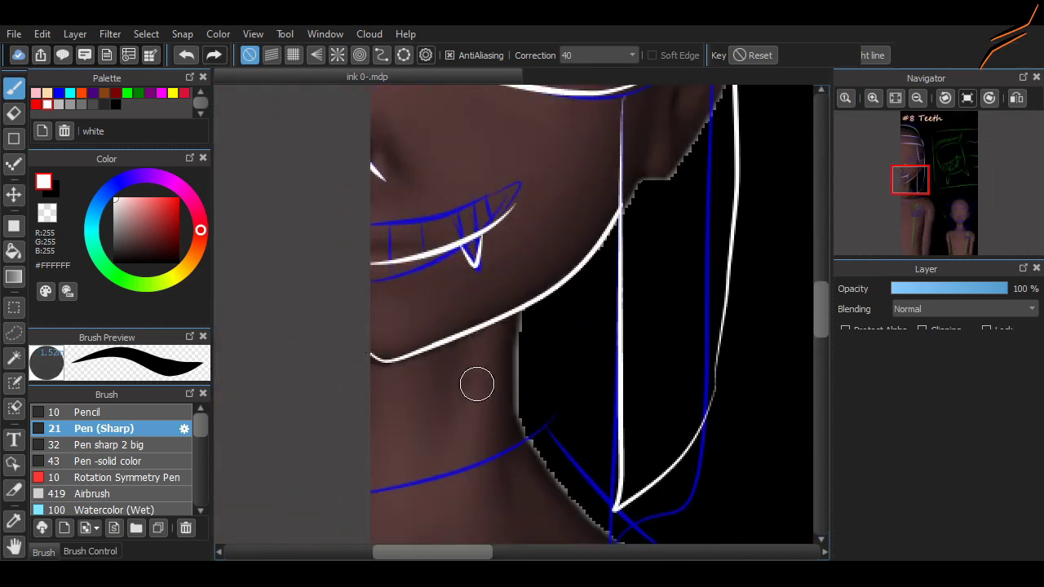
{"action": "key", "text": "ctrl+z"}
{"action": "left_click_drag", "start_coordinate": [617, 214], "coordinate": [371, 366]}
Step: Ink the large figure's collar in white with upper and lower edges, a slanted side, a flap line and two small round buttons
{"action": "scroll", "coordinate": [497, 387], "scroll_direction": "down", "scroll_amount": 5}
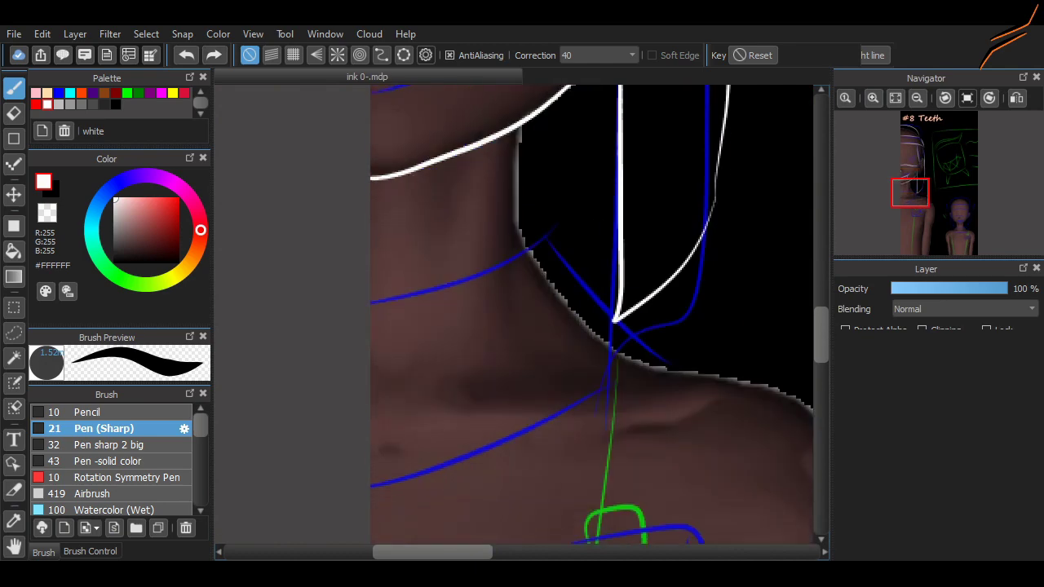
{"action": "key", "text": "ctrl+z"}
{"action": "mouse_move", "coordinate": [371, 293]}
{"action": "left_mouse_down"}
{"action": "mouse_move", "coordinate": [612, 342]}
{"action": "mouse_move", "coordinate": [647, 361]}
{"action": "mouse_move", "coordinate": [370, 483]}
{"action": "left_mouse_up"}
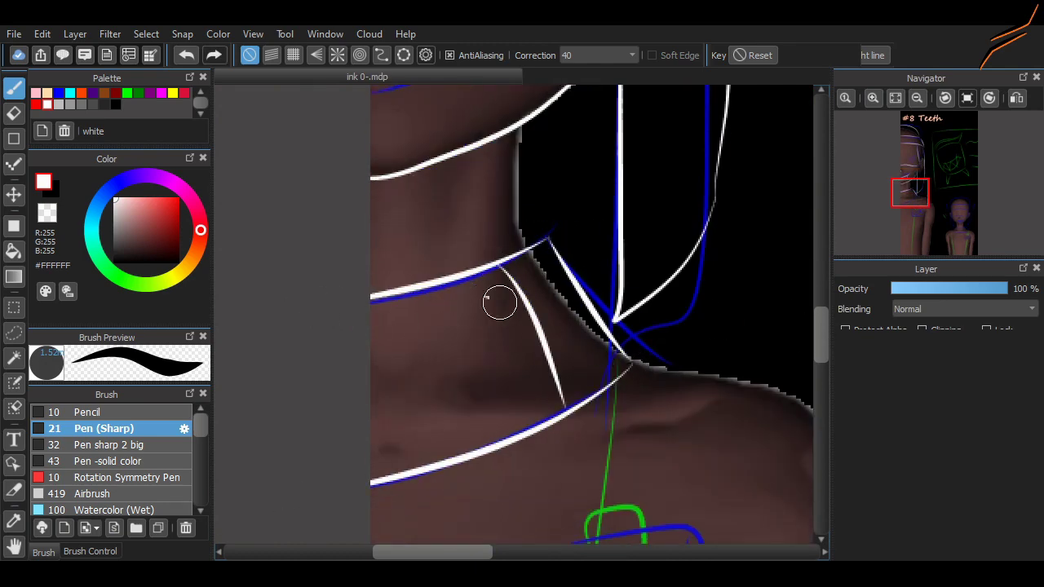
Step: Ink the large figure's shoulder and the outer contour of the upper arm in white, from the collar to the elbow
{"action": "scroll", "coordinate": [682, 352], "scroll_direction": "down", "scroll_amount": 5}
{"action": "scroll", "coordinate": [682, 353], "scroll_direction": "right", "scroll_amount": 4}
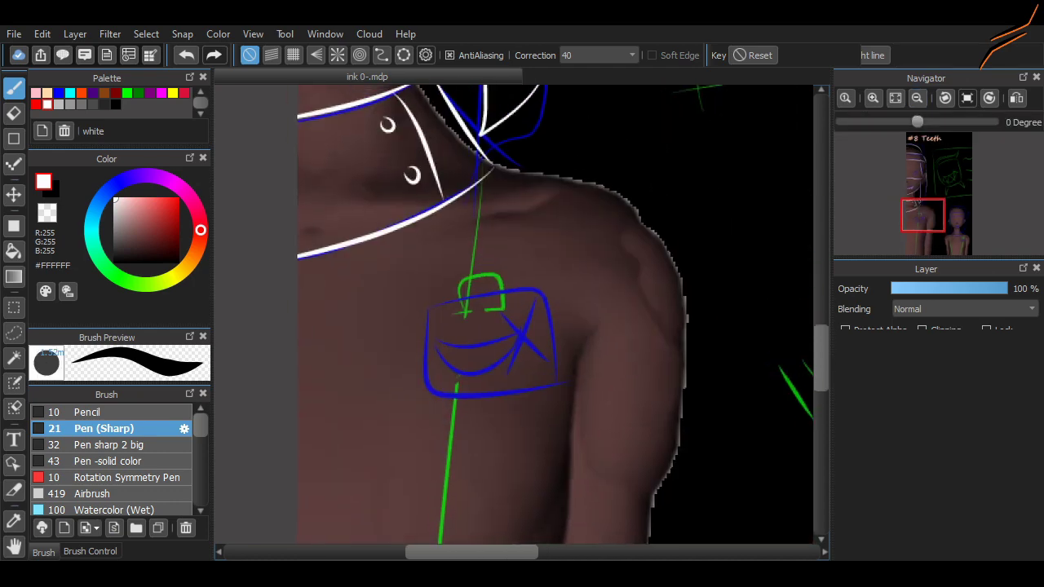
{"action": "left_click_drag", "start_coordinate": [594, 201], "coordinate": [723, 296]}
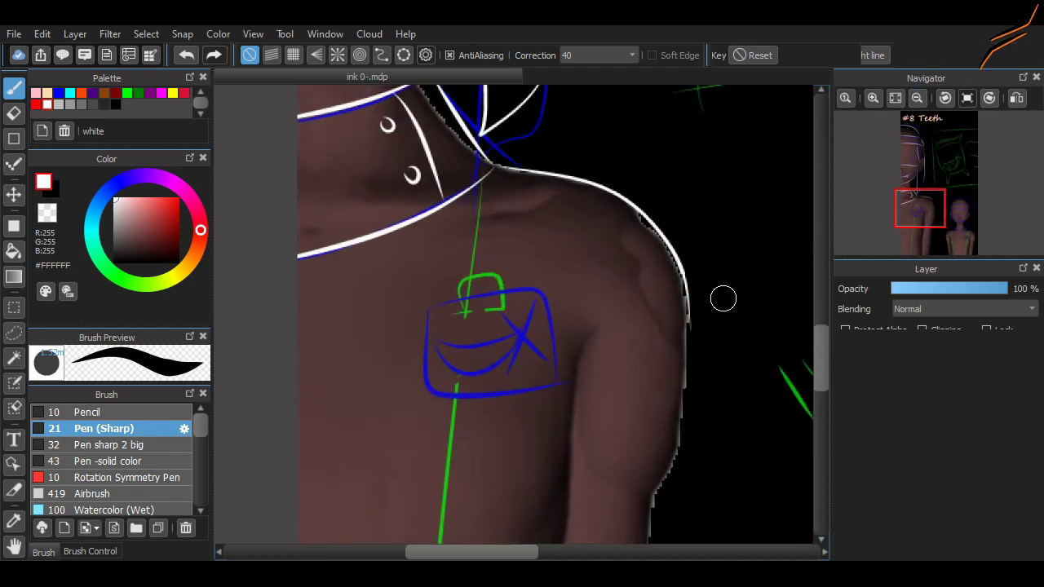
{"action": "scroll", "coordinate": [702, 303], "scroll_direction": "down", "scroll_amount": 3}
{"action": "left_click_drag", "start_coordinate": [688, 197], "coordinate": [652, 416]}
{"action": "scroll", "coordinate": [806, 373], "scroll_direction": "down", "scroll_amount": 3}
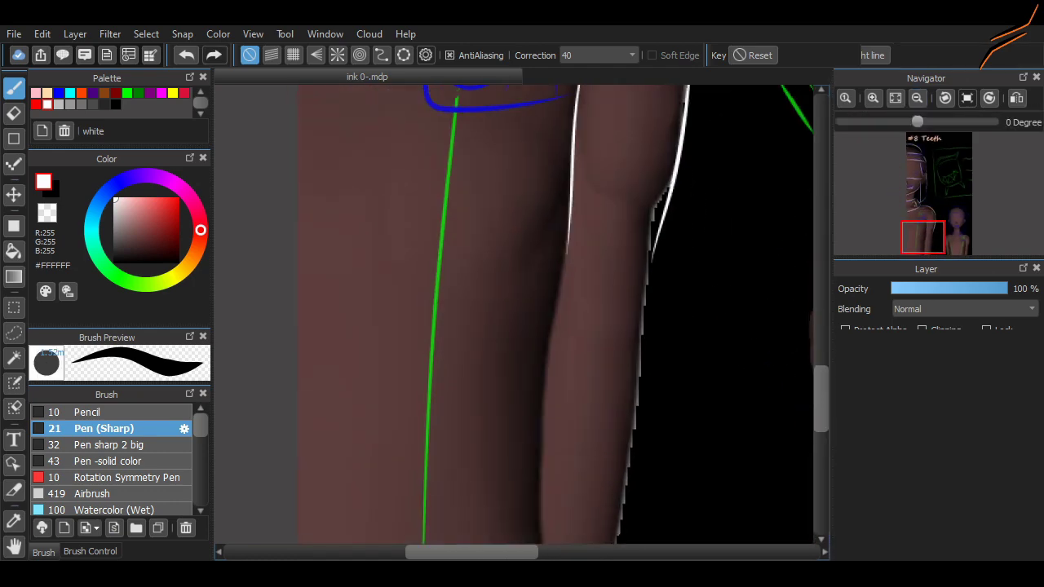
Step: Ink the inner arm line and the outer forearm contour in white down to the canvas's lower edge
{"action": "scroll", "coordinate": [643, 273], "scroll_direction": "down", "scroll_amount": 2}
{"action": "key", "text": "ctrl+z"}
{"action": "mouse_move", "coordinate": [559, 132]}
{"action": "left_mouse_down"}
{"action": "mouse_move", "coordinate": [522, 471]}
{"action": "mouse_move", "coordinate": [551, 470]}
{"action": "left_mouse_up"}
{"action": "key", "text": "ctrl+z"}
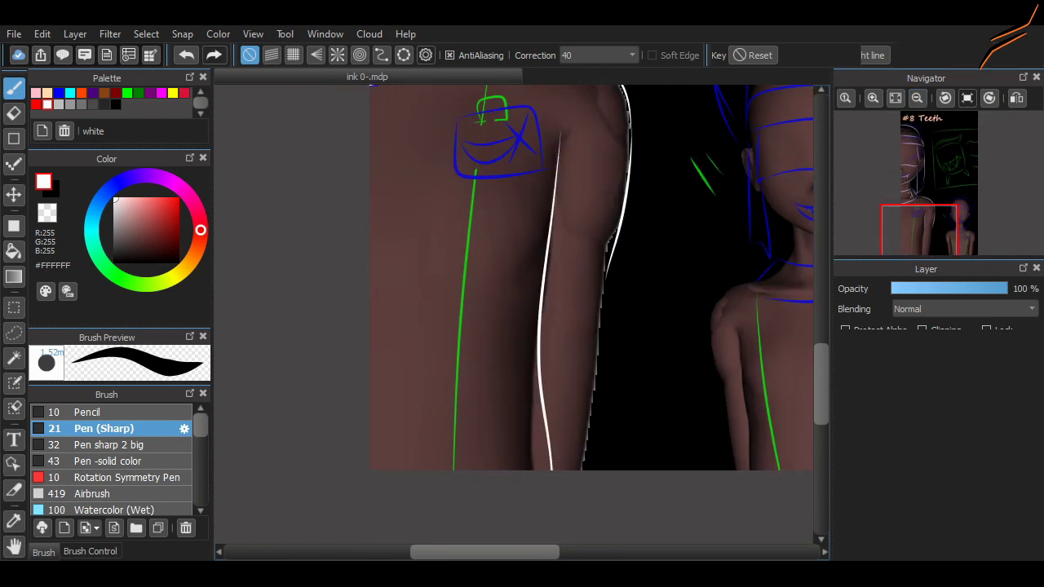
{"action": "left_click_drag", "start_coordinate": [604, 280], "coordinate": [586, 472]}
{"action": "scroll", "coordinate": [572, 285], "scroll_direction": "up", "scroll_amount": 3}
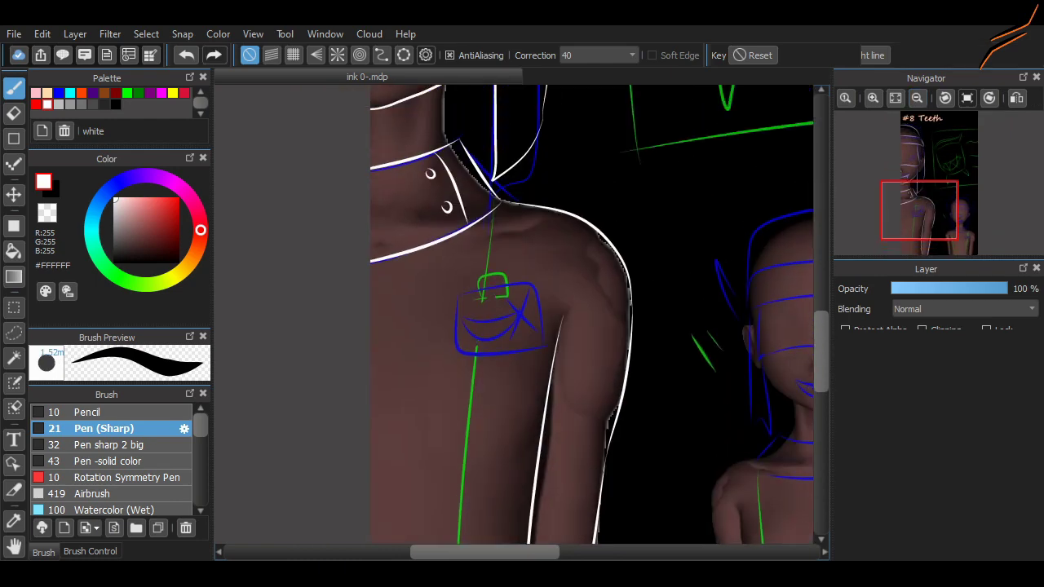
Step: Ink the large figure's long strap line in white from the collar down the torso along the green guide
{"action": "scroll", "coordinate": [496, 168], "scroll_direction": "up", "scroll_amount": 1}
{"action": "scroll", "coordinate": [496, 168], "scroll_direction": "down", "scroll_amount": 2}
{"action": "scroll", "coordinate": [522, 245], "scroll_direction": "down", "scroll_amount": 1}
{"action": "left_click_drag", "start_coordinate": [526, 185], "coordinate": [514, 315]}
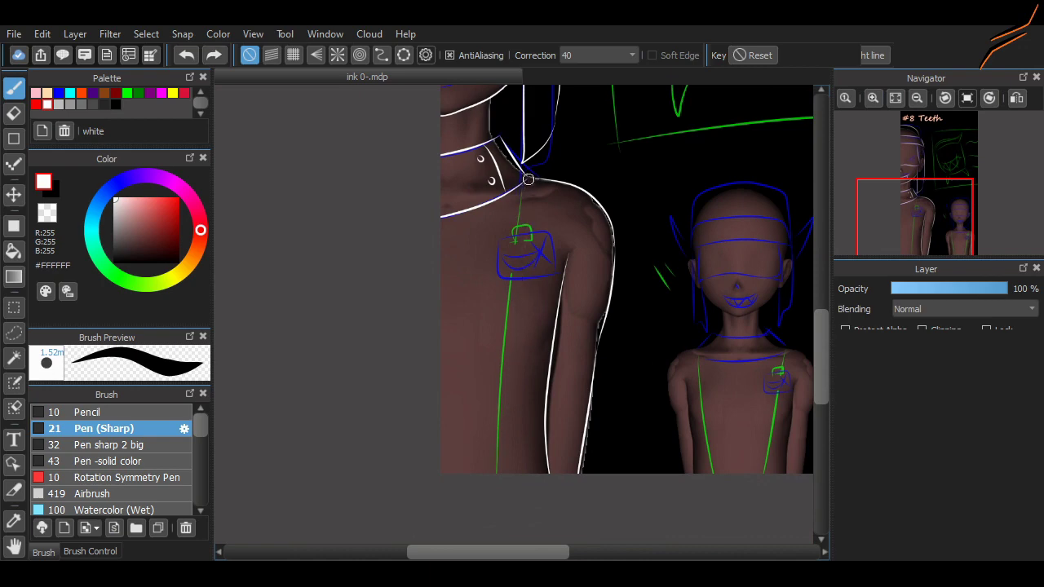
Step: Ink the rectangular frame around the grinning head with straight white grid-snapped strokes for its left, upper and lower sides
{"action": "scroll", "coordinate": [532, 539], "scroll_direction": "right", "scroll_amount": 3}
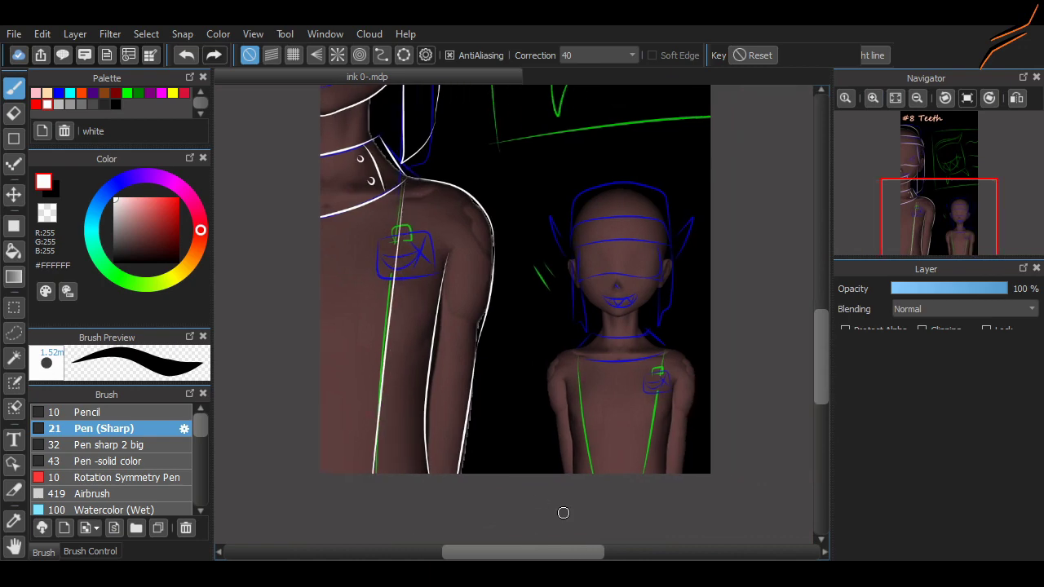
{"action": "scroll", "coordinate": [730, 386], "scroll_direction": "down", "scroll_amount": 1}
{"action": "scroll", "coordinate": [730, 387], "scroll_direction": "up", "scroll_amount": 3}
{"action": "left_click", "coordinate": [292, 54]}
{"action": "scroll", "coordinate": [653, 326], "scroll_direction": "up", "scroll_amount": 1}
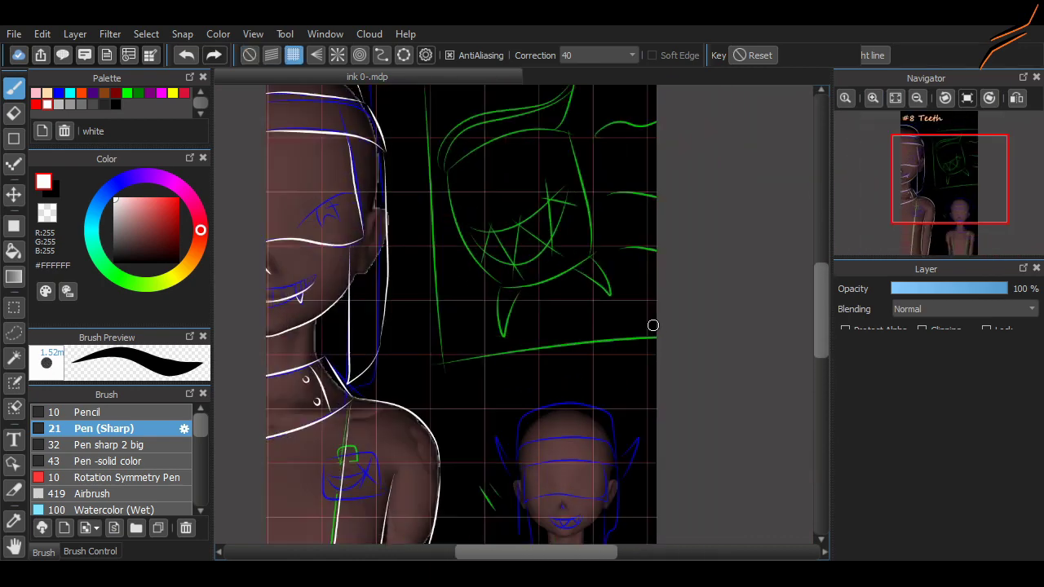
{"action": "left_click_drag", "start_coordinate": [452, 345], "coordinate": [657, 344]}
{"action": "scroll", "coordinate": [733, 309], "scroll_direction": "up", "scroll_amount": 1}
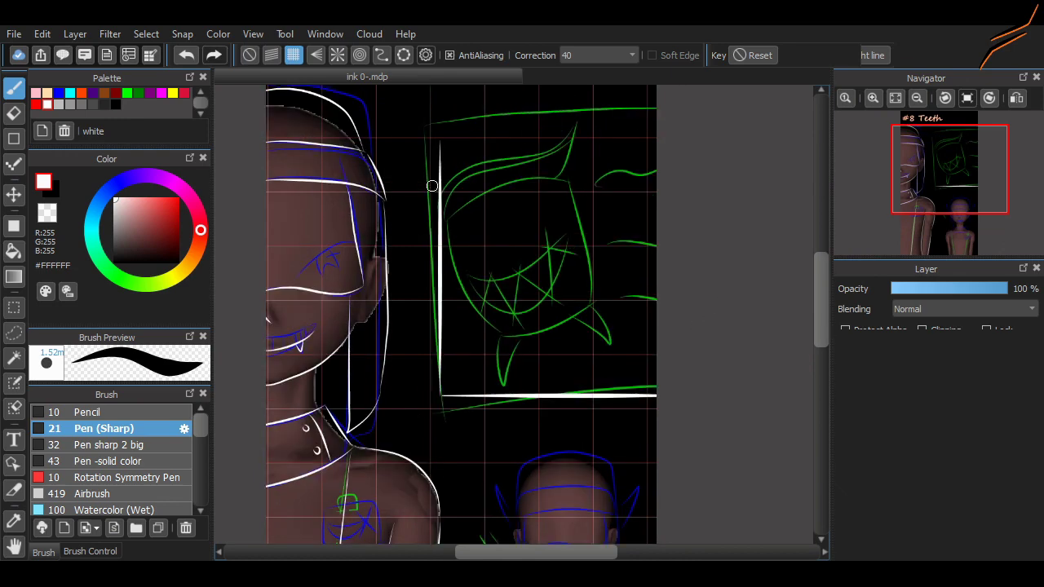
{"action": "key", "text": "ctrl+z"}
{"action": "key", "text": "ctrl+z"}
{"action": "left_click_drag", "start_coordinate": [431, 124], "coordinate": [441, 270]}
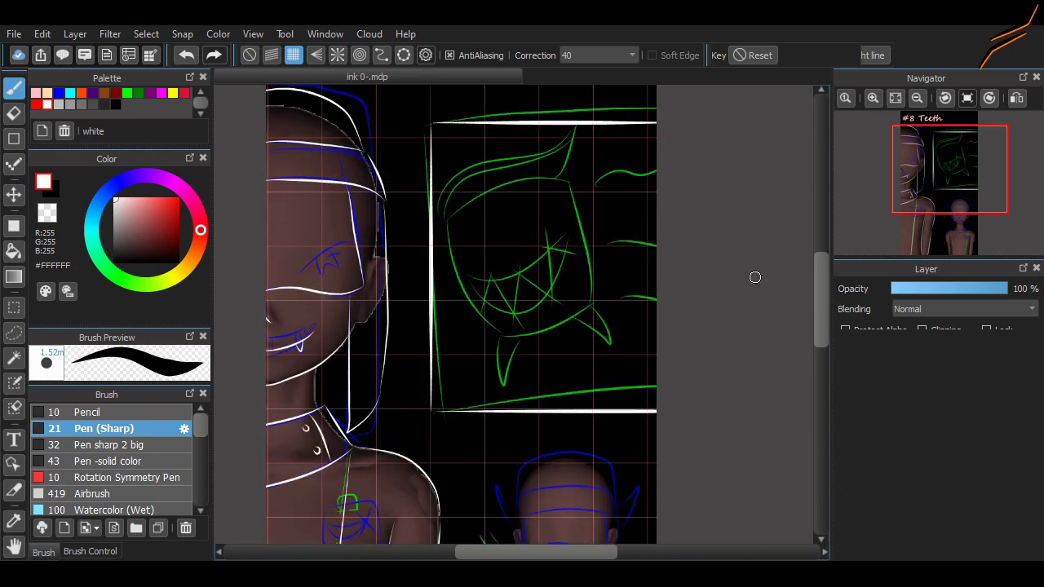
Step: Select the area around the frame with a rectangle, nudge its white lines slightly upward, deselect, and return to the unsnapped pen
{"action": "scroll", "coordinate": [793, 329], "scroll_direction": "up", "scroll_amount": 1}
{"action": "left_click", "coordinate": [14, 333]}
{"action": "left_click_drag", "start_coordinate": [407, 155], "coordinate": [637, 453]}
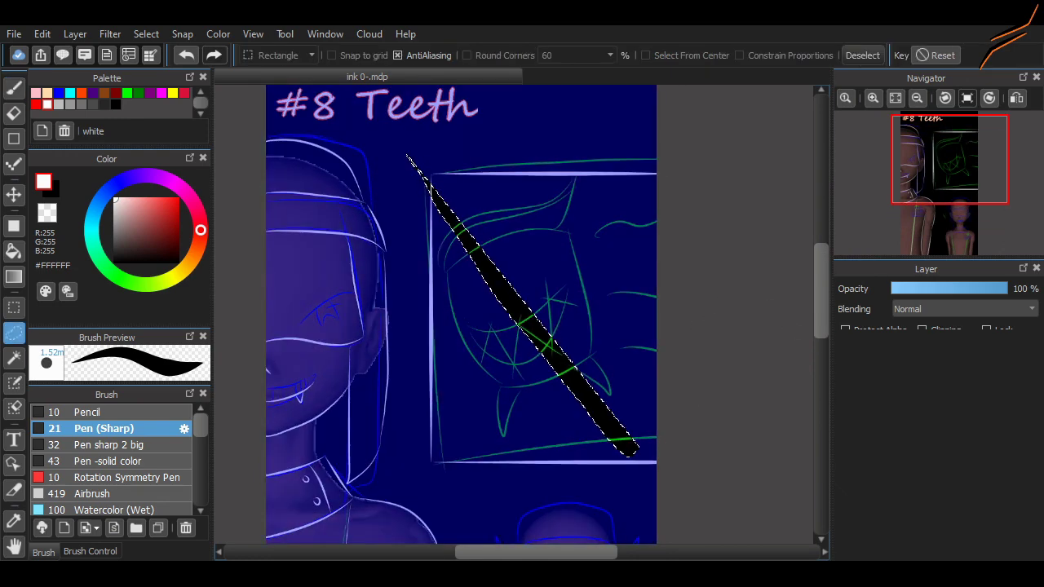
{"action": "left_click_drag", "start_coordinate": [393, 146], "coordinate": [656, 483]}
{"action": "key", "text": "v"}
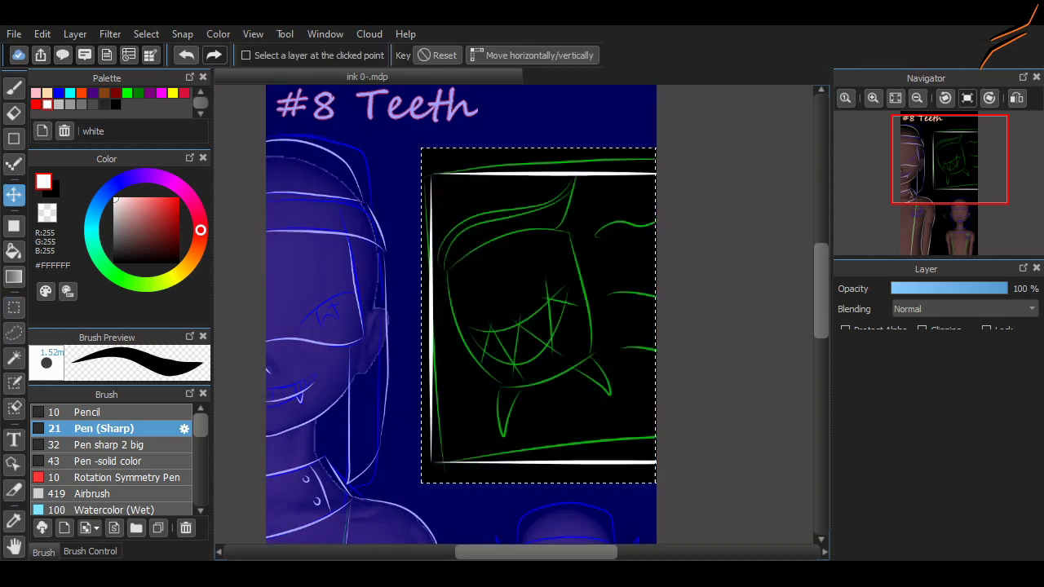
{"action": "key", "text": "Up"}
{"action": "key", "text": "Up"}
{"action": "key", "text": "Up"}
{"action": "key", "text": "Up"}
{"action": "key", "text": "Up"}
{"action": "key", "text": "Up"}
{"action": "key", "text": "Up"}
{"action": "key", "text": "Up"}
{"action": "key", "text": "Up"}
{"action": "key", "text": "Up"}
{"action": "key", "text": "Up"}
{"action": "key", "text": "ctrl+d"}
{"action": "key", "text": "m"}
{"action": "key", "text": "b"}
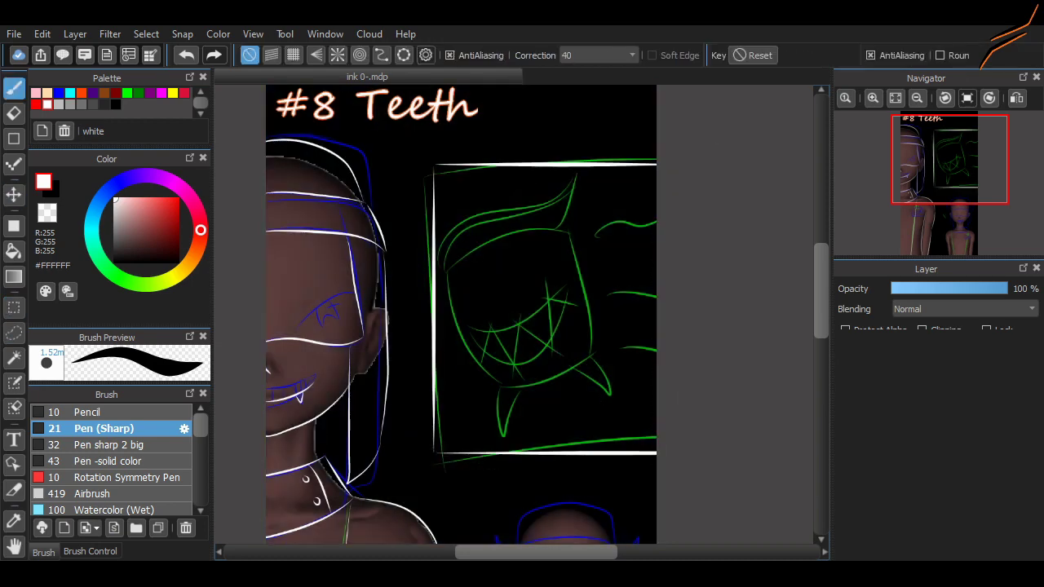
Step: Ink the small figure's wavy lower visor edge, nose mark and grinning mouth with pointed teeth in white
{"action": "scroll", "coordinate": [420, 330], "scroll_direction": "down", "scroll_amount": 5}
{"action": "scroll", "coordinate": [420, 330], "scroll_direction": "up", "scroll_amount": 4}
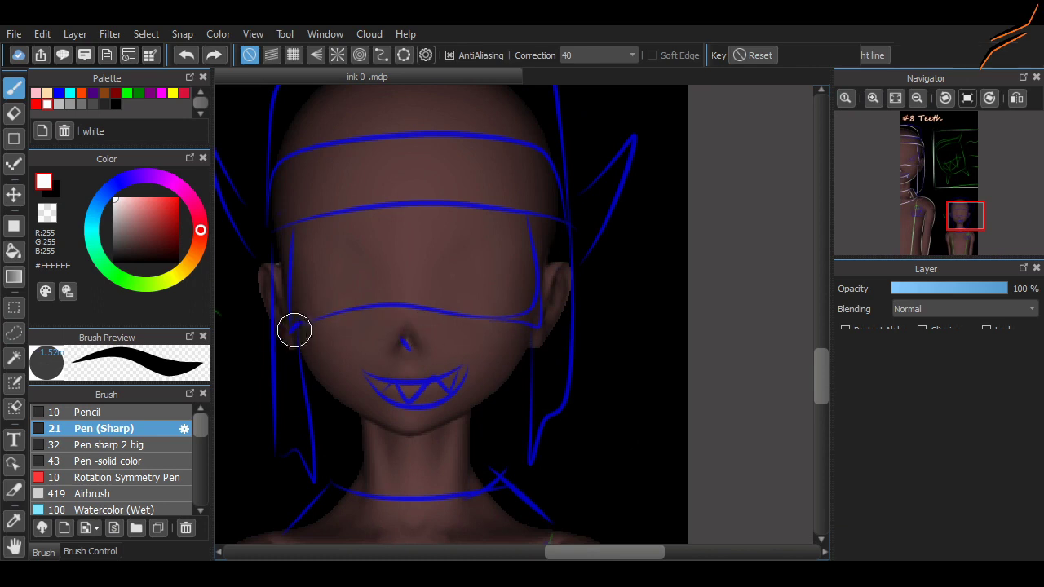
{"action": "left_click_drag", "start_coordinate": [297, 345], "coordinate": [547, 341]}
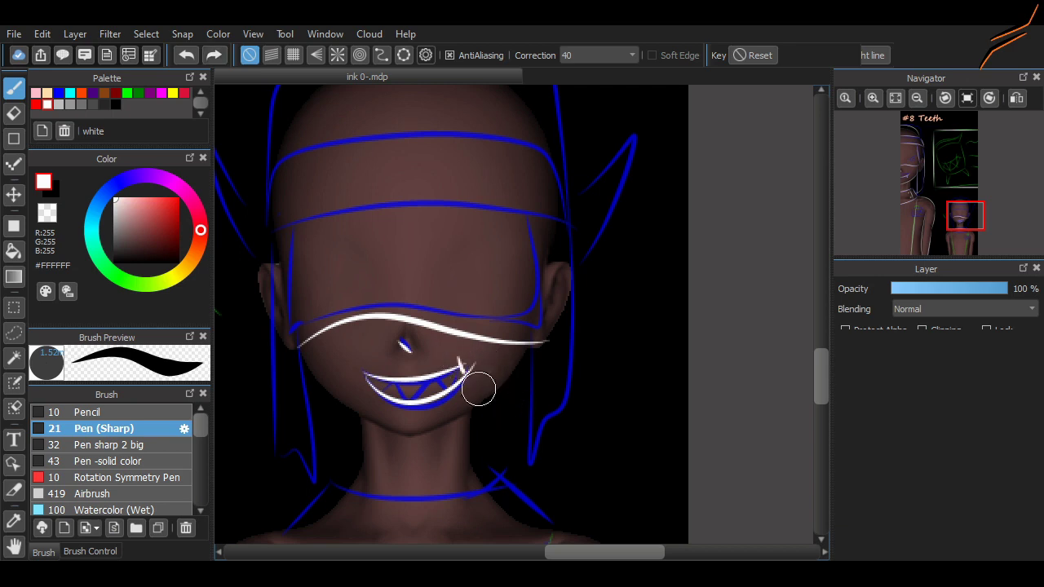
{"action": "scroll", "coordinate": [299, 396], "scroll_direction": "up", "scroll_amount": 2}
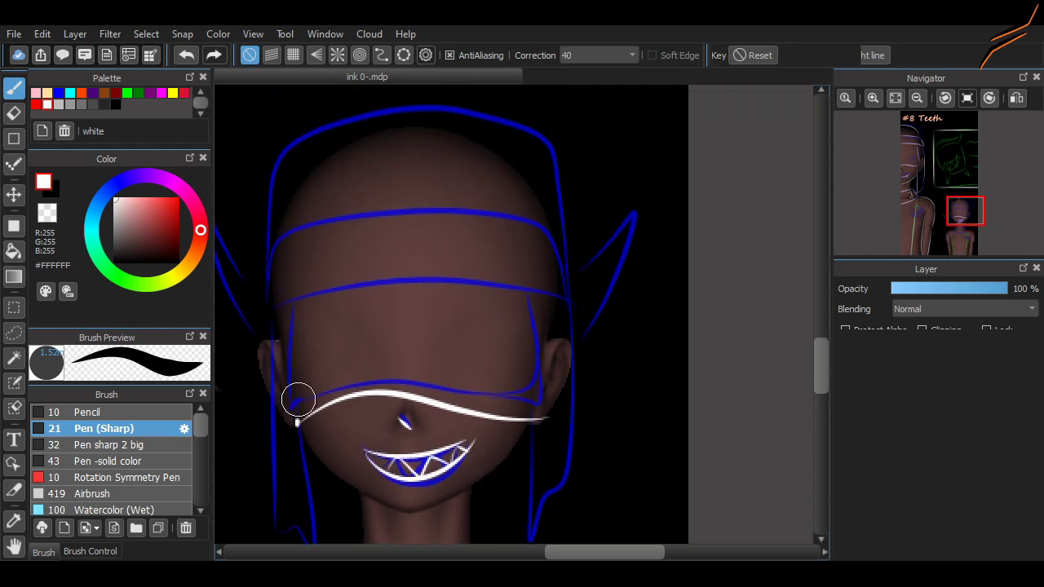
Step: Ink the lower edge of the small figure's headband in white as one shallow arc across the forehead
{"action": "mouse_move", "coordinate": [277, 310]}
{"action": "left_mouse_down"}
{"action": "mouse_move", "coordinate": [574, 292]}
{"action": "mouse_move", "coordinate": [474, 300]}
{"action": "left_mouse_up"}
{"action": "key", "text": "ctrl+z"}
{"action": "key", "text": "ctrl+z"}
{"action": "left_click_drag", "start_coordinate": [277, 310], "coordinate": [566, 298]}
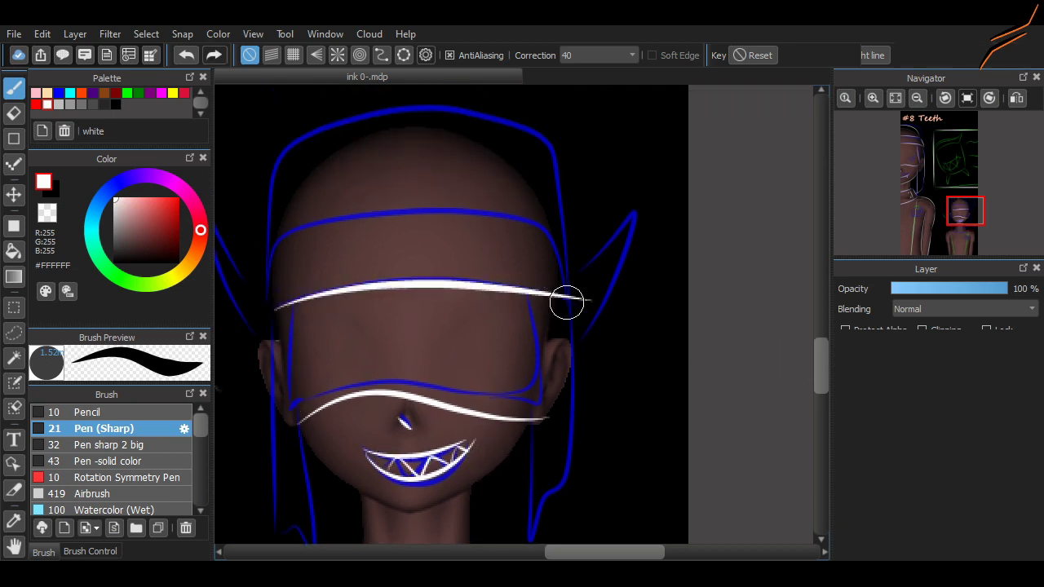
{"action": "key", "text": "ctrl+z"}
{"action": "mouse_move", "coordinate": [275, 310]}
{"action": "left_mouse_down"}
{"action": "mouse_move", "coordinate": [520, 287]}
{"action": "mouse_move", "coordinate": [575, 307]}
{"action": "mouse_move", "coordinate": [350, 289]}
{"action": "mouse_move", "coordinate": [578, 308]}
{"action": "left_mouse_up"}
{"action": "key", "text": "ctrl+z"}
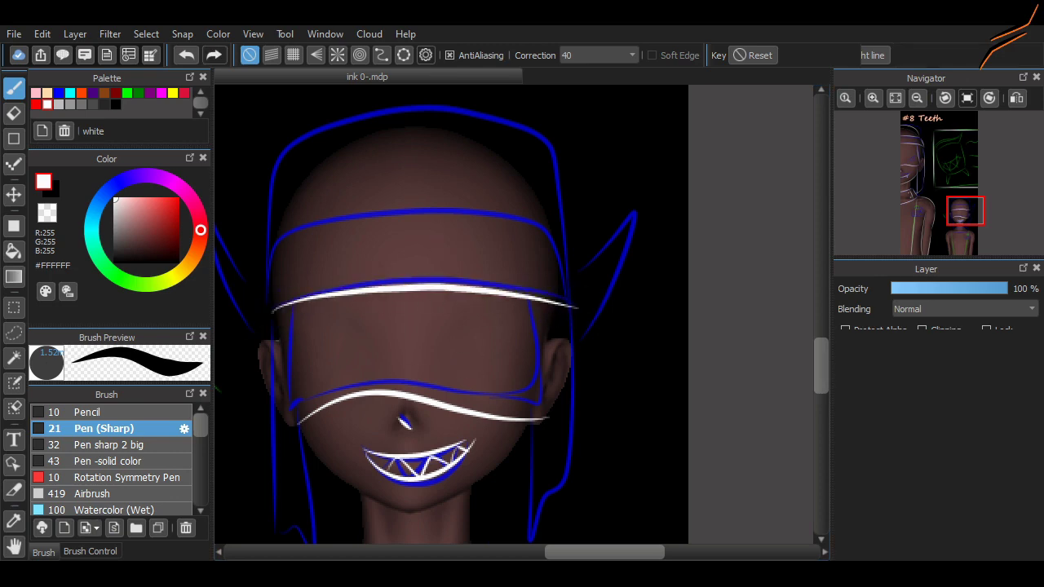
{"action": "scroll", "coordinate": [241, 357], "scroll_direction": "up", "scroll_amount": 2}
{"action": "scroll", "coordinate": [280, 408], "scroll_direction": "up", "scroll_amount": 3}
{"action": "mouse_move", "coordinate": [280, 408]}
{"action": "left_mouse_down"}
{"action": "mouse_move", "coordinate": [629, 128]}
{"action": "mouse_move", "coordinate": [743, 392]}
{"action": "left_mouse_up"}
{"action": "key", "text": "ctrl+z"}
{"action": "mouse_move", "coordinate": [294, 401]}
{"action": "left_mouse_down"}
{"action": "mouse_move", "coordinate": [712, 147]}
{"action": "mouse_move", "coordinate": [744, 400]}
{"action": "left_mouse_up"}
Step: Ink the headband's upper edge and short sides on the small figure, plus the rounded cap crown above it
{"action": "mouse_move", "coordinate": [285, 302]}
{"action": "left_mouse_down"}
{"action": "mouse_move", "coordinate": [426, 279]}
{"action": "mouse_move", "coordinate": [731, 285]}
{"action": "left_mouse_up"}
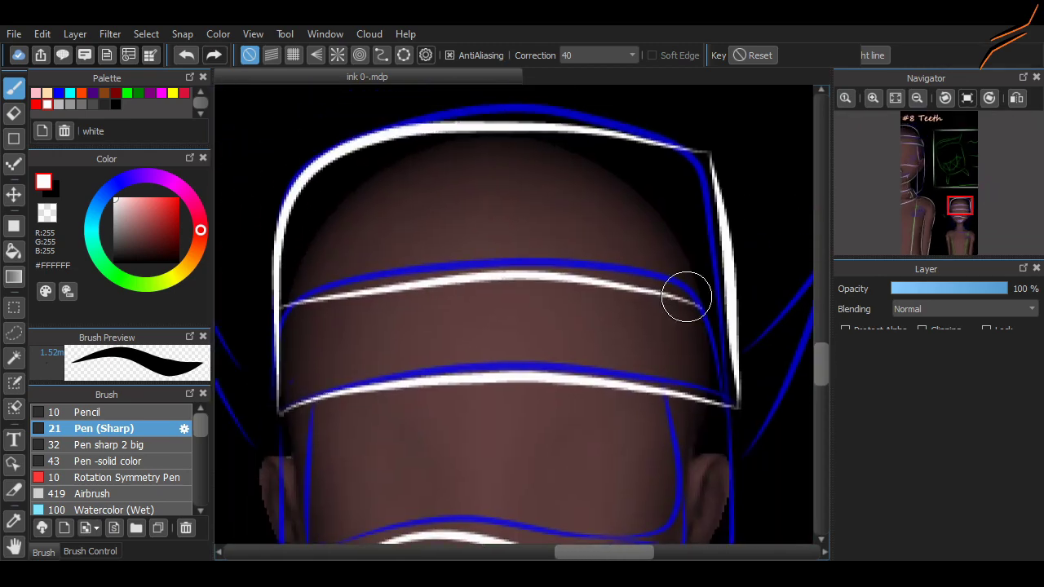
{"action": "key", "text": "ctrl+z"}
{"action": "key", "text": "ctrl+z"}
{"action": "mouse_move", "coordinate": [278, 415]}
{"action": "left_mouse_down"}
{"action": "mouse_move", "coordinate": [280, 340]}
{"action": "mouse_move", "coordinate": [279, 356]}
{"action": "mouse_move", "coordinate": [659, 278]}
{"action": "mouse_move", "coordinate": [738, 377]}
{"action": "mouse_move", "coordinate": [739, 406]}
{"action": "mouse_move", "coordinate": [721, 292]}
{"action": "left_mouse_up"}
{"action": "key", "text": "ctrl+z"}
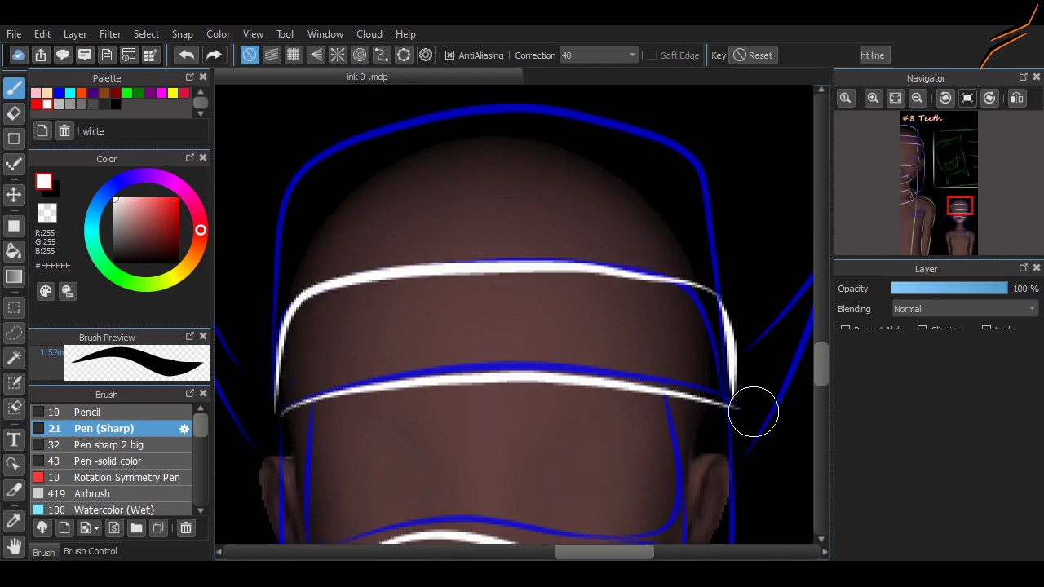
{"action": "key", "text": "ctrl+z"}
{"action": "key", "text": "ctrl+z"}
{"action": "mouse_move", "coordinate": [277, 420]}
{"action": "left_mouse_down"}
{"action": "mouse_move", "coordinate": [338, 283]}
{"action": "mouse_move", "coordinate": [446, 272]}
{"action": "mouse_move", "coordinate": [330, 283]}
{"action": "mouse_move", "coordinate": [276, 308]}
{"action": "mouse_move", "coordinate": [538, 268]}
{"action": "mouse_move", "coordinate": [729, 329]}
{"action": "mouse_move", "coordinate": [746, 405]}
{"action": "left_mouse_up"}
{"action": "key", "text": "ctrl+z"}
{"action": "key", "text": "ctrl+z"}
{"action": "key", "text": "ctrl+z"}
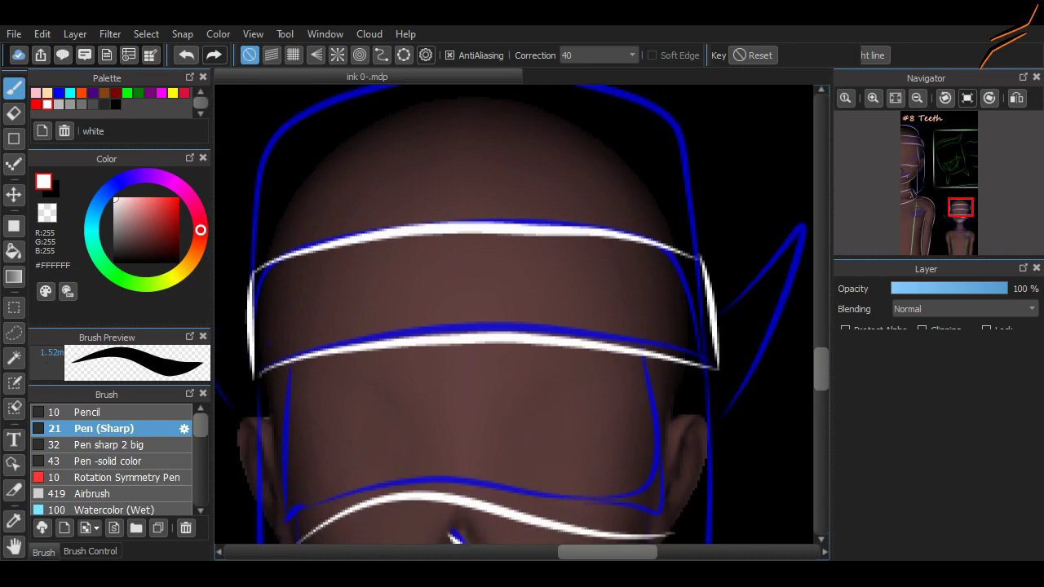
{"action": "mouse_move", "coordinate": [257, 318]}
{"action": "left_mouse_down"}
{"action": "mouse_move", "coordinate": [453, 144]}
{"action": "mouse_move", "coordinate": [539, 124]}
{"action": "mouse_move", "coordinate": [690, 311]}
{"action": "mouse_move", "coordinate": [695, 277]}
{"action": "left_mouse_up"}
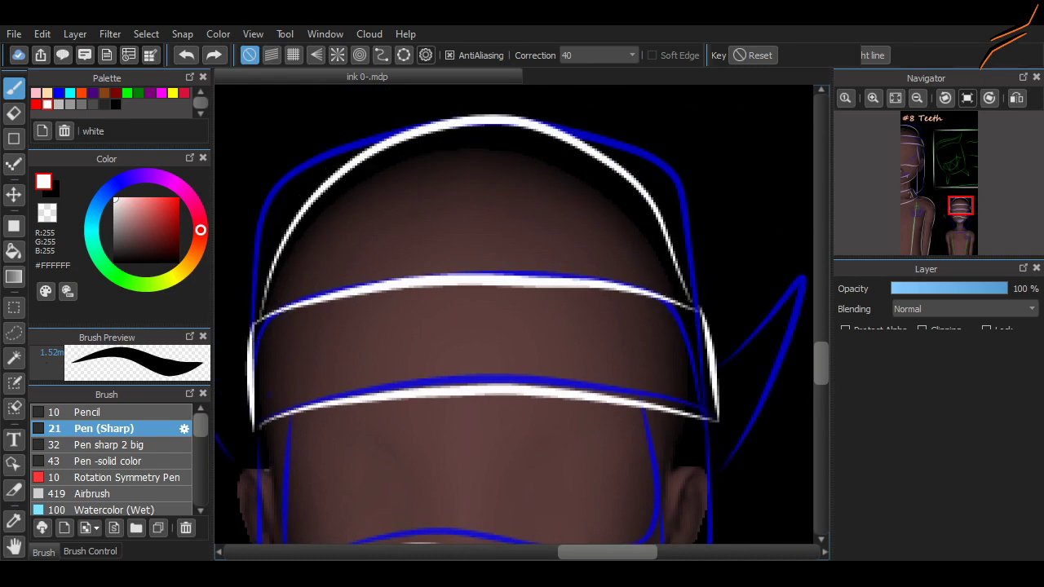
Step: Ink the two sides of the small figure's visor in white, from the headband down to the wavy lower edge
{"action": "scroll", "coordinate": [522, 314], "scroll_direction": "down", "scroll_amount": 5}
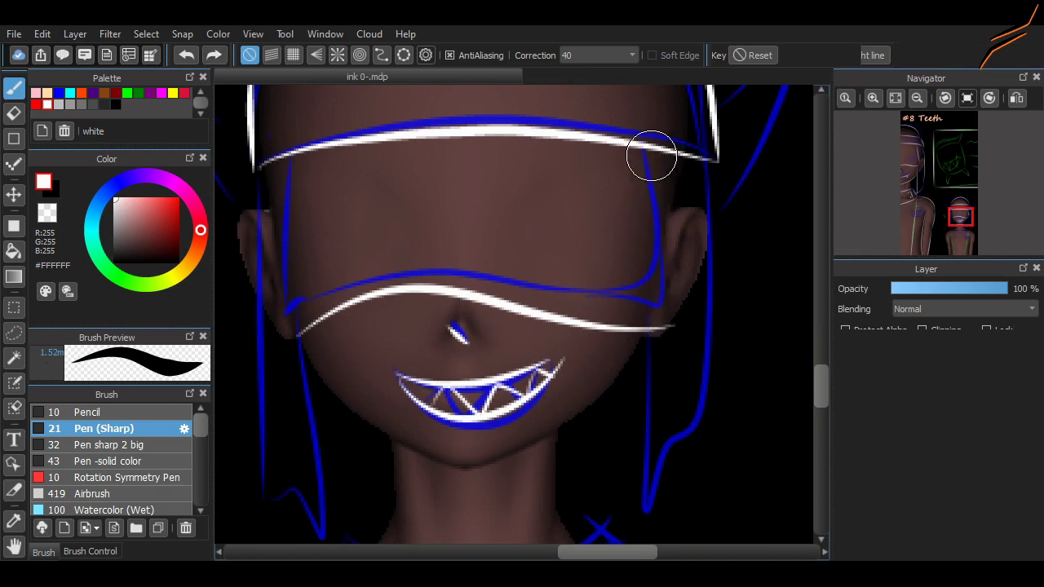
{"action": "left_click_drag", "start_coordinate": [652, 155], "coordinate": [669, 321]}
{"action": "left_click_drag", "start_coordinate": [296, 340], "coordinate": [292, 156]}
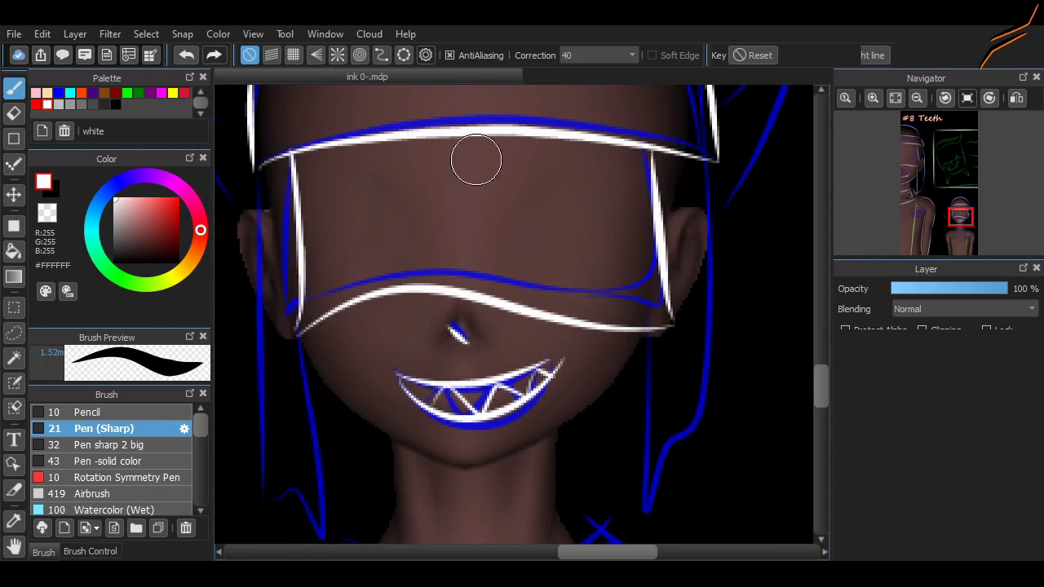
{"action": "left_click_drag", "start_coordinate": [476, 159], "coordinate": [455, 198]}
{"action": "key", "text": "ctrl+z"}
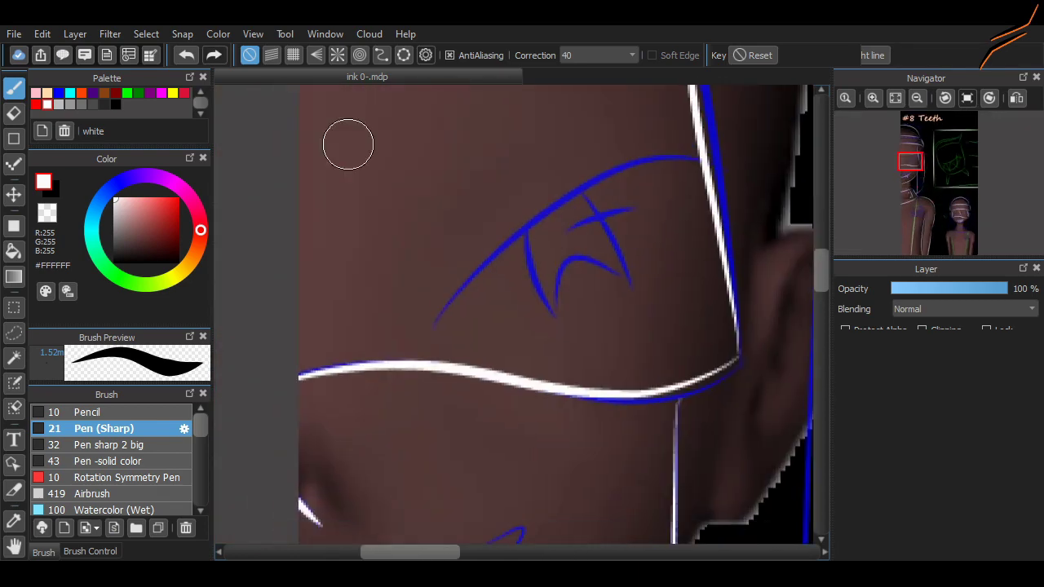
Step: Ink a diagonal line on each figure's visor and the two curved upper eye lines on the large figure's visor
{"action": "left_click_drag", "start_coordinate": [368, 154], "coordinate": [443, 305]}
{"action": "mouse_move", "coordinate": [280, 317]}
{"action": "left_mouse_down"}
{"action": "mouse_move", "coordinate": [368, 214]}
{"action": "mouse_move", "coordinate": [522, 165]}
{"action": "left_mouse_up"}
{"action": "left_click_drag", "start_coordinate": [333, 202], "coordinate": [514, 156]}
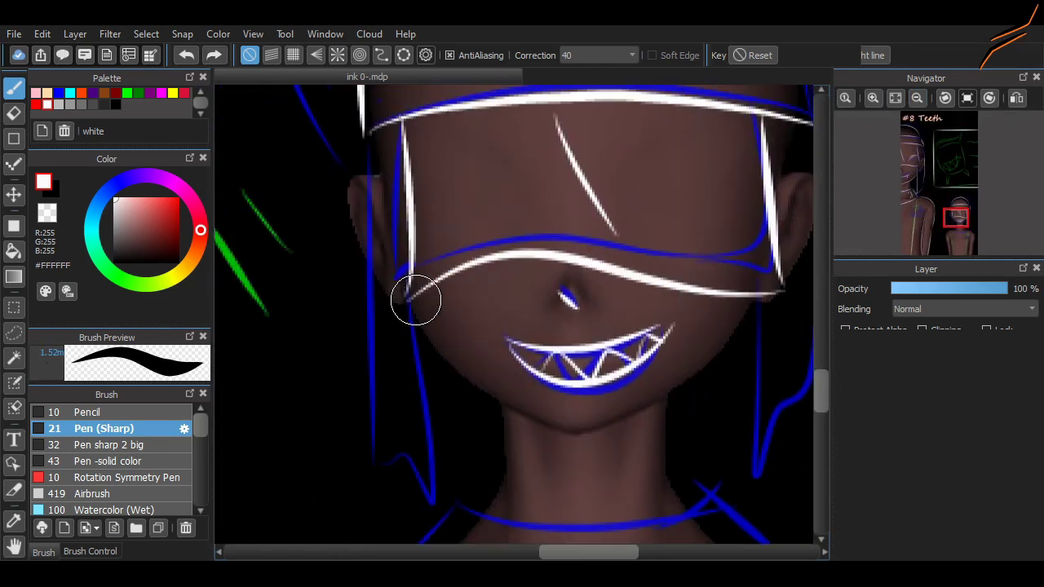
{"action": "left_click_drag", "start_coordinate": [415, 296], "coordinate": [389, 443]}
{"action": "key", "text": "ctrl+z"}
{"action": "mouse_move", "coordinate": [364, 148]}
{"action": "left_mouse_down"}
{"action": "mouse_move", "coordinate": [443, 506]}
{"action": "mouse_move", "coordinate": [408, 304]}
{"action": "left_mouse_up"}
{"action": "key", "text": "ctrl+z"}
{"action": "scroll", "coordinate": [359, 332], "scroll_direction": "right", "scroll_amount": 2}
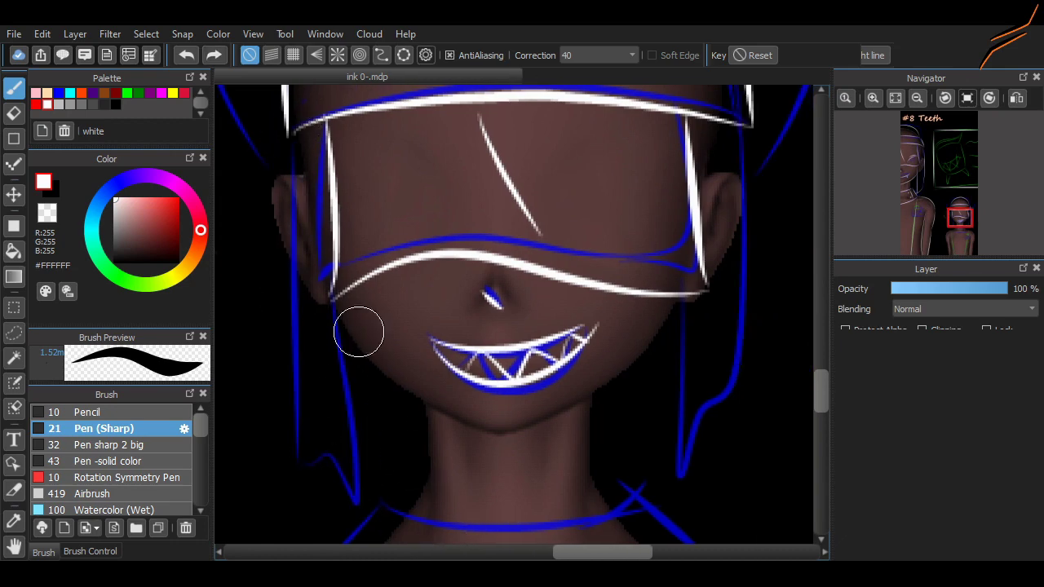
Step: Ink the small figure's two long cap flaps in white, hanging from the headband down both sides of the face
{"action": "mouse_move", "coordinate": [332, 311]}
{"action": "left_mouse_down"}
{"action": "mouse_move", "coordinate": [341, 470]}
{"action": "mouse_move", "coordinate": [321, 460]}
{"action": "mouse_move", "coordinate": [296, 381]}
{"action": "mouse_move", "coordinate": [300, 414]}
{"action": "mouse_move", "coordinate": [287, 136]}
{"action": "mouse_move", "coordinate": [296, 449]}
{"action": "left_mouse_up"}
{"action": "key", "text": "ctrl+z"}
{"action": "key", "text": "ctrl+z"}
{"action": "left_click_drag", "start_coordinate": [294, 203], "coordinate": [291, 135]}
{"action": "scroll", "coordinate": [503, 534], "scroll_direction": "right", "scroll_amount": 3}
{"action": "mouse_move", "coordinate": [558, 302]}
{"action": "left_mouse_down"}
{"action": "mouse_move", "coordinate": [576, 483]}
{"action": "mouse_move", "coordinate": [629, 302]}
{"action": "mouse_move", "coordinate": [634, 144]}
{"action": "left_mouse_up"}
{"action": "key", "text": "ctrl+z"}
{"action": "scroll", "coordinate": [800, 238], "scroll_direction": "up", "scroll_amount": 3}
{"action": "scroll", "coordinate": [571, 408], "scroll_direction": "down", "scroll_amount": 3}
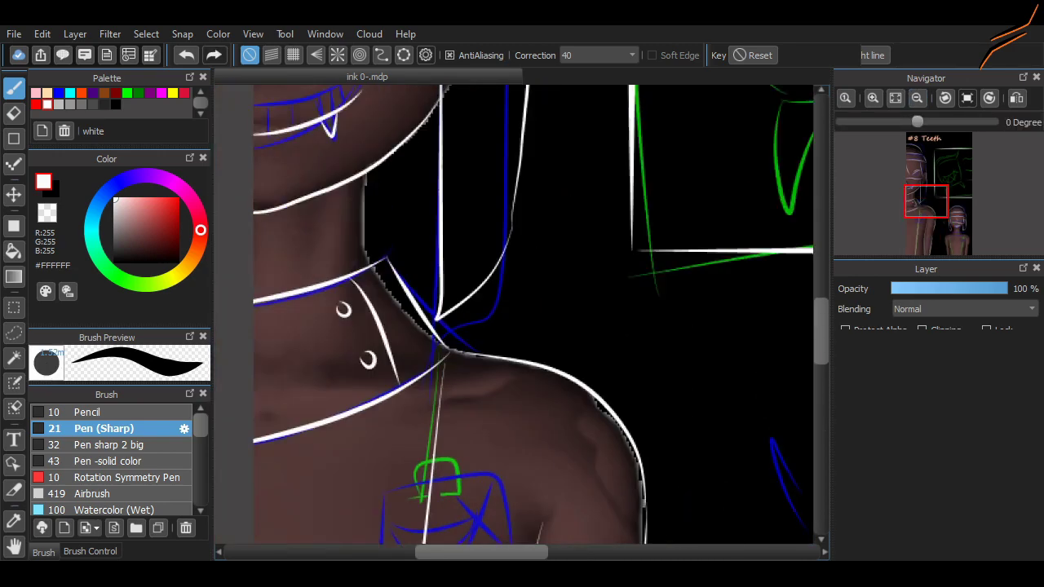
{"action": "scroll", "coordinate": [387, 537], "scroll_direction": "down", "scroll_amount": 3}
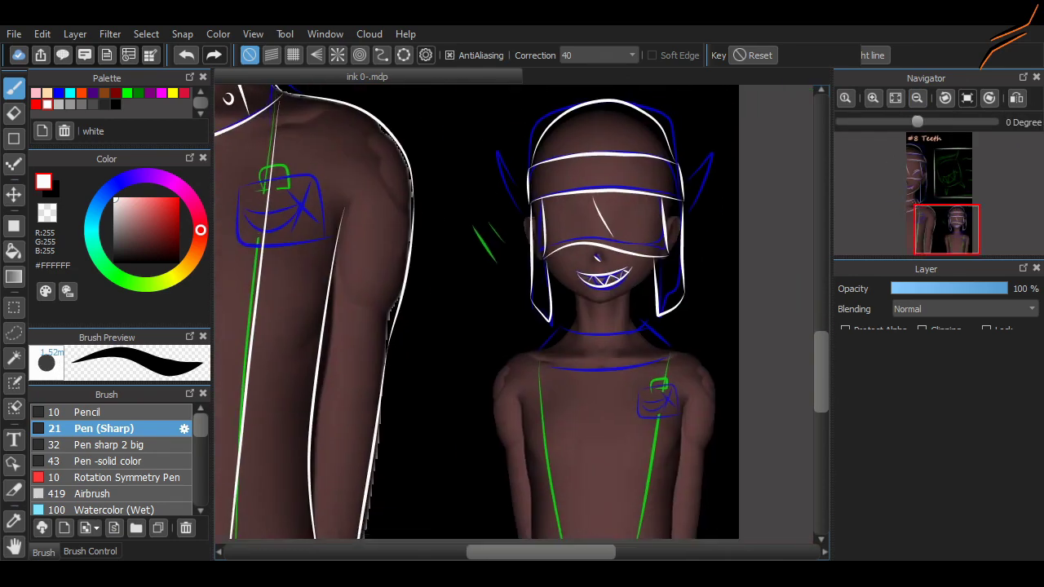
Step: Ink the two pointed ear shapes in white on both sides of the small figure's head
{"action": "scroll", "coordinate": [681, 304], "scroll_direction": "up", "scroll_amount": 3}
{"action": "left_click_drag", "start_coordinate": [680, 303], "coordinate": [699, 357]}
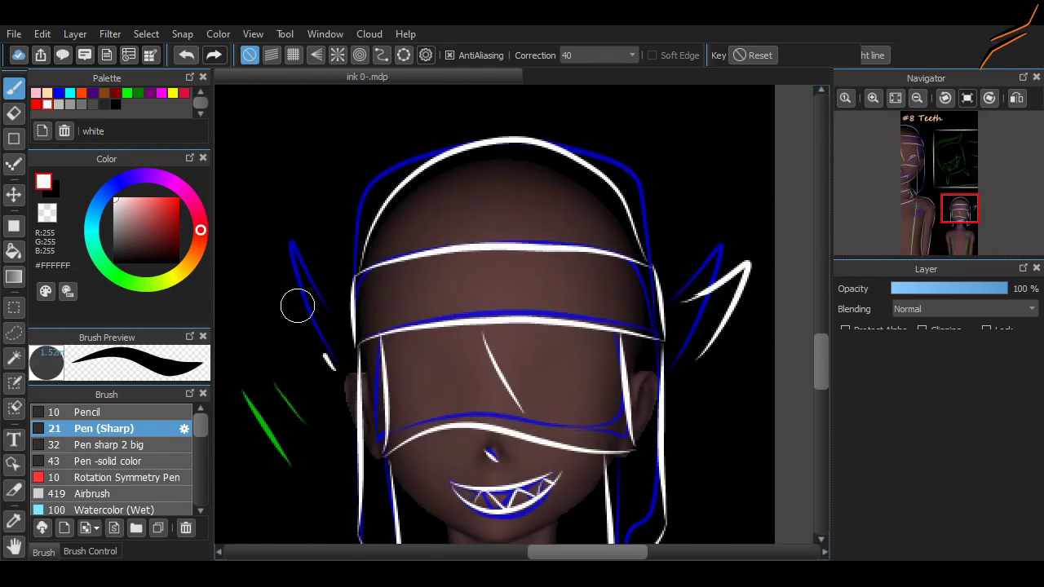
{"action": "left_click_drag", "start_coordinate": [327, 391], "coordinate": [331, 338]}
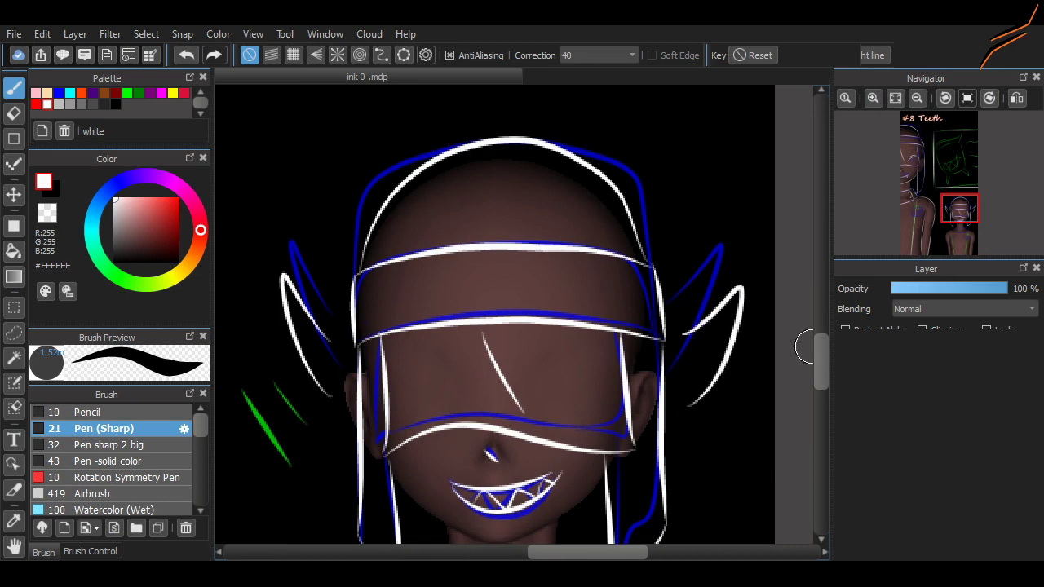
Step: Ink the small figure's collar in white with upper and lower edges, slanted sides, a flap line and two button dots
{"action": "scroll", "coordinate": [756, 381], "scroll_direction": "down", "scroll_amount": 5}
{"action": "scroll", "coordinate": [381, 298], "scroll_direction": "up", "scroll_amount": 2}
{"action": "left_click_drag", "start_coordinate": [374, 309], "coordinate": [625, 299]}
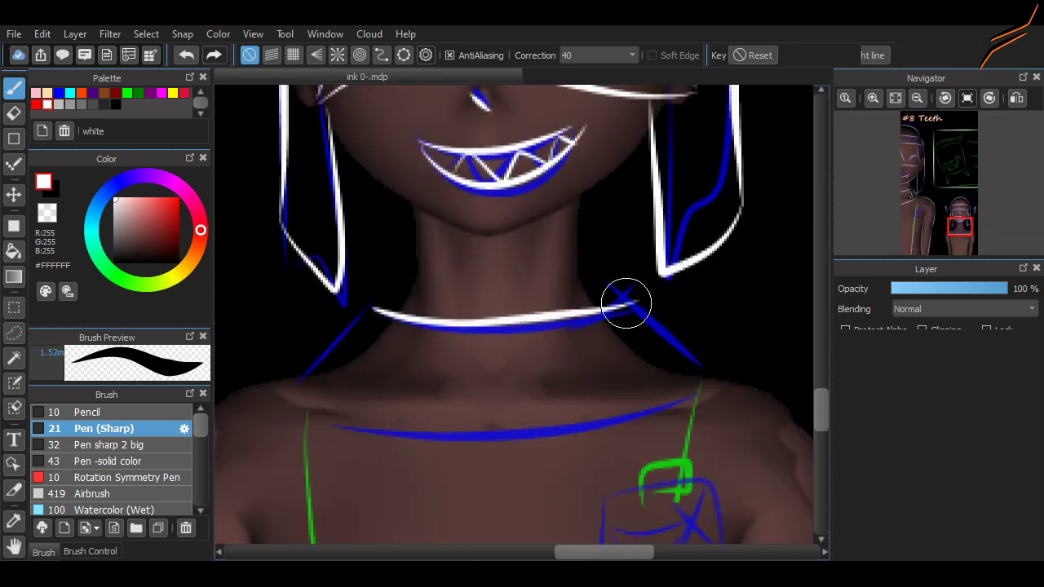
{"action": "key", "text": "ctrl+z"}
{"action": "mouse_move", "coordinate": [372, 308]}
{"action": "left_mouse_down"}
{"action": "mouse_move", "coordinate": [631, 300]}
{"action": "mouse_move", "coordinate": [304, 379]}
{"action": "mouse_move", "coordinate": [711, 366]}
{"action": "mouse_move", "coordinate": [630, 300]}
{"action": "left_mouse_up"}
{"action": "left_click", "coordinate": [593, 377]}
{"action": "scroll", "coordinate": [783, 270], "scroll_direction": "down", "scroll_amount": 4}
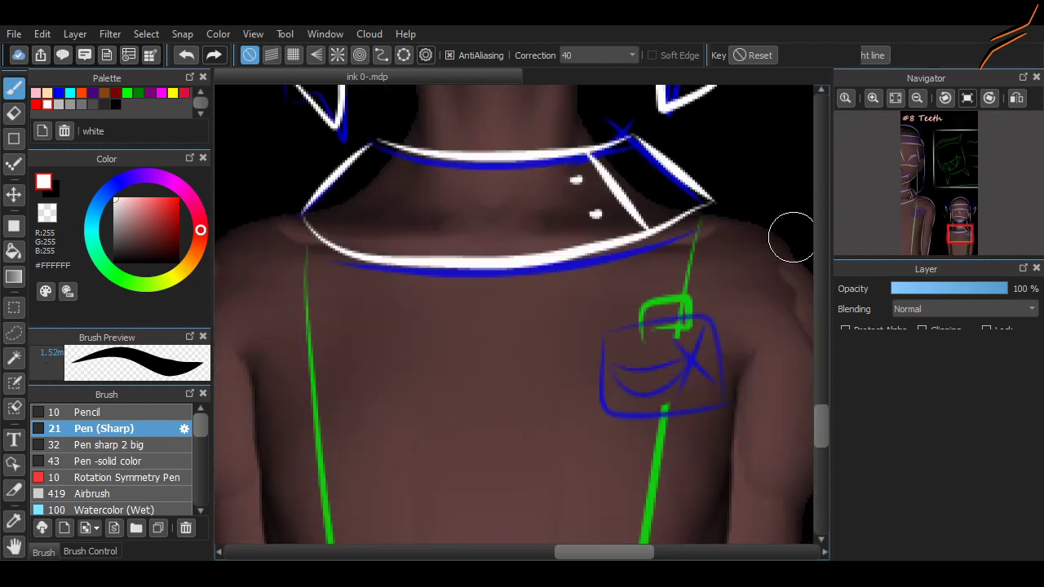
Step: Ink the small figure's two long strap lines in white from the collar to the canvas's lower edge
{"action": "scroll", "coordinate": [527, 393], "scroll_direction": "down", "scroll_amount": 2}
{"action": "scroll", "coordinate": [558, 199], "scroll_direction": "down", "scroll_amount": 3}
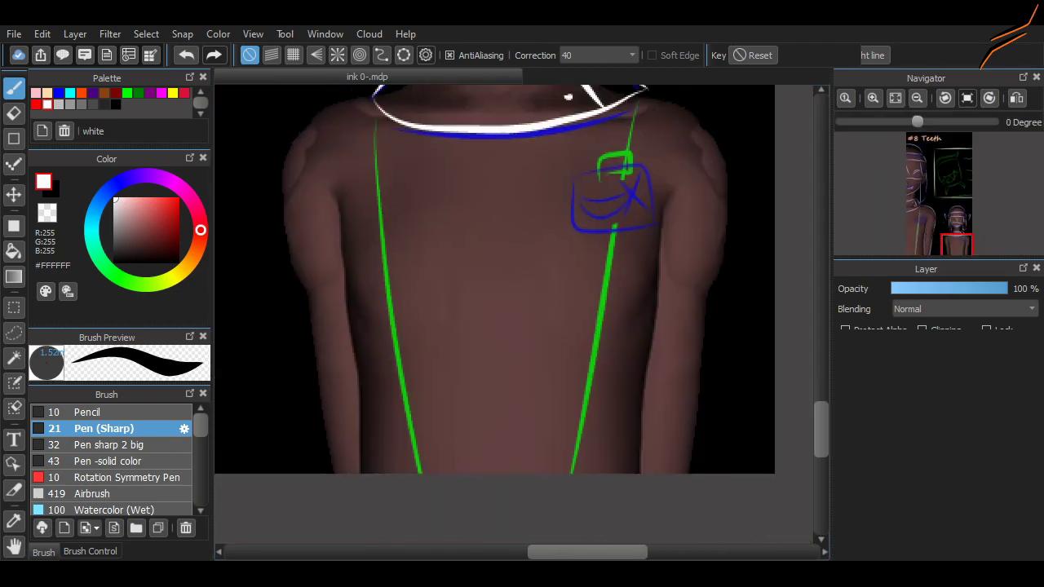
{"action": "left_click_drag", "start_coordinate": [608, 274], "coordinate": [548, 439]}
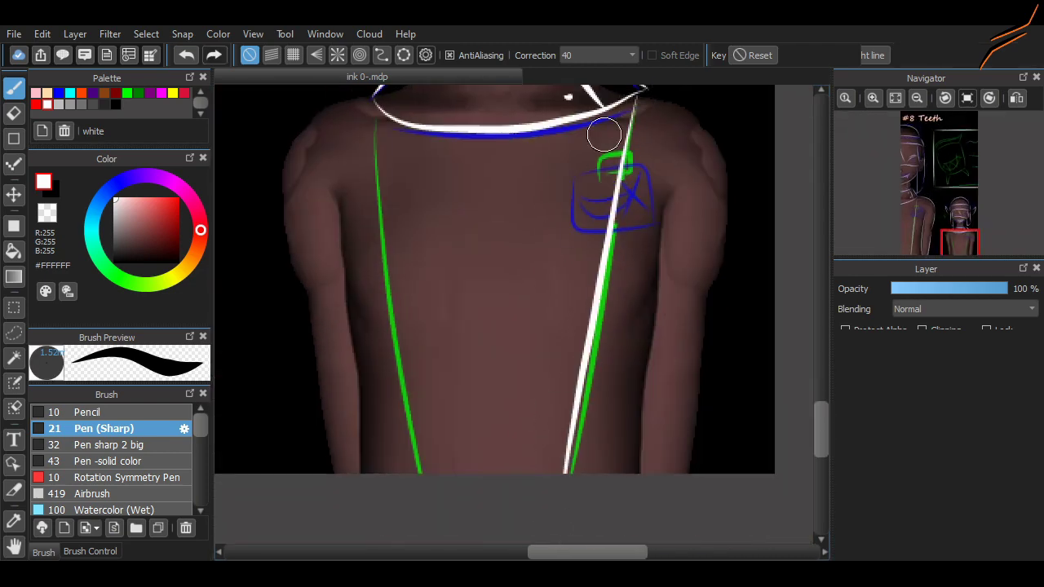
{"action": "key", "text": "ctrl+z"}
{"action": "left_click_drag", "start_coordinate": [635, 100], "coordinate": [584, 473]}
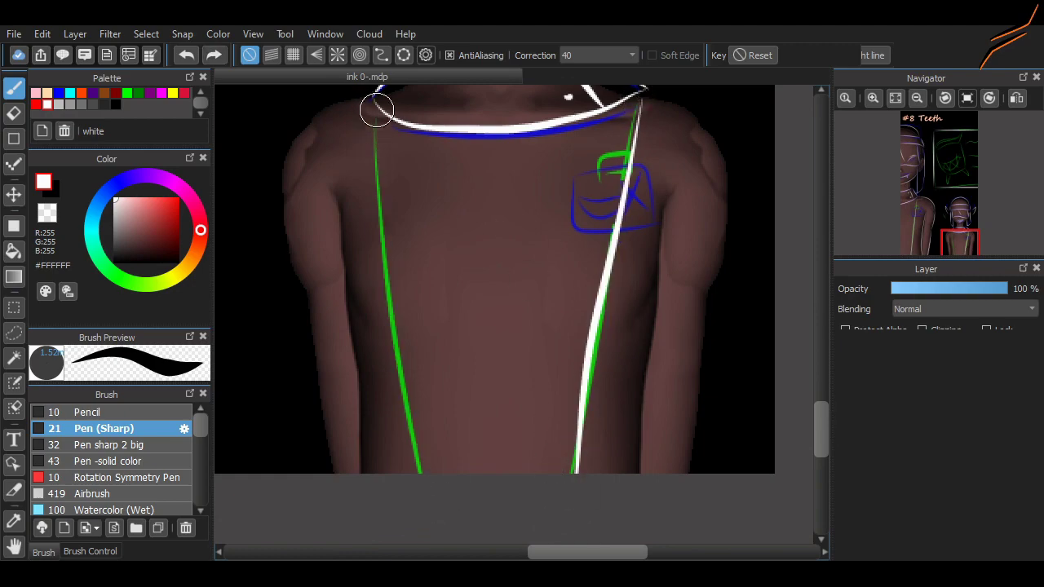
{"action": "left_click_drag", "start_coordinate": [373, 105], "coordinate": [429, 490]}
Step: Ink the inner line of both of the small figure's arms in white, from the armpits to the canvas's lower edge
{"action": "scroll", "coordinate": [491, 486], "scroll_direction": "up", "scroll_amount": 3}
{"action": "scroll", "coordinate": [491, 487], "scroll_direction": "up", "scroll_amount": 3}
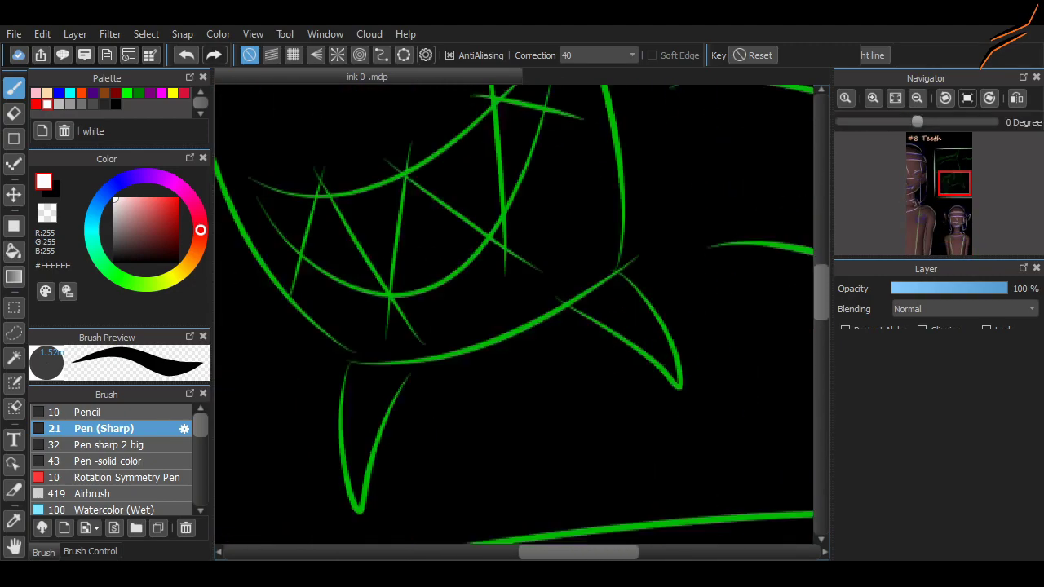
{"action": "scroll", "coordinate": [492, 486], "scroll_direction": "down", "scroll_amount": 3}
{"action": "scroll", "coordinate": [491, 486], "scroll_direction": "up", "scroll_amount": 2}
{"action": "scroll", "coordinate": [514, 315], "scroll_direction": "down", "scroll_amount": 1}
{"action": "mouse_move", "coordinate": [613, 456]}
{"action": "left_mouse_down"}
{"action": "mouse_move", "coordinate": [637, 199]}
{"action": "mouse_move", "coordinate": [601, 485]}
{"action": "left_mouse_up"}
{"action": "key", "text": "ctrl+z"}
{"action": "key", "text": "ctrl+z"}
{"action": "left_click_drag", "start_coordinate": [318, 199], "coordinate": [352, 511]}
{"action": "key", "text": "ctrl+z"}
{"action": "left_click_drag", "start_coordinate": [646, 181], "coordinate": [615, 489]}
Step: Ink the shoulder and outer arm contour on the right side of the small figure in white, from collar to canvas edge
{"action": "scroll", "coordinate": [805, 416], "scroll_direction": "down", "scroll_amount": 1}
{"action": "mouse_move", "coordinate": [571, 92]}
{"action": "left_mouse_down"}
{"action": "mouse_move", "coordinate": [662, 221]}
{"action": "mouse_move", "coordinate": [649, 462]}
{"action": "left_mouse_up"}
{"action": "scroll", "coordinate": [681, 218], "scroll_direction": "up", "scroll_amount": 1}
{"action": "key", "text": "ctrl+z"}
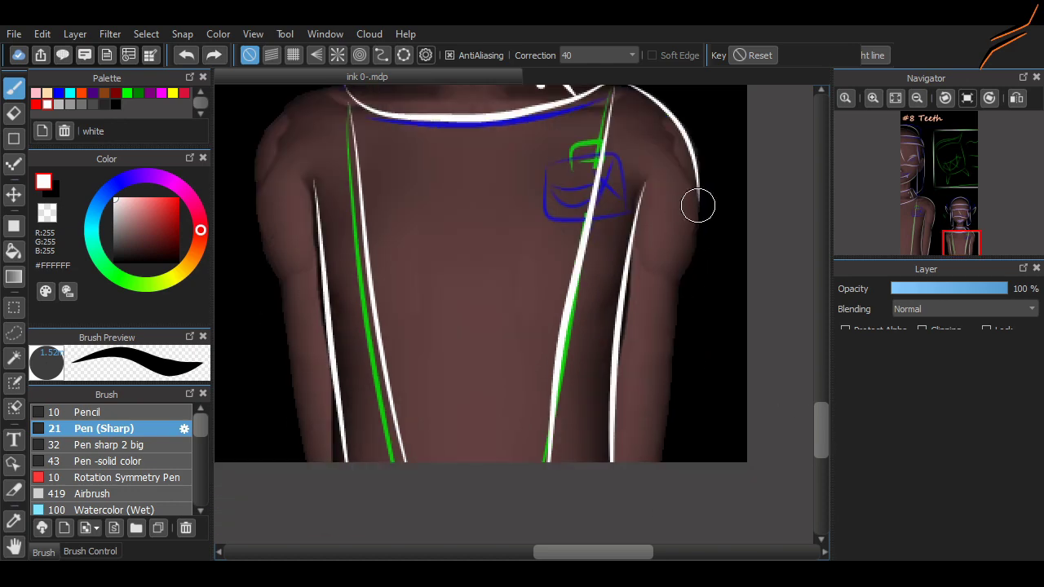
{"action": "key", "text": "ctrl+z"}
{"action": "left_click_drag", "start_coordinate": [694, 205], "coordinate": [649, 461]}
{"action": "key", "text": "ctrl+z"}
{"action": "left_click_drag", "start_coordinate": [699, 197], "coordinate": [649, 462]}
Step: Ink the shoulder and outer arm contour on the left side of the small figure in white, starting at the collar
{"action": "scroll", "coordinate": [800, 392], "scroll_direction": "up", "scroll_amount": 2}
{"action": "mouse_move", "coordinate": [343, 145]}
{"action": "left_mouse_down"}
{"action": "mouse_move", "coordinate": [298, 167]}
{"action": "mouse_move", "coordinate": [287, 384]}
{"action": "left_mouse_up"}
{"action": "key", "text": "ctrl+z"}
{"action": "key", "text": "ctrl+z"}
{"action": "left_click_drag", "start_coordinate": [345, 145], "coordinate": [285, 521]}
{"action": "scroll", "coordinate": [805, 409], "scroll_direction": "down", "scroll_amount": 1}
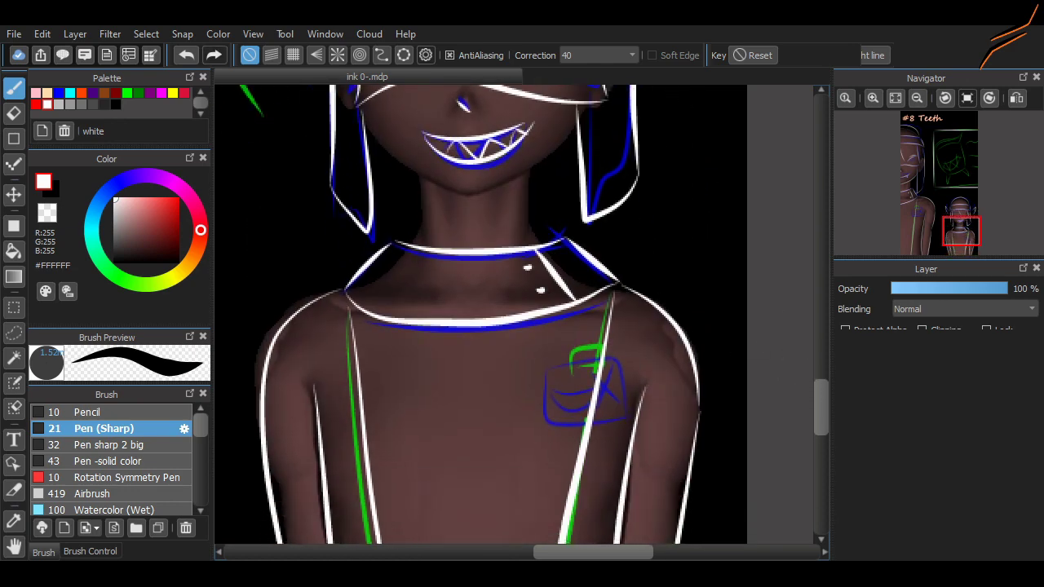
Step: Ink the curved upper edge of the framed grinning head's face in white along the green guide
{"action": "scroll", "coordinate": [539, 282], "scroll_direction": "up", "scroll_amount": 2}
{"action": "scroll", "coordinate": [754, 284], "scroll_direction": "up", "scroll_amount": 1}
{"action": "scroll", "coordinate": [755, 285], "scroll_direction": "down", "scroll_amount": 2}
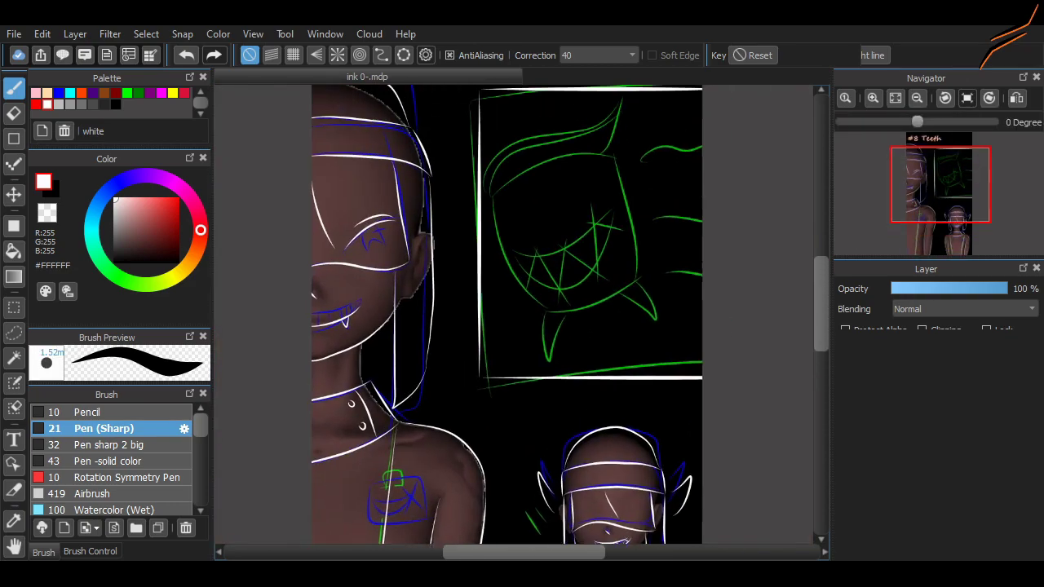
{"action": "scroll", "coordinate": [653, 277], "scroll_direction": "up", "scroll_amount": 3}
{"action": "mouse_move", "coordinate": [345, 332]}
{"action": "left_mouse_down"}
{"action": "mouse_move", "coordinate": [534, 280]}
{"action": "mouse_move", "coordinate": [606, 250]}
{"action": "mouse_move", "coordinate": [582, 231]}
{"action": "mouse_move", "coordinate": [616, 222]}
{"action": "left_mouse_up"}
{"action": "key", "text": "ctrl+z"}
{"action": "key", "text": "ctrl+z"}
{"action": "scroll", "coordinate": [783, 287], "scroll_direction": "down", "scroll_amount": 5}
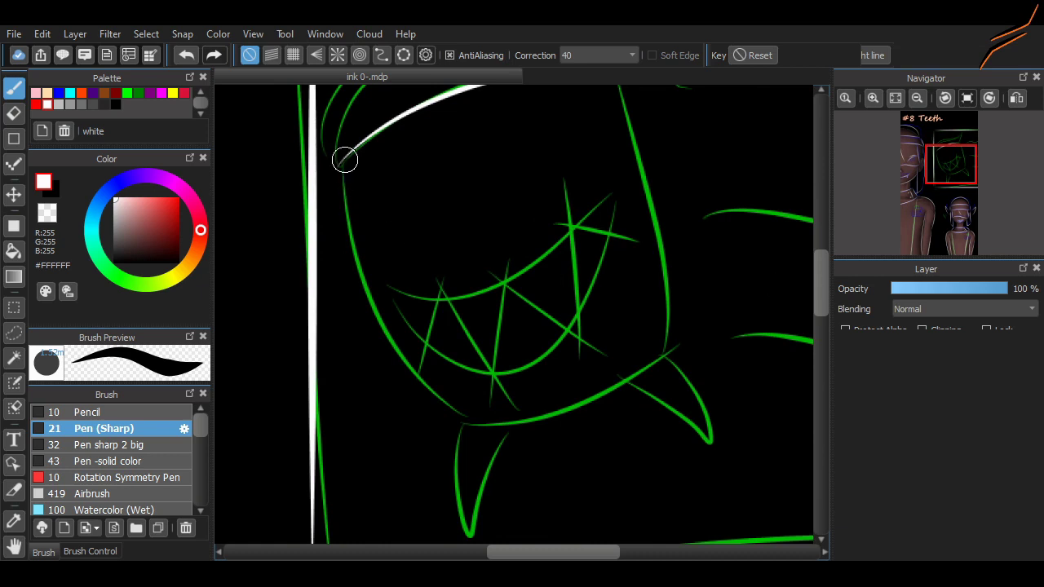
Step: Ink the framed head's left cheek contour and the pointed tip below it in white along the green guide
{"action": "left_click_drag", "start_coordinate": [344, 160], "coordinate": [412, 371]}
{"action": "key", "text": "ctrl+z"}
{"action": "left_click_drag", "start_coordinate": [449, 424], "coordinate": [469, 535]}
{"action": "key", "text": "ctrl+z"}
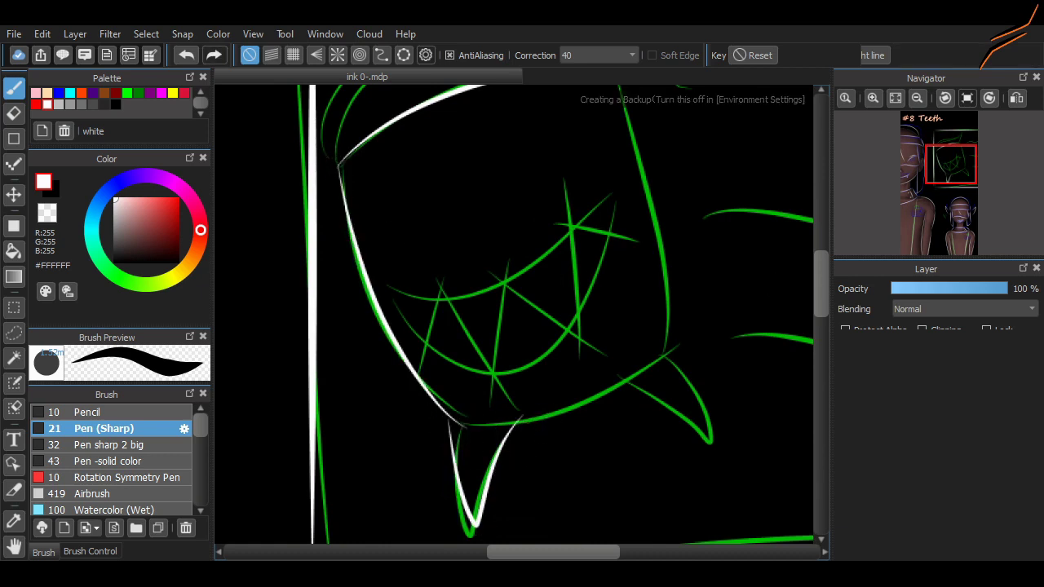
Step: Dim the green guide and ink the framed head's right contour, lower-right spike and arched lower edge in white
{"action": "left_click_drag", "start_coordinate": [649, 104], "coordinate": [527, 128]}
{"action": "left_click_drag", "start_coordinate": [1004, 289], "coordinate": [953, 289]}
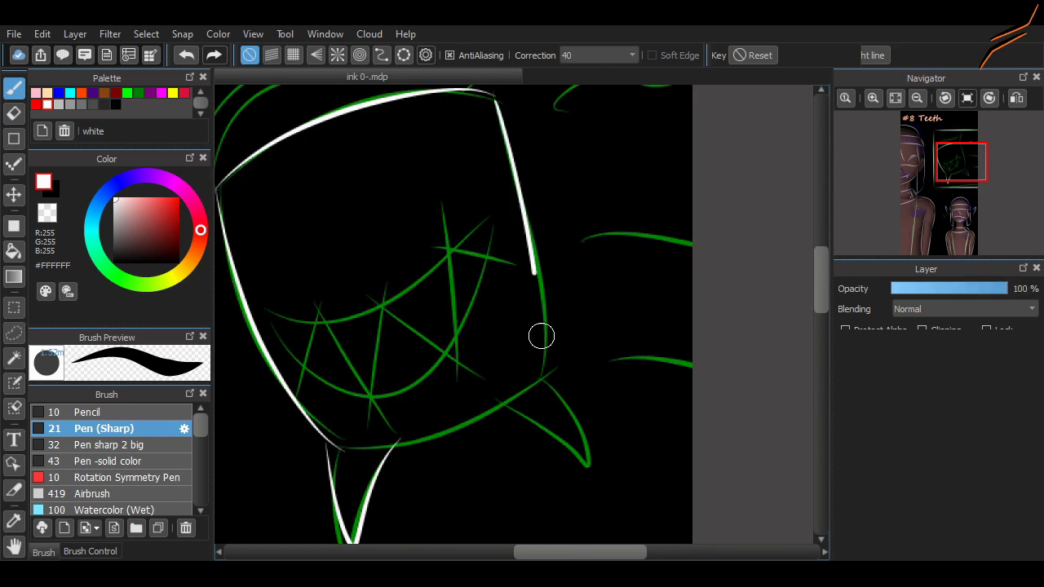
{"action": "key", "text": "ctrl+z"}
{"action": "mouse_move", "coordinate": [495, 96]}
{"action": "left_mouse_down"}
{"action": "mouse_move", "coordinate": [562, 391]}
{"action": "mouse_move", "coordinate": [507, 412]}
{"action": "left_mouse_up"}
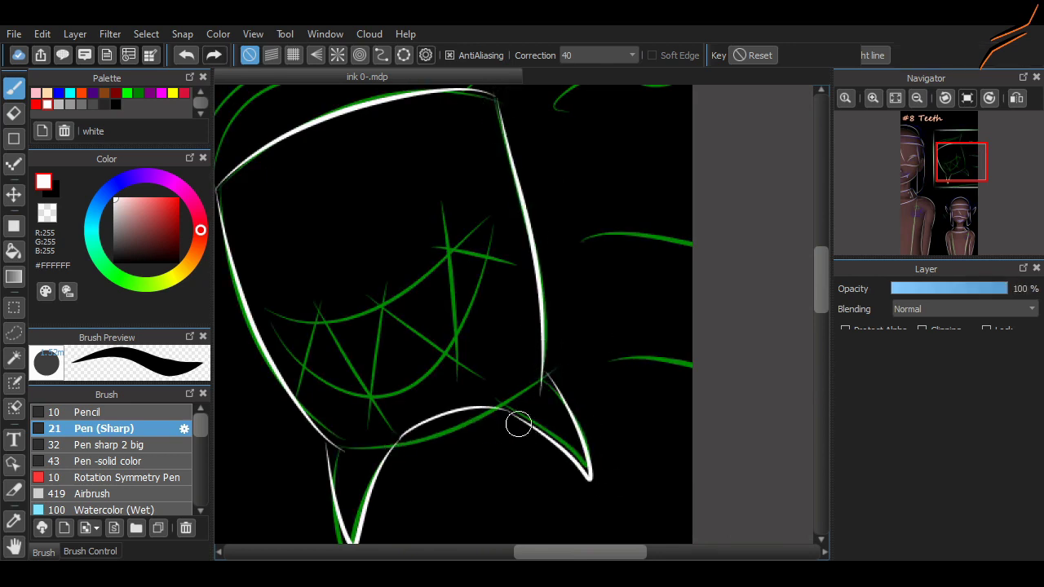
{"action": "key", "text": "ctrl+z"}
Step: Ink the framed head's crescent-shaped grin and the wavy lines to the right of the head in white
{"action": "left_click_drag", "start_coordinate": [487, 220], "coordinate": [268, 318]}
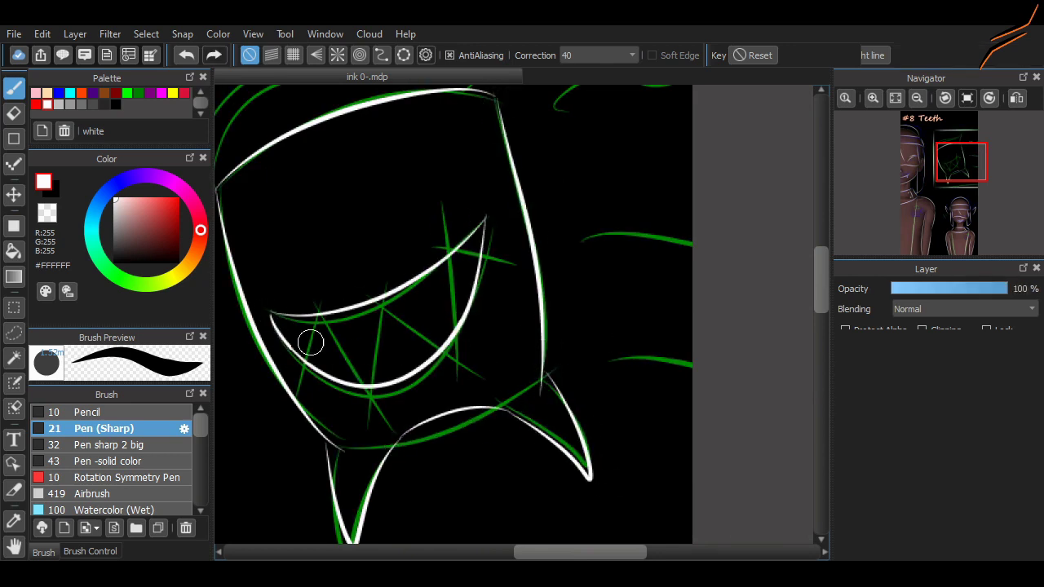
{"action": "scroll", "coordinate": [722, 347], "scroll_direction": "up", "scroll_amount": 3}
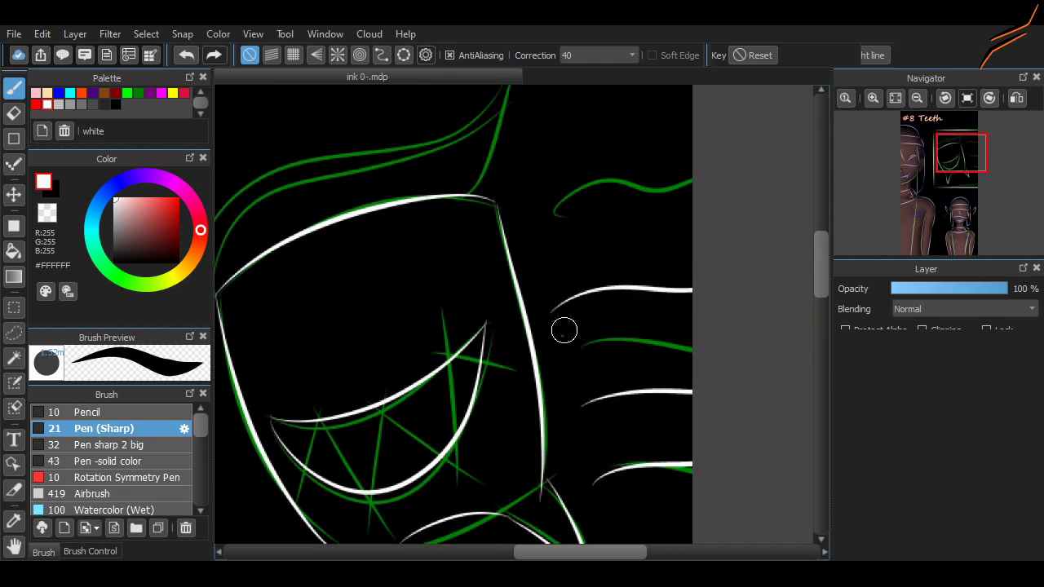
{"action": "scroll", "coordinate": [559, 215], "scroll_direction": "up", "scroll_amount": 3}
{"action": "scroll", "coordinate": [560, 215], "scroll_direction": "left", "scroll_amount": 3}
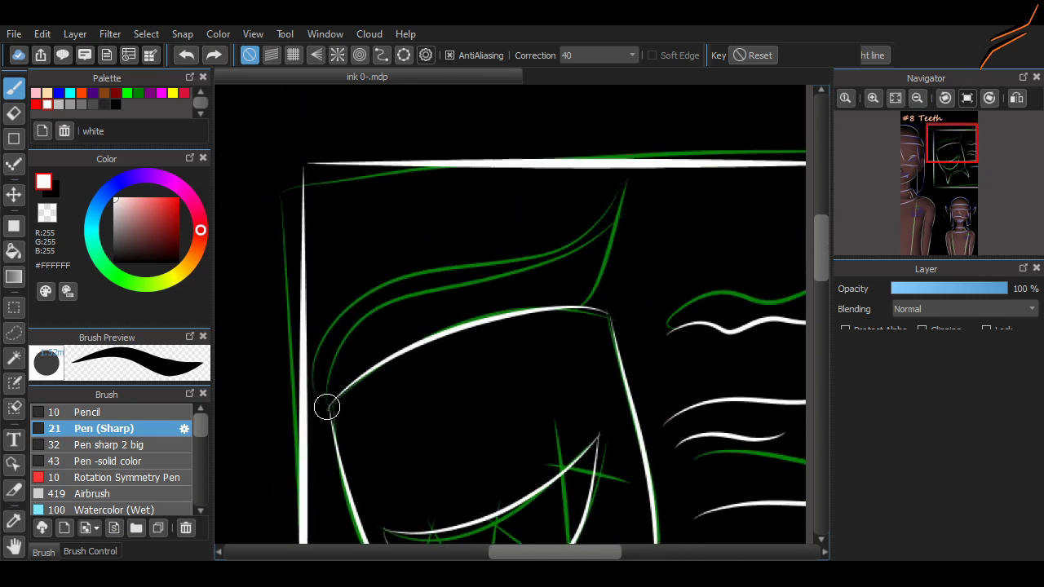
Step: Ink the swept-back hair lock above the framed face in white, from the left temple to its pointed tip
{"action": "left_click_drag", "start_coordinate": [327, 407], "coordinate": [624, 183]}
{"action": "key", "text": "ctrl+z"}
{"action": "key", "text": "ctrl+plus"}
{"action": "left_click_drag", "start_coordinate": [250, 419], "coordinate": [588, 220]}
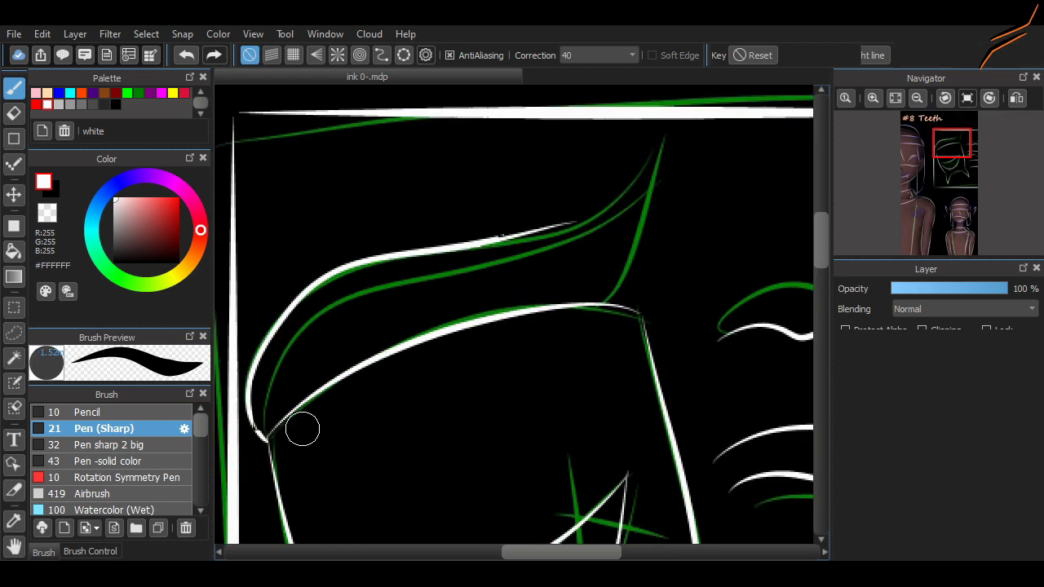
{"action": "key", "text": "ctrl+z"}
{"action": "left_click_drag", "start_coordinate": [301, 426], "coordinate": [543, 236]}
{"action": "key", "text": "ctrl+z"}
{"action": "mouse_move", "coordinate": [257, 444]}
{"action": "left_mouse_down"}
{"action": "mouse_move", "coordinate": [640, 200]}
{"action": "mouse_move", "coordinate": [711, 198]}
{"action": "left_mouse_up"}
{"action": "key", "text": "ctrl+z"}
{"action": "mouse_move", "coordinate": [640, 200]}
{"action": "left_mouse_down"}
{"action": "mouse_move", "coordinate": [727, 122]}
{"action": "mouse_move", "coordinate": [689, 249]}
{"action": "left_mouse_up"}
{"action": "key", "text": "ctrl+z"}
Step: Hide the blue and green guides and inspect the white line art on both figures and the framed head
{"action": "scroll", "coordinate": [796, 334], "scroll_direction": "down", "scroll_amount": 4}
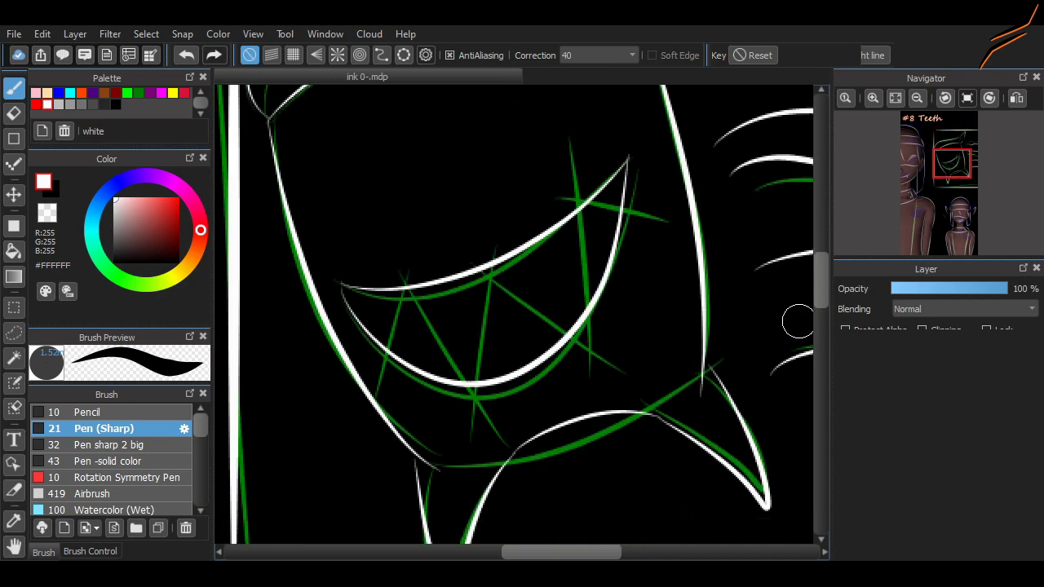
{"action": "scroll", "coordinate": [798, 322], "scroll_direction": "down", "scroll_amount": 5}
{"action": "scroll", "coordinate": [591, 425], "scroll_direction": "up", "scroll_amount": 5}
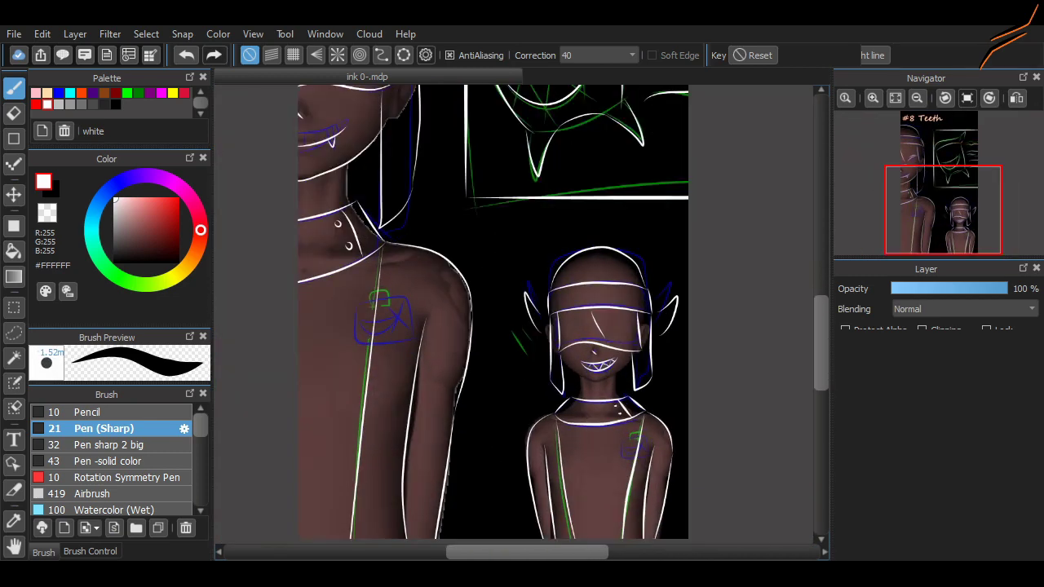
{"action": "key", "text": "h"}
{"action": "key", "text": "h"}
{"action": "key", "text": "h"}
{"action": "scroll", "coordinate": [567, 474], "scroll_direction": "up", "scroll_amount": 3}
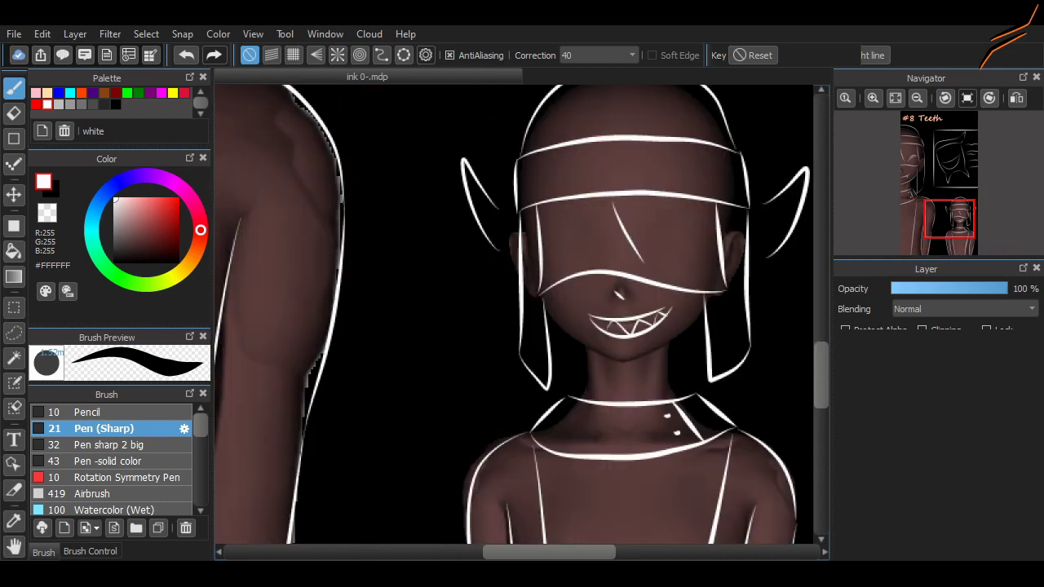
{"action": "scroll", "coordinate": [374, 304], "scroll_direction": "down", "scroll_amount": 4}
{"action": "scroll", "coordinate": [374, 303], "scroll_direction": "up", "scroll_amount": 4}
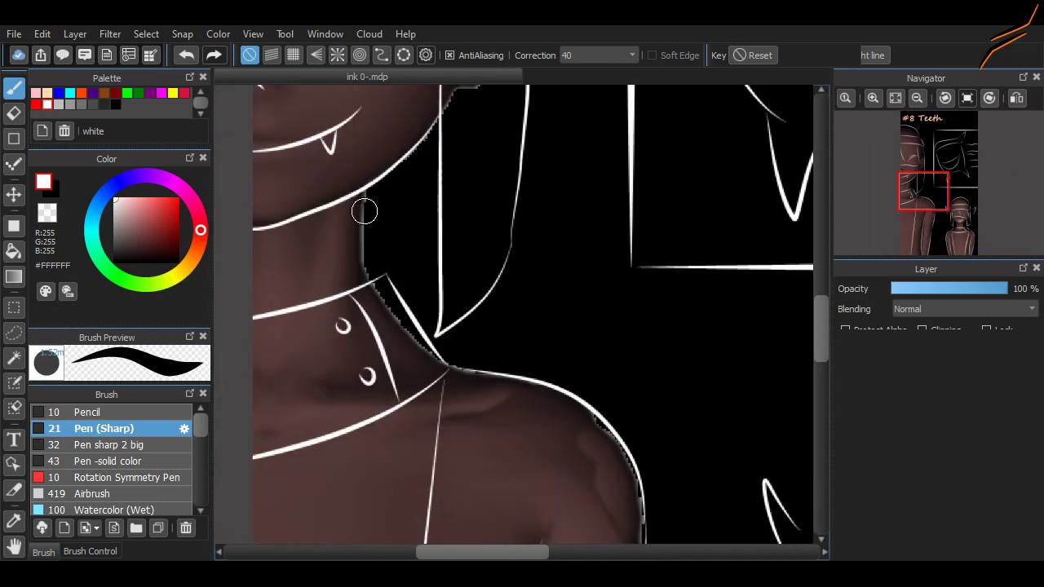
Step: Ink the small figure's jawline, both sides of the neck and the rounded back edges of the collar in white
{"action": "left_click", "coordinate": [958, 227]}
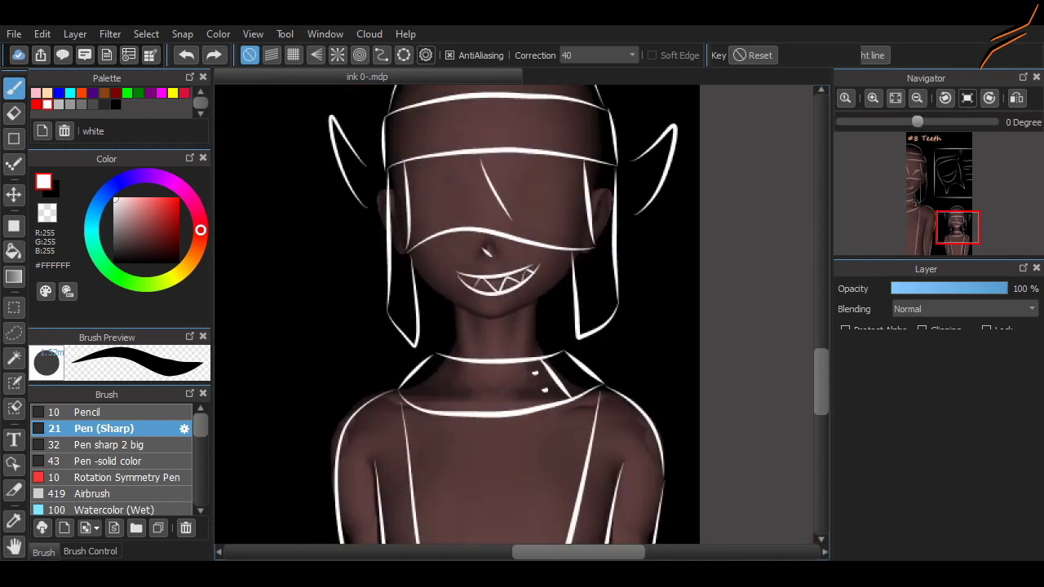
{"action": "scroll", "coordinate": [431, 221], "scroll_direction": "up", "scroll_amount": 1}
{"action": "mouse_move", "coordinate": [514, 273]}
{"action": "left_mouse_down"}
{"action": "mouse_move", "coordinate": [625, 220]}
{"action": "mouse_move", "coordinate": [608, 247]}
{"action": "mouse_move", "coordinate": [632, 208]}
{"action": "mouse_move", "coordinate": [637, 330]}
{"action": "left_mouse_up"}
{"action": "key", "text": "ctrl+z"}
{"action": "key", "text": "ctrl+z"}
{"action": "key", "text": "ctrl+z"}
{"action": "scroll", "coordinate": [626, 230], "scroll_direction": "up", "scroll_amount": 1}
{"action": "mouse_move", "coordinate": [458, 236]}
{"action": "left_mouse_down"}
{"action": "mouse_move", "coordinate": [451, 296]}
{"action": "mouse_move", "coordinate": [400, 338]}
{"action": "left_mouse_up"}
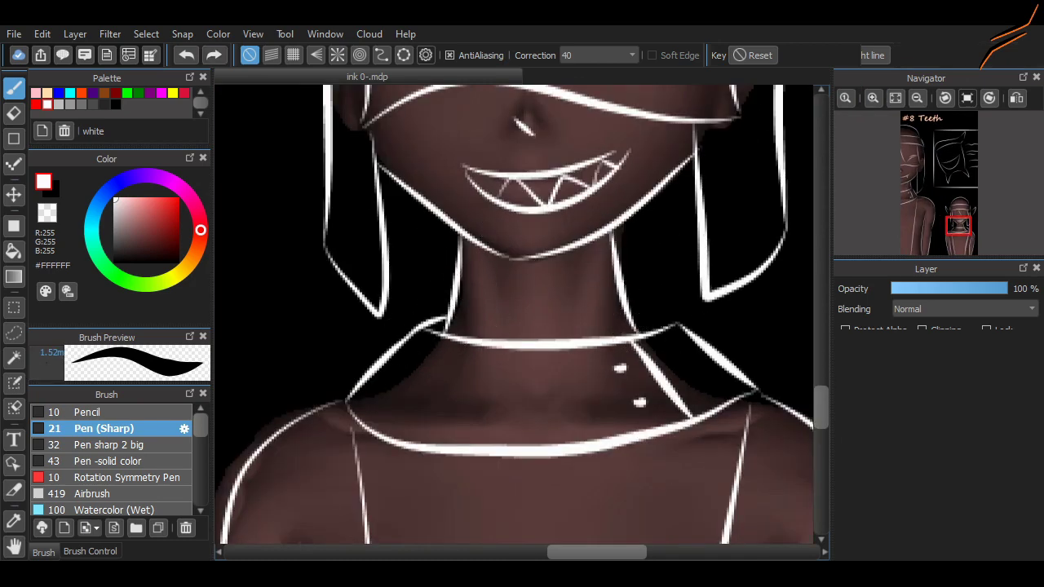
{"action": "left_click_drag", "start_coordinate": [630, 312], "coordinate": [684, 327]}
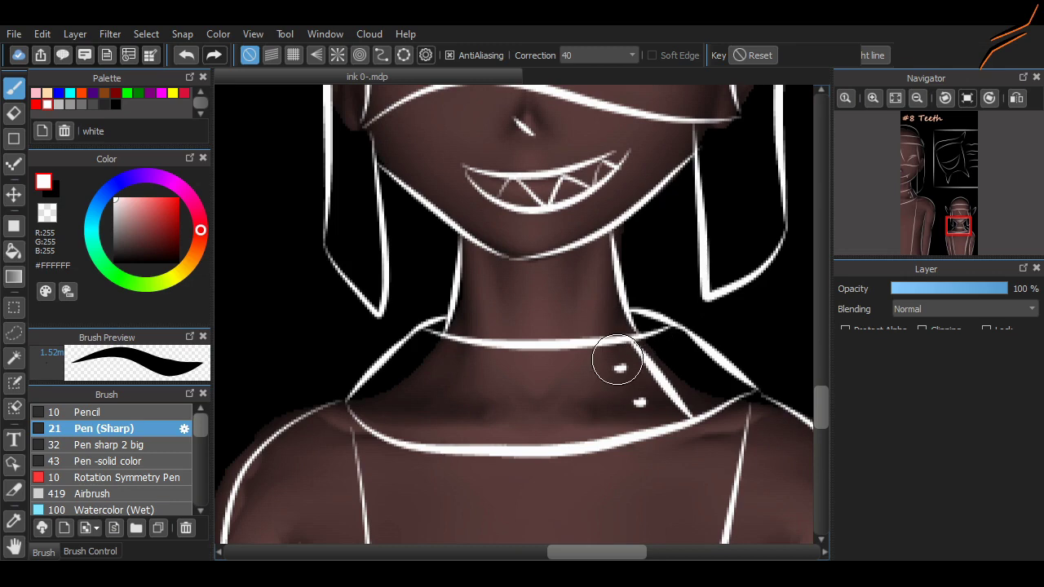
Step: Show the guides again and ink the four-sided outline of the badge on the large figure's chest in white
{"action": "scroll", "coordinate": [617, 362], "scroll_direction": "down", "scroll_amount": 4}
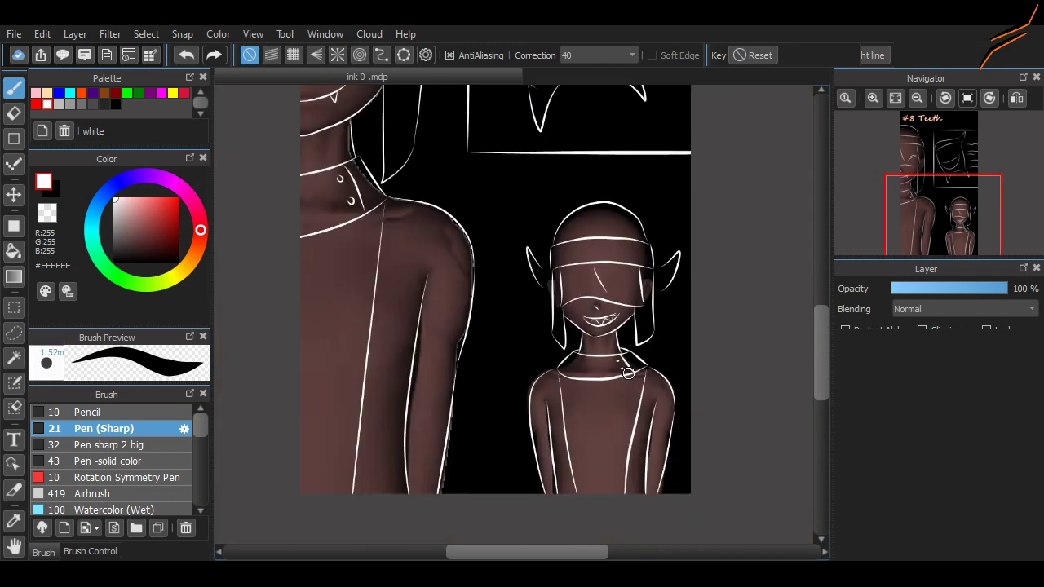
{"action": "scroll", "coordinate": [420, 289], "scroll_direction": "up", "scroll_amount": 1}
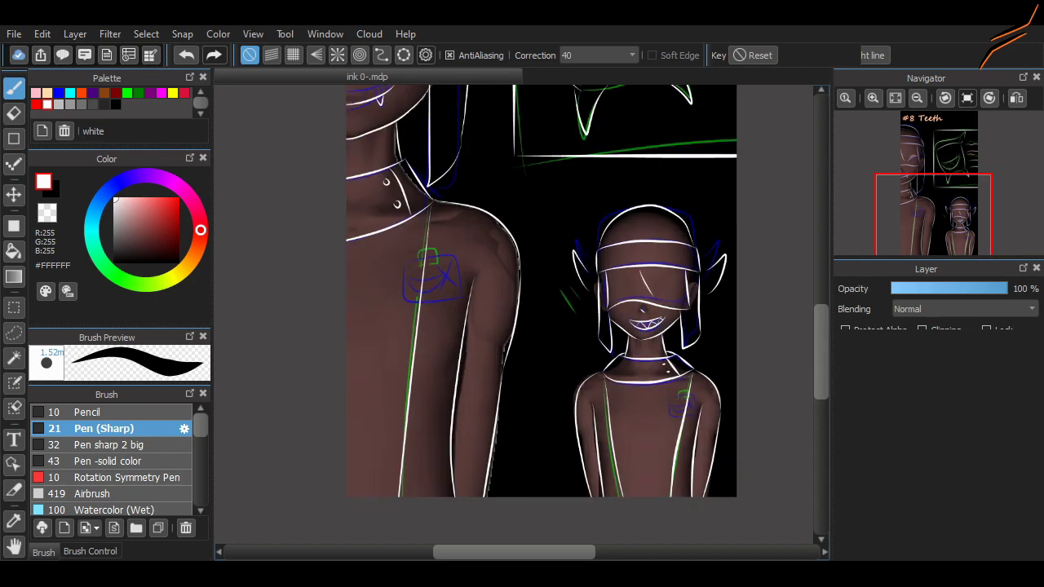
{"action": "scroll", "coordinate": [419, 289], "scroll_direction": "up", "scroll_amount": 4}
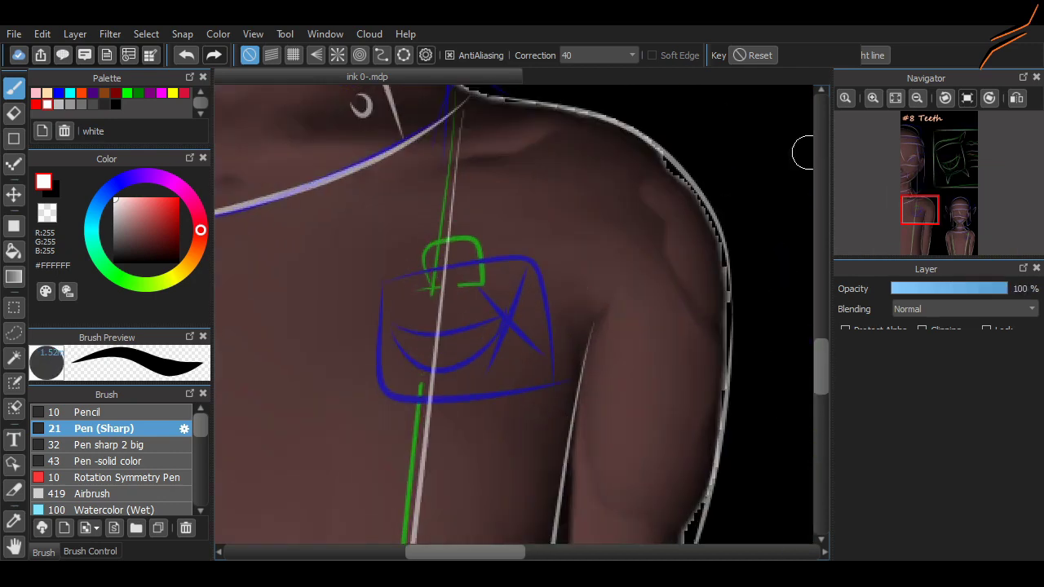
{"action": "scroll", "coordinate": [804, 153], "scroll_direction": "up", "scroll_amount": 1}
{"action": "left_click_drag", "start_coordinate": [318, 271], "coordinate": [544, 241]}
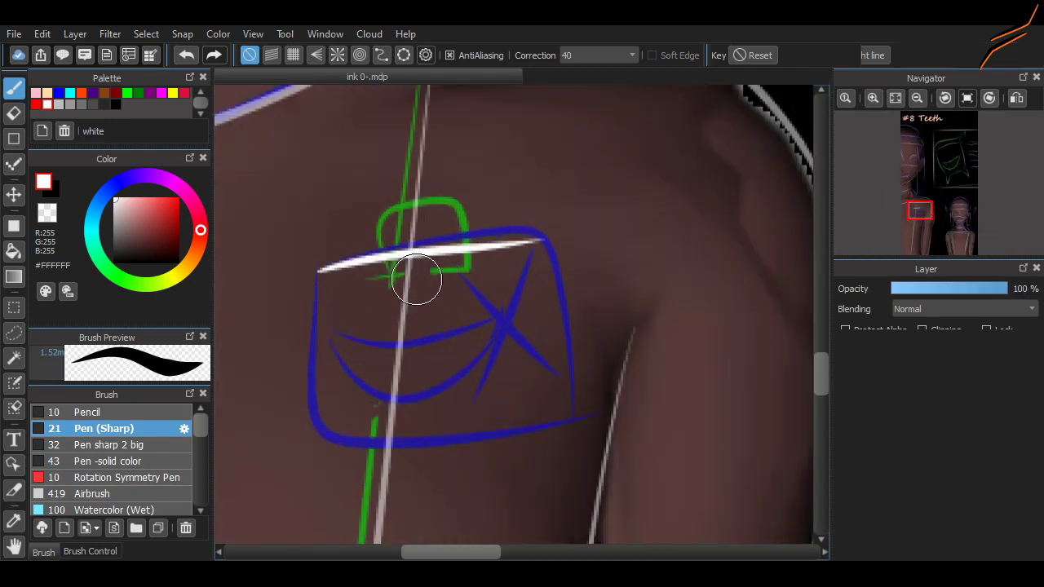
{"action": "key", "text": "ctrl+z"}
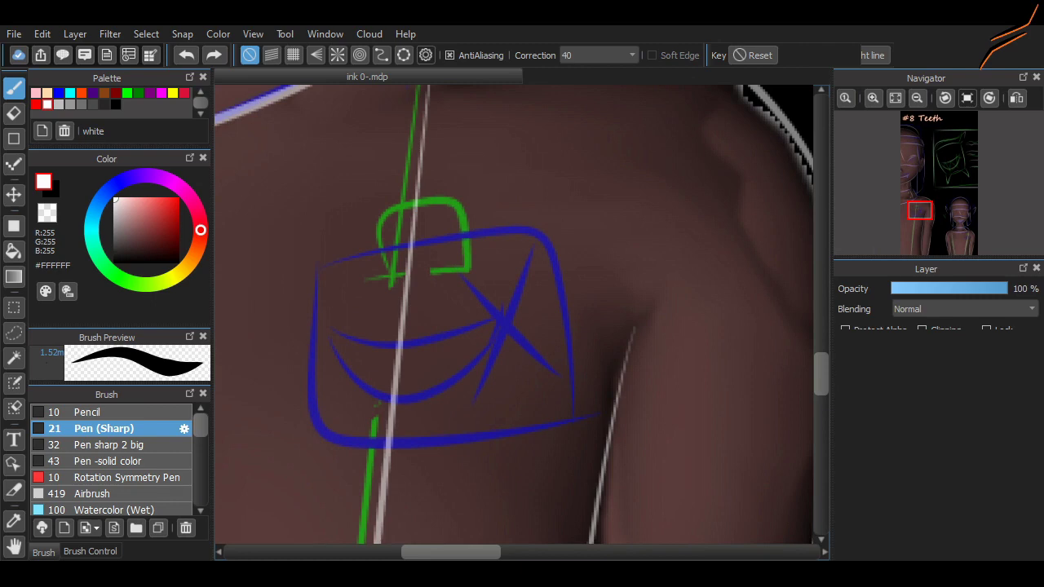
{"action": "mouse_move", "coordinate": [318, 269]}
{"action": "left_mouse_down"}
{"action": "mouse_move", "coordinate": [331, 407]}
{"action": "mouse_move", "coordinate": [567, 402]}
{"action": "left_mouse_up"}
{"action": "left_click_drag", "start_coordinate": [558, 286], "coordinate": [317, 270]}
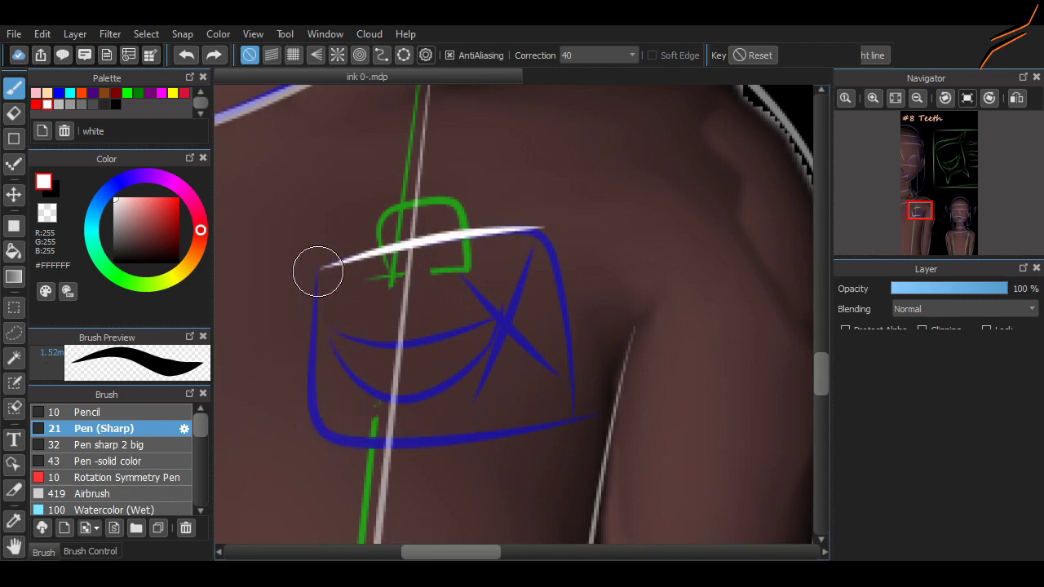
{"action": "left_click_drag", "start_coordinate": [545, 233], "coordinate": [578, 392]}
Step: Ink the crescent smile and the crossed X mark inside the large figure's badge in white
{"action": "mouse_move", "coordinate": [347, 347]}
{"action": "left_mouse_down"}
{"action": "mouse_move", "coordinate": [439, 340]}
{"action": "mouse_move", "coordinate": [350, 354]}
{"action": "left_mouse_up"}
{"action": "key", "text": "ctrl+z"}
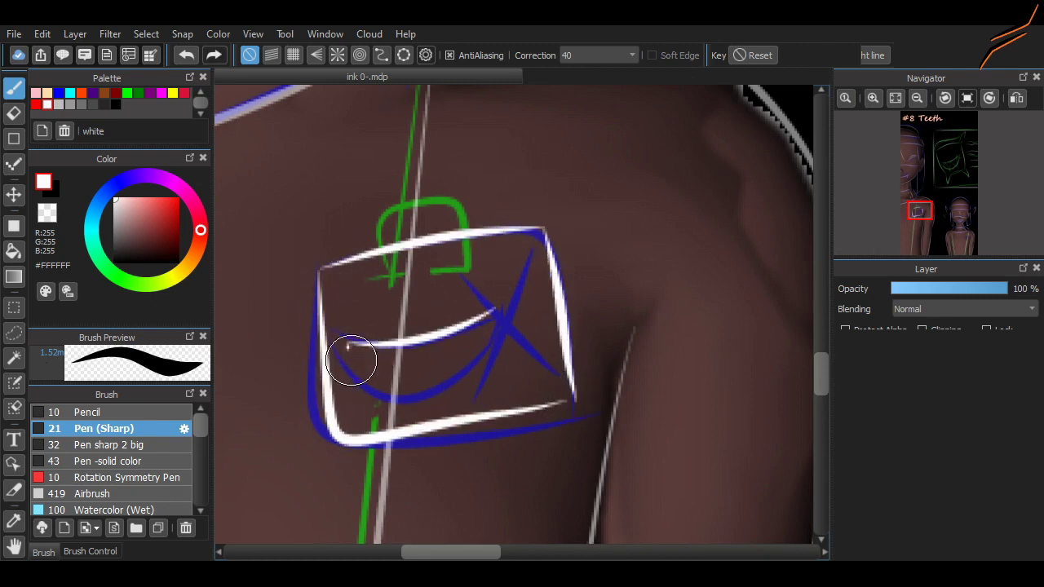
{"action": "left_click_drag", "start_coordinate": [447, 290], "coordinate": [538, 350]}
{"action": "mouse_move", "coordinate": [510, 268]}
{"action": "left_mouse_down"}
{"action": "mouse_move", "coordinate": [494, 303]}
{"action": "mouse_move", "coordinate": [472, 376]}
{"action": "left_mouse_up"}
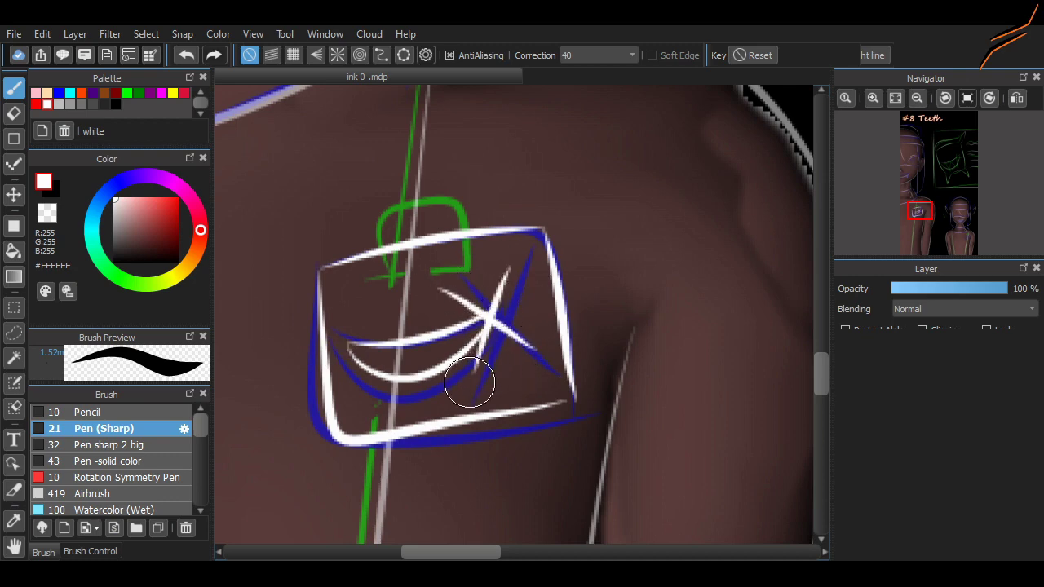
Step: Ink the small square clip on the badge's upper edge in white and erase the badge outline inside it
{"action": "mouse_move", "coordinate": [383, 213]}
{"action": "left_mouse_down"}
{"action": "mouse_move", "coordinate": [471, 273]}
{"action": "mouse_move", "coordinate": [473, 198]}
{"action": "left_mouse_up"}
{"action": "key", "text": "ctrl+z"}
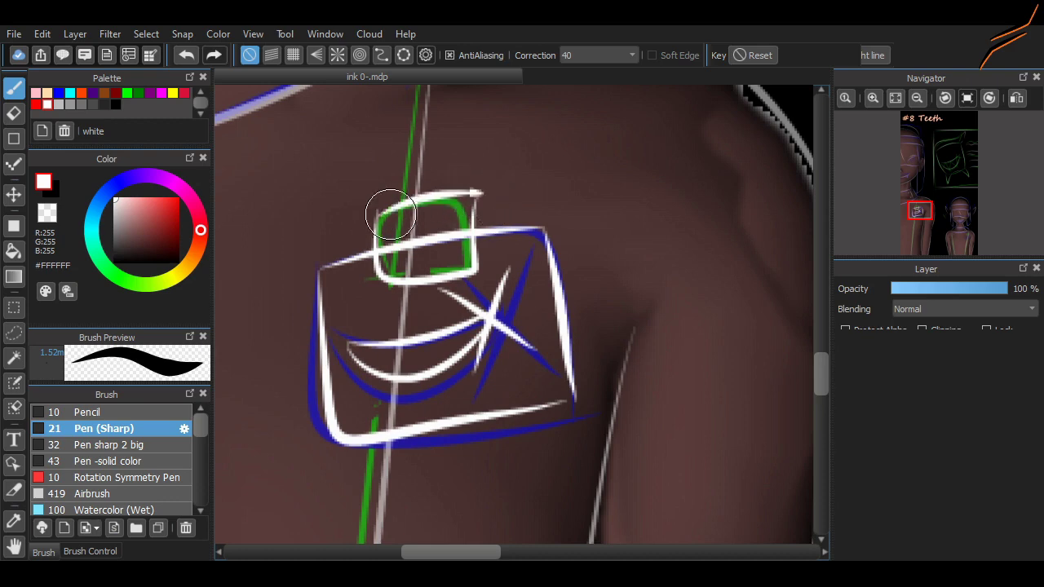
{"action": "left_click_drag", "start_coordinate": [380, 205], "coordinate": [478, 196]}
{"action": "key", "text": "e"}
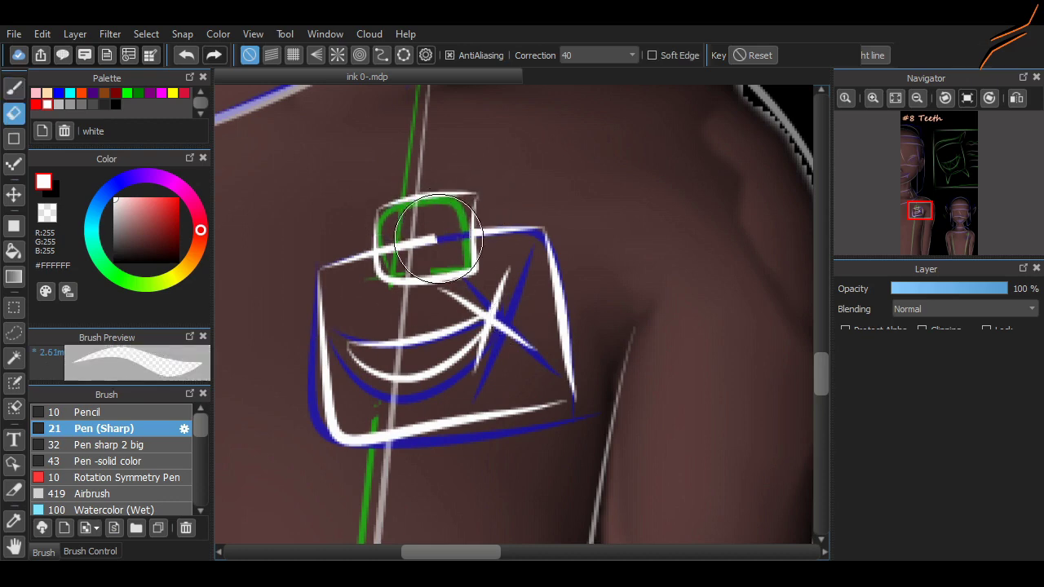
{"action": "scroll", "coordinate": [443, 419], "scroll_direction": "down", "scroll_amount": 2}
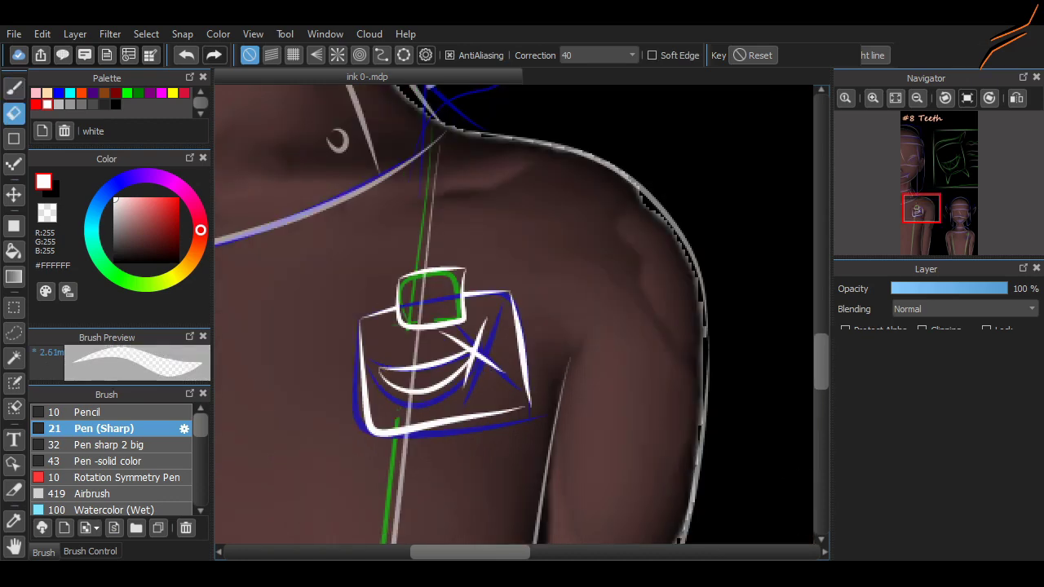
Step: Place a copy of the badge on the small figure's chest and scale it down to fit near the blue guide
{"action": "scroll", "coordinate": [443, 419], "scroll_direction": "down", "scroll_amount": 3}
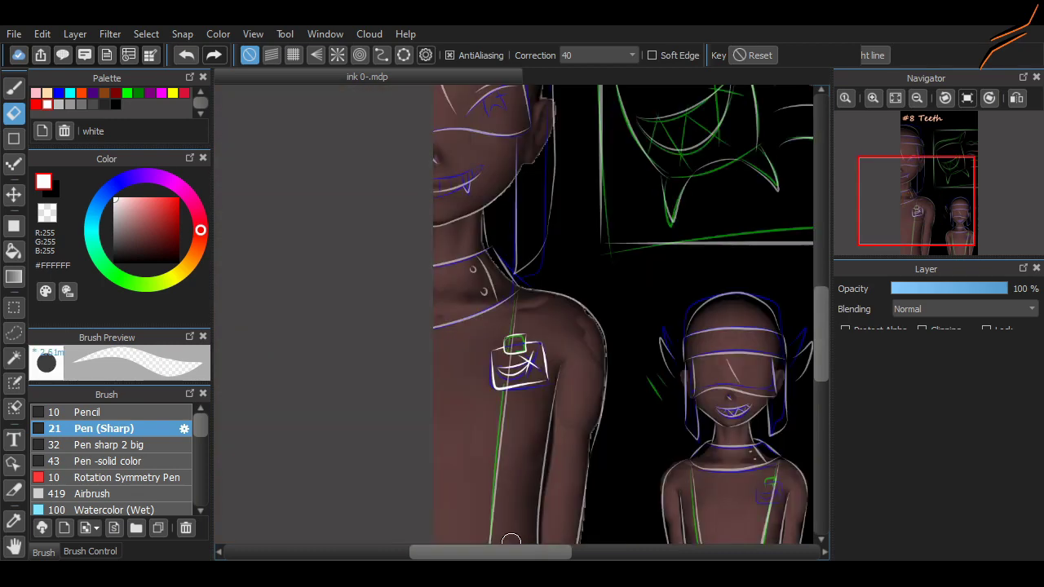
{"action": "scroll", "coordinate": [603, 455], "scroll_direction": "down", "scroll_amount": 1}
{"action": "scroll", "coordinate": [602, 455], "scroll_direction": "up", "scroll_amount": 4}
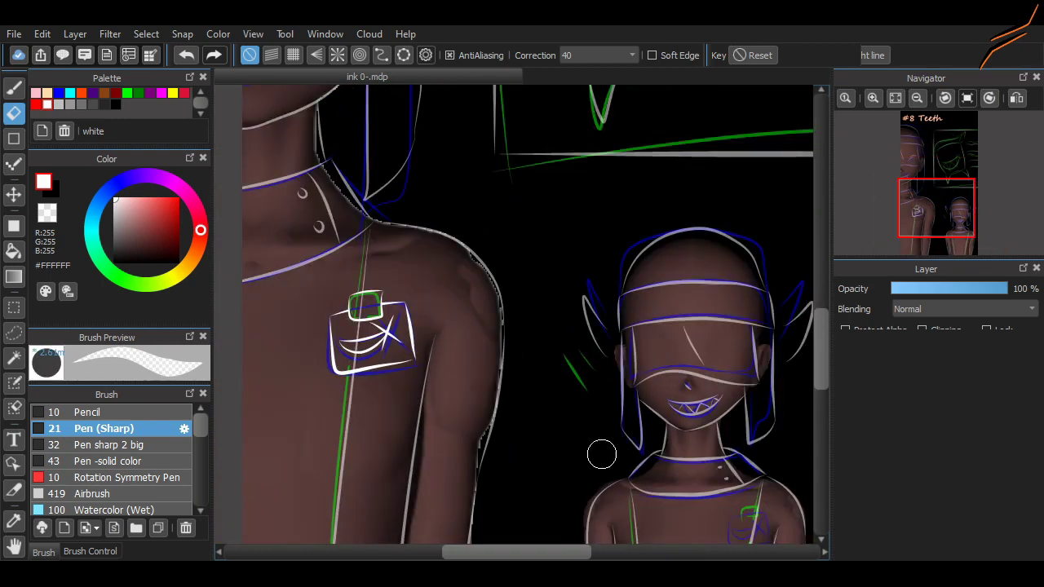
{"action": "key", "text": "v"}
{"action": "left_click_drag", "start_coordinate": [375, 336], "coordinate": [718, 506]}
{"action": "scroll", "coordinate": [717, 506], "scroll_direction": "up", "scroll_amount": 3}
{"action": "key", "text": "ctrl+t"}
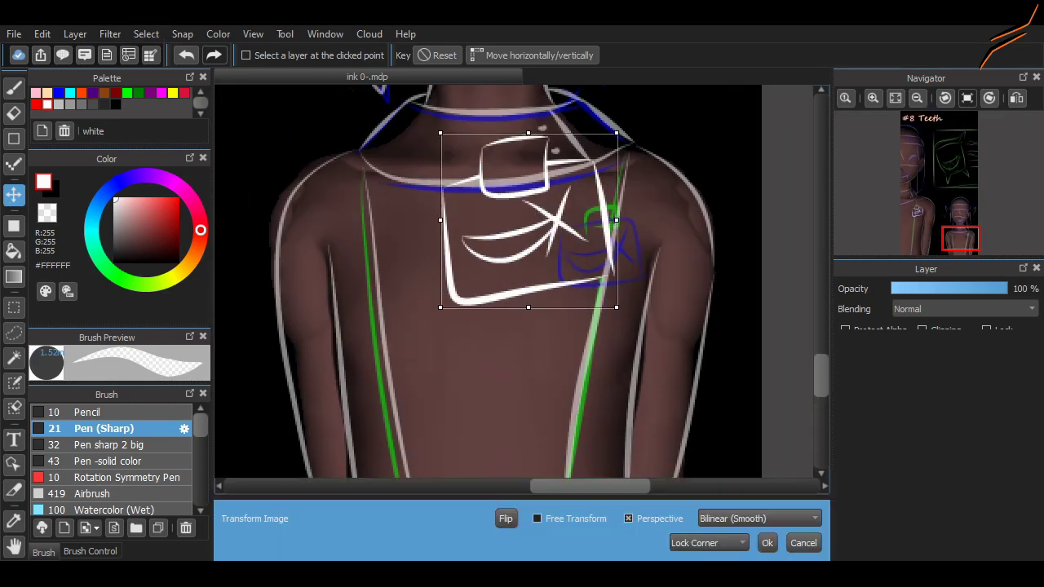
{"action": "left_click_drag", "start_coordinate": [527, 213], "coordinate": [623, 206]}
{"action": "left_click_drag", "start_coordinate": [704, 112], "coordinate": [625, 191]}
{"action": "left_click_drag", "start_coordinate": [582, 243], "coordinate": [607, 250]}
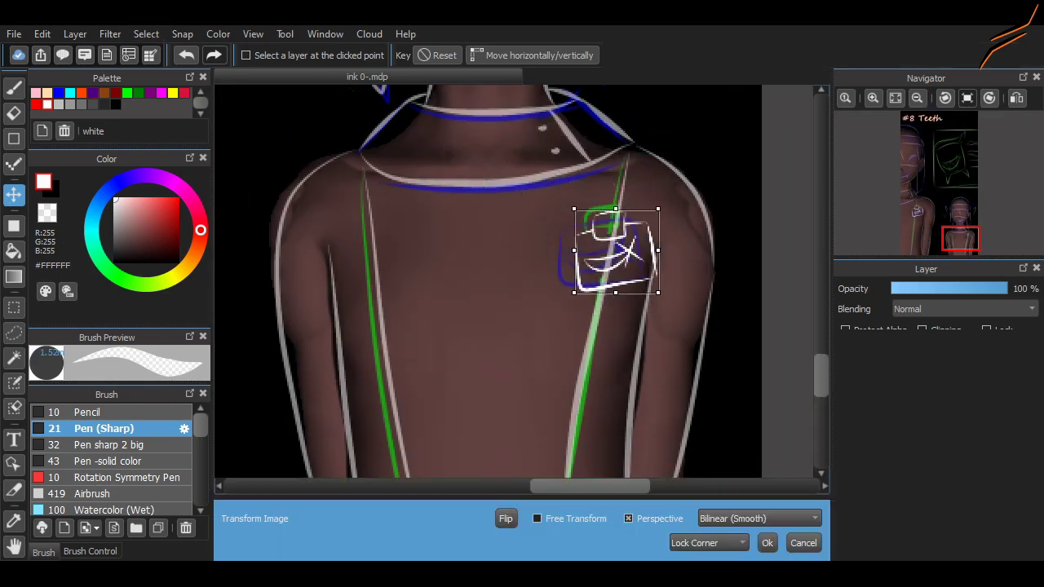
{"action": "left_click", "coordinate": [768, 542]}
Step: Erase the strap lines running through both badges and restore the body line art layer to 100% opacity
{"action": "scroll", "coordinate": [490, 286], "scroll_direction": "down", "scroll_amount": 2}
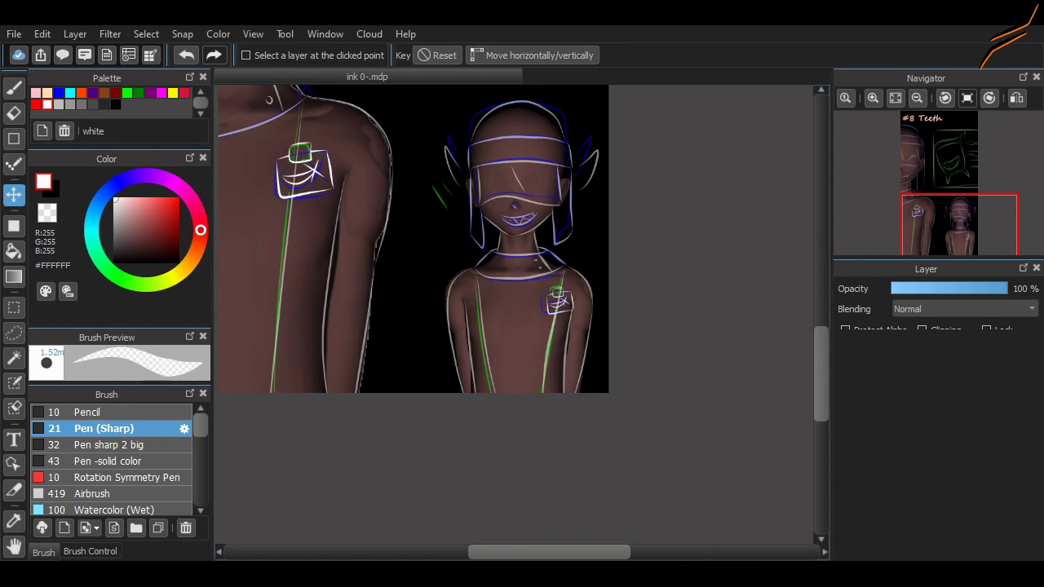
{"action": "left_click_drag", "start_coordinate": [1007, 288], "coordinate": [951, 289]}
{"action": "scroll", "coordinate": [294, 163], "scroll_direction": "up", "scroll_amount": 3}
{"action": "key", "text": "e"}
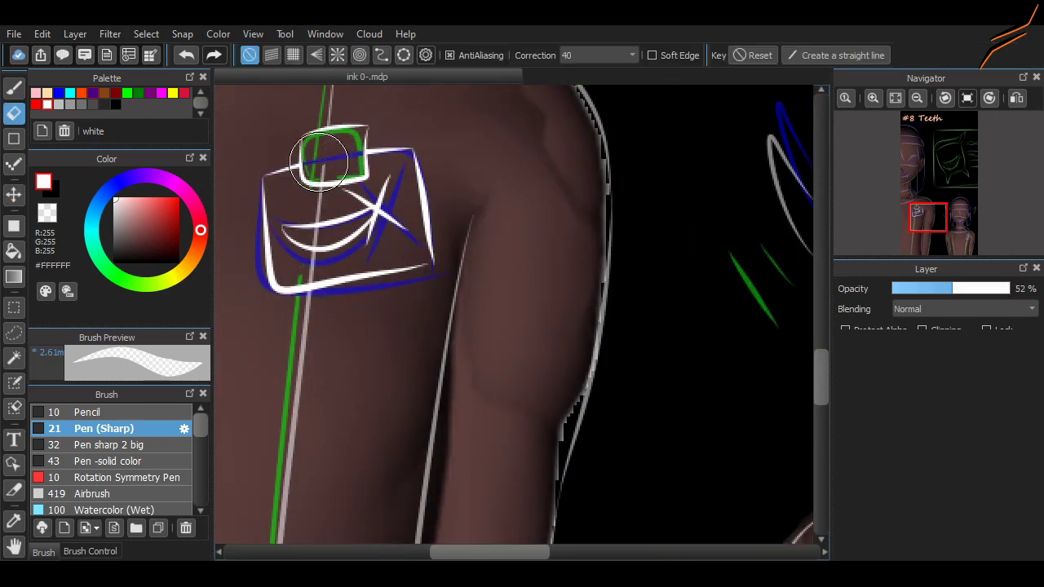
{"action": "scroll", "coordinate": [531, 285], "scroll_direction": "right", "scroll_amount": 10}
{"action": "scroll", "coordinate": [530, 285], "scroll_direction": "down", "scroll_amount": 5}
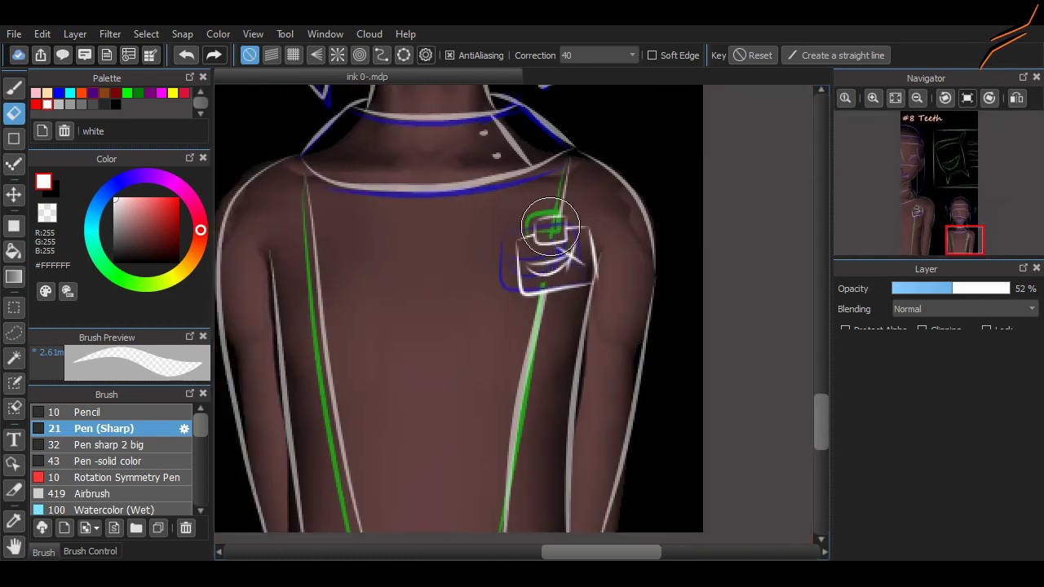
{"action": "scroll", "coordinate": [551, 228], "scroll_direction": "down", "scroll_amount": 3}
{"action": "scroll", "coordinate": [490, 286], "scroll_direction": "up", "scroll_amount": 1}
{"action": "left_click_drag", "start_coordinate": [951, 289], "coordinate": [1009, 289]}
{"action": "scroll", "coordinate": [733, 475], "scroll_direction": "down", "scroll_amount": 1}
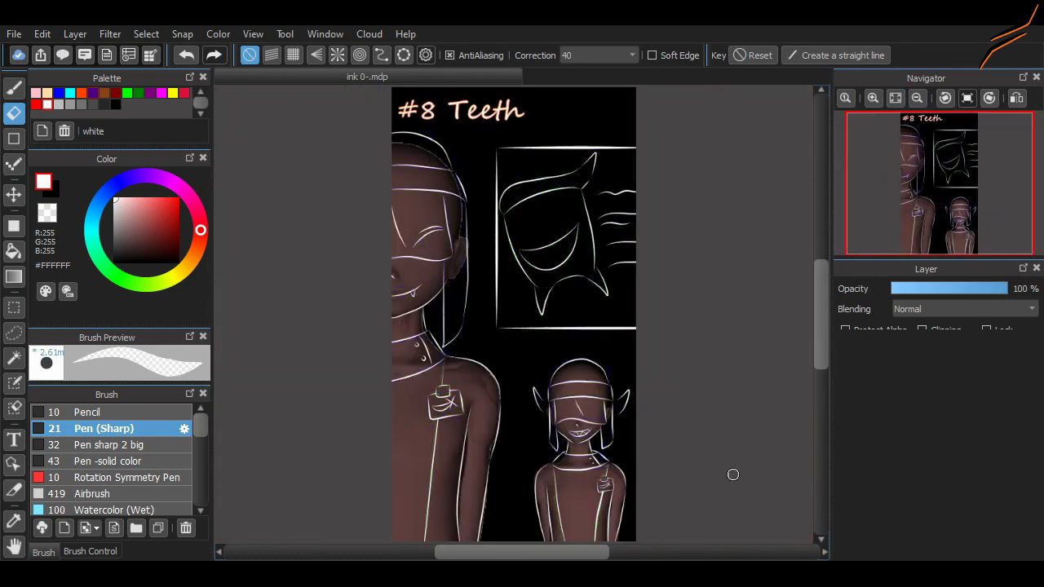
Step: Draw the jagged two-pointed iris in red under the large figure's eyelid and add a short white highlight across it
{"action": "scroll", "coordinate": [733, 474], "scroll_direction": "down", "scroll_amount": 1}
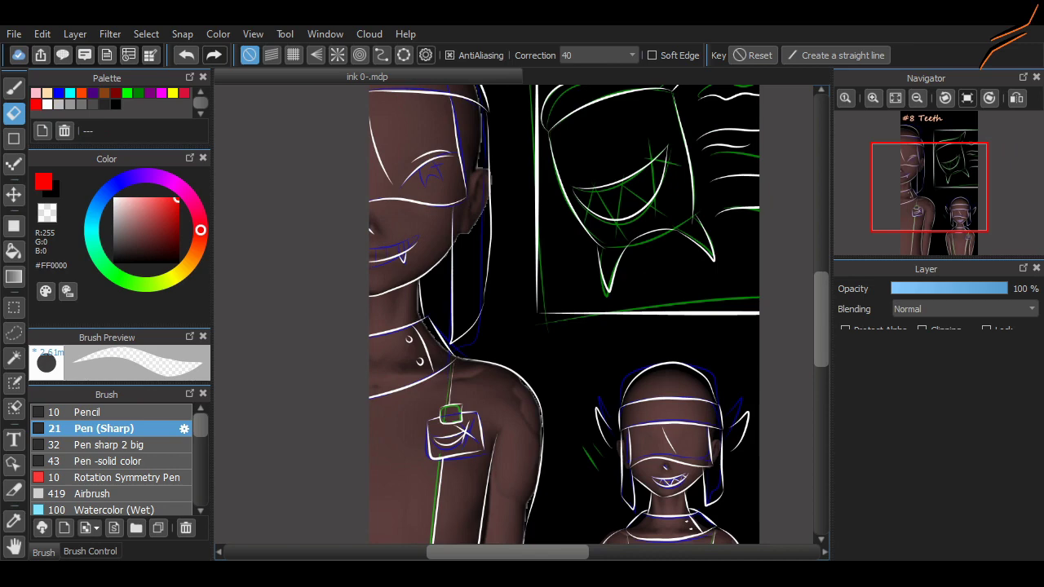
{"action": "scroll", "coordinate": [438, 152], "scroll_direction": "up", "scroll_amount": 5}
{"action": "key", "text": "b"}
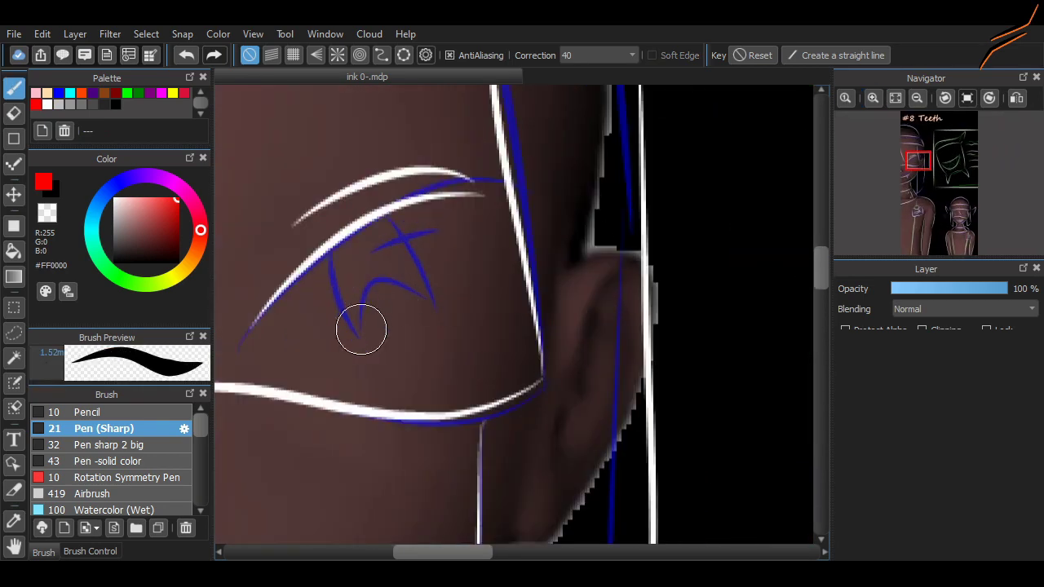
{"action": "left_click_drag", "start_coordinate": [316, 228], "coordinate": [358, 335]}
{"action": "mouse_move", "coordinate": [379, 200]}
{"action": "left_mouse_down"}
{"action": "mouse_move", "coordinate": [363, 332]}
{"action": "mouse_move", "coordinate": [437, 306]}
{"action": "left_mouse_up"}
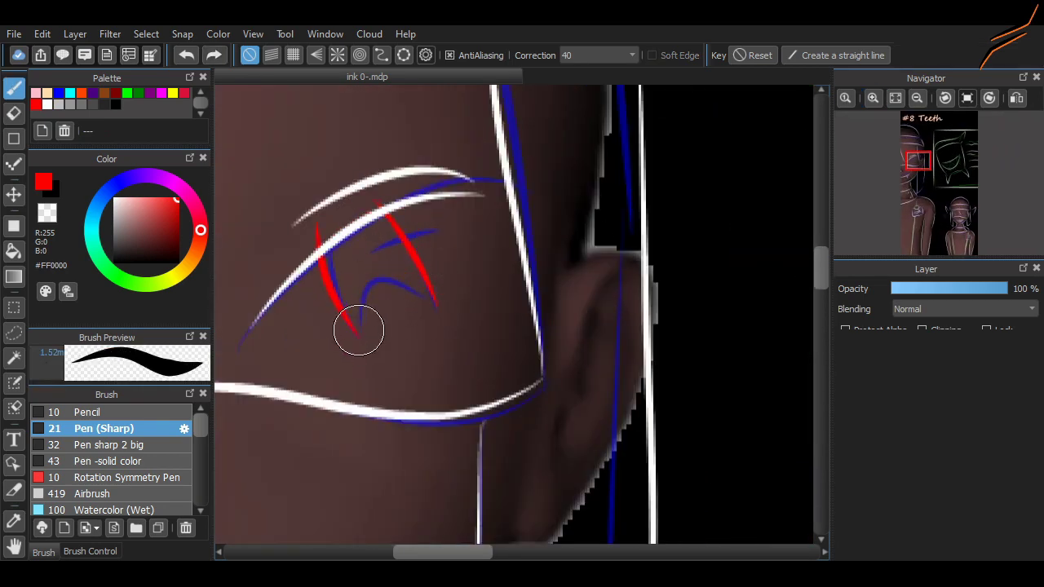
{"action": "left_click_drag", "start_coordinate": [359, 330], "coordinate": [432, 315]}
{"action": "left_click", "coordinate": [379, 253], "text": "alt"}
{"action": "left_click_drag", "start_coordinate": [378, 255], "coordinate": [445, 232]}
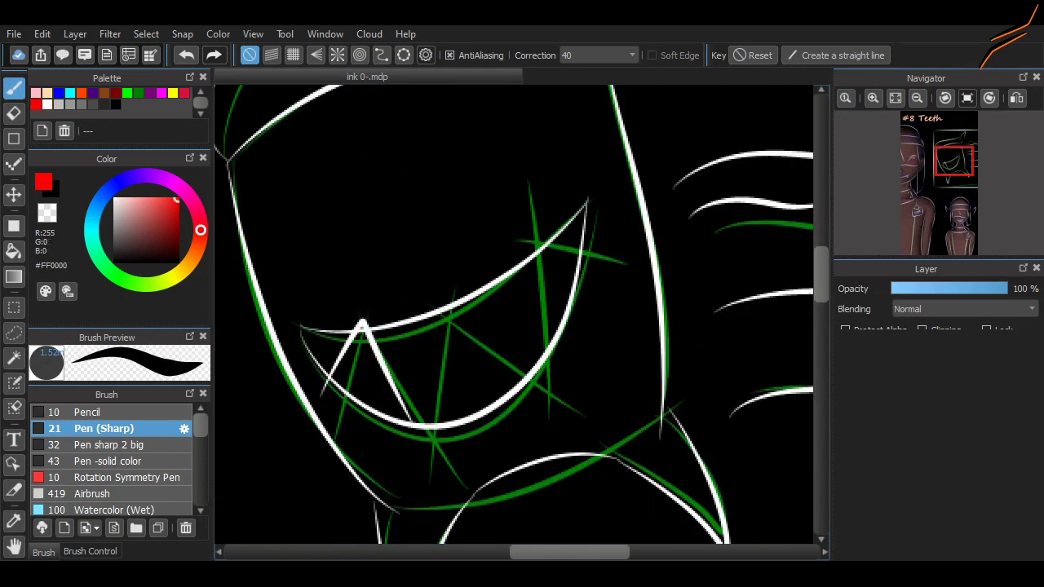
Step: Ink a row of zigzag red teeth inside the framed head's grin and erase the stroke ends overshooting the mouth outline
{"action": "mouse_move", "coordinate": [325, 398]}
{"action": "left_mouse_down"}
{"action": "mouse_move", "coordinate": [359, 316]}
{"action": "mouse_move", "coordinate": [388, 444]}
{"action": "left_mouse_up"}
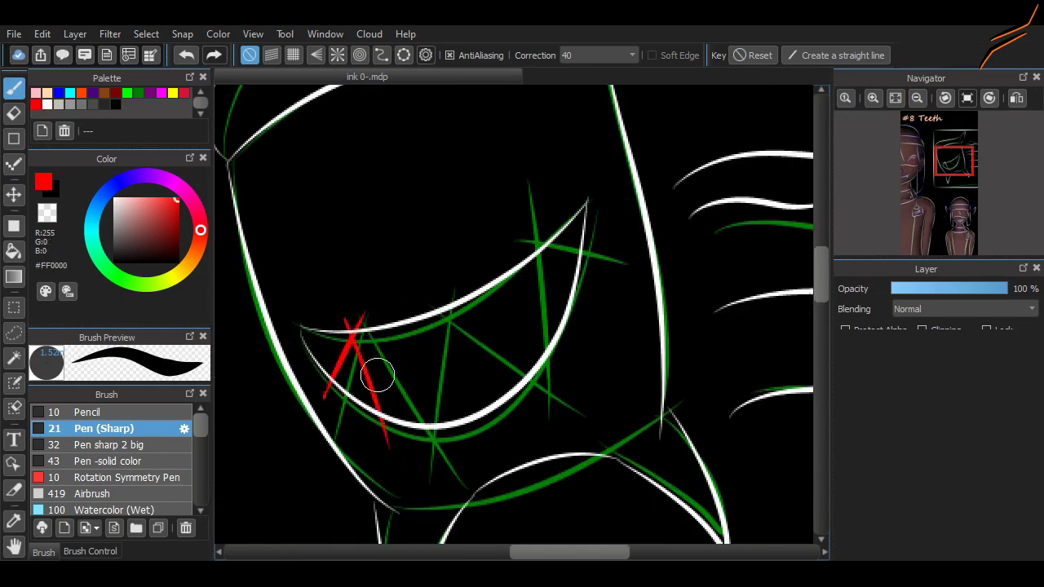
{"action": "mouse_move", "coordinate": [378, 376]}
{"action": "left_mouse_down"}
{"action": "mouse_move", "coordinate": [411, 444]}
{"action": "mouse_move", "coordinate": [424, 319]}
{"action": "mouse_move", "coordinate": [508, 420]}
{"action": "mouse_move", "coordinate": [490, 287]}
{"action": "mouse_move", "coordinate": [571, 361]}
{"action": "mouse_move", "coordinate": [554, 356]}
{"action": "mouse_move", "coordinate": [535, 256]}
{"action": "mouse_move", "coordinate": [597, 296]}
{"action": "left_mouse_up"}
{"action": "key", "text": "ctrl+plus"}
{"action": "key", "text": "e"}
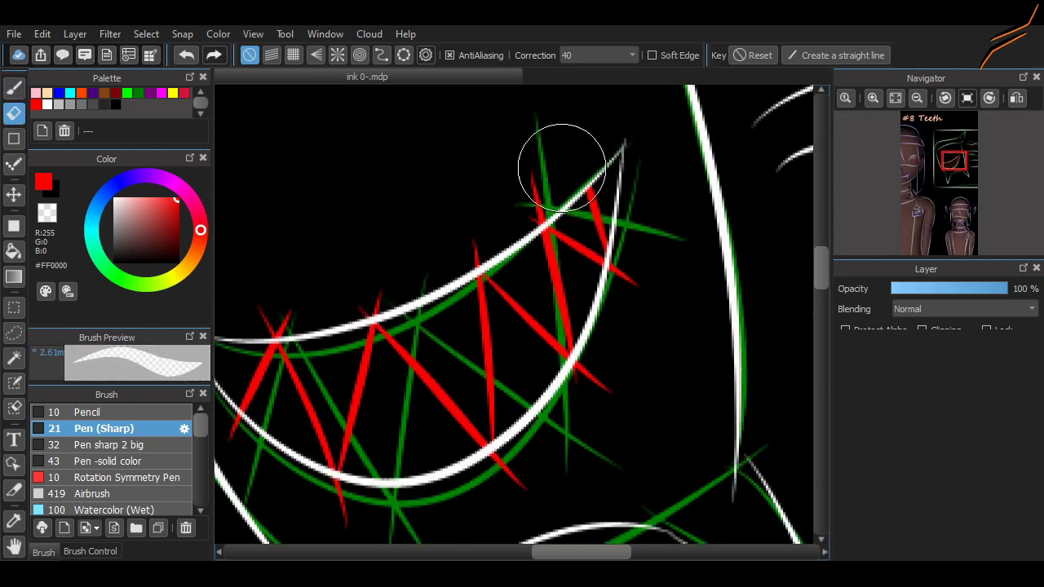
{"action": "left_click", "coordinate": [522, 203]}
{"action": "left_click", "coordinate": [624, 270]}
{"action": "left_click", "coordinate": [595, 355]}
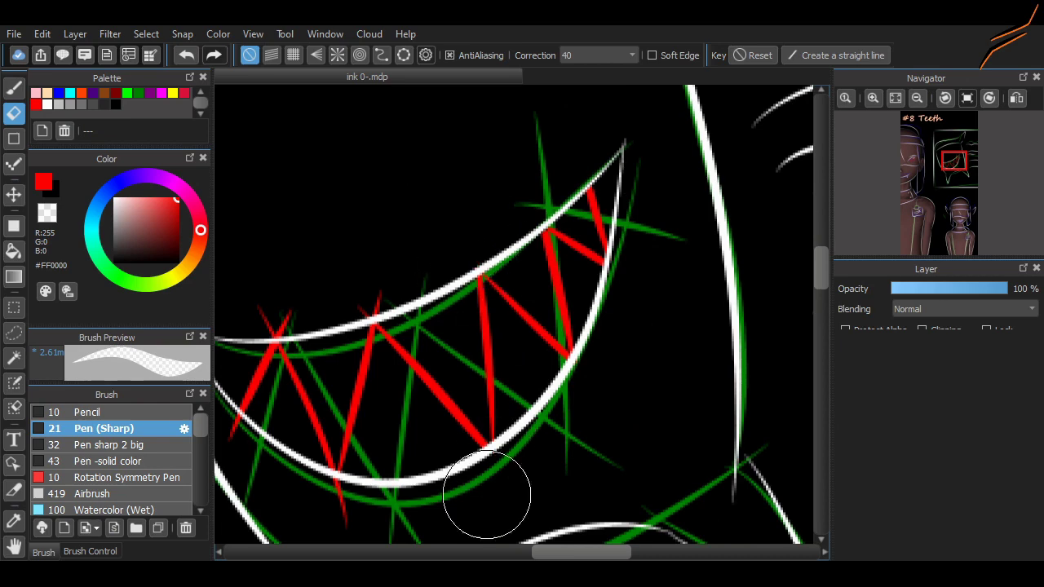
{"action": "scroll", "coordinate": [487, 495], "scroll_direction": "left", "scroll_amount": 3}
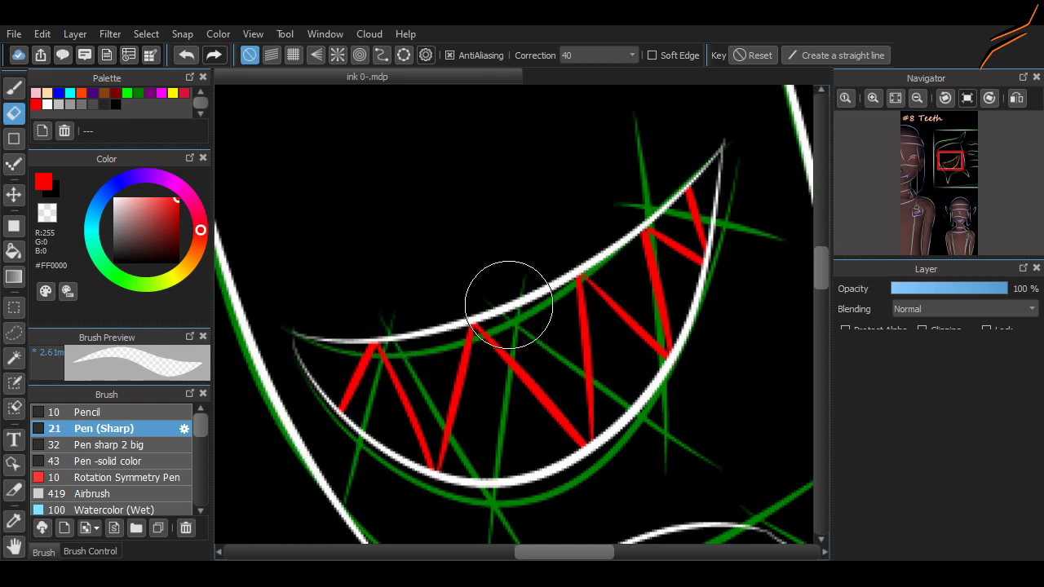
Step: Hide the coloured guide sketches and trim the red iris strokes above the large figure's upper eyelid, undoing the last mark
{"action": "scroll", "coordinate": [508, 304], "scroll_direction": "down", "scroll_amount": 5}
{"action": "scroll", "coordinate": [550, 233], "scroll_direction": "up", "scroll_amount": 5}
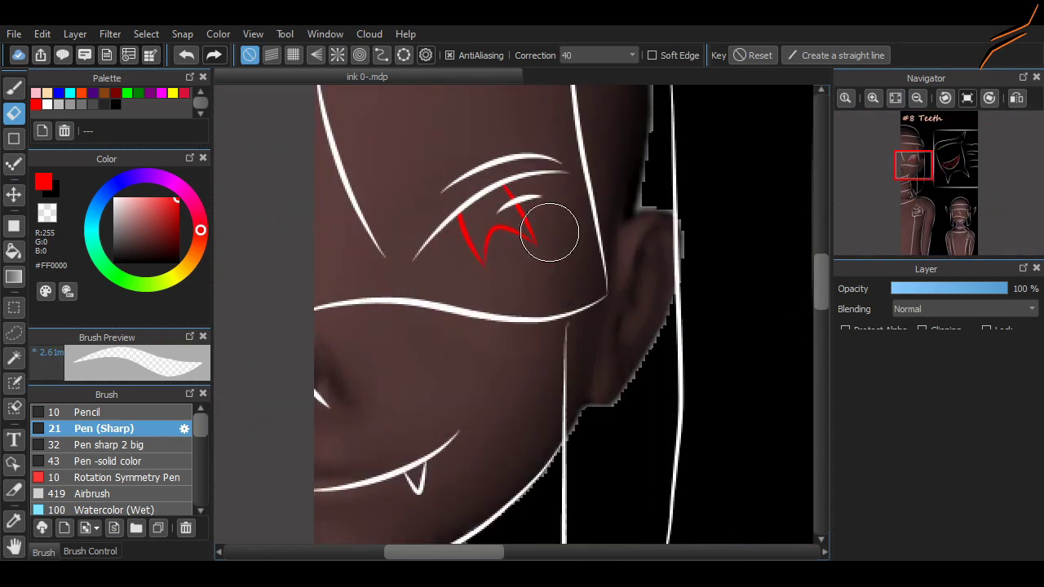
{"action": "scroll", "coordinate": [550, 233], "scroll_direction": "up", "scroll_amount": 2}
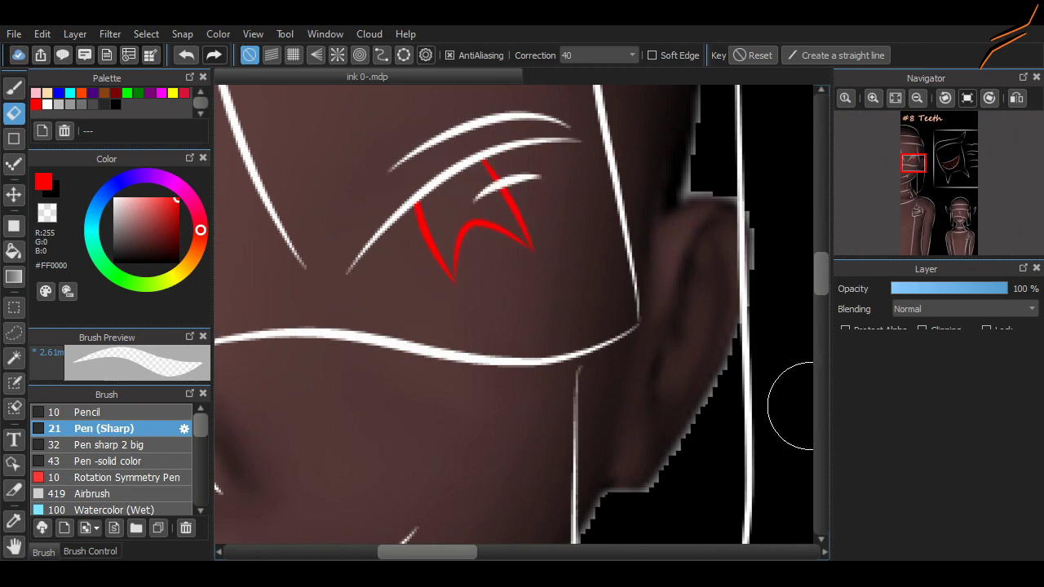
{"action": "scroll", "coordinate": [478, 261], "scroll_direction": "up", "scroll_amount": 2}
{"action": "key", "text": "b"}
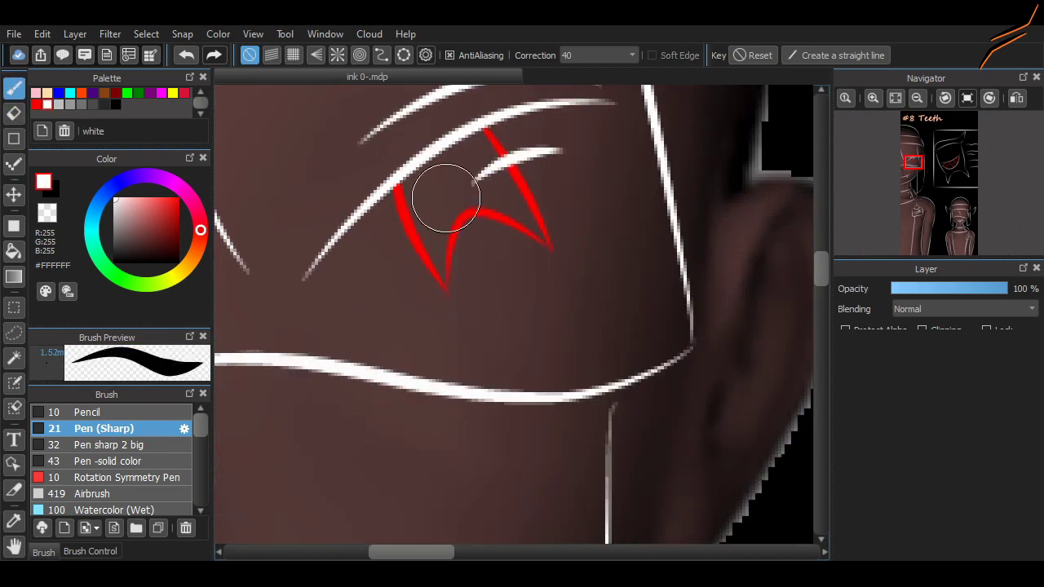
{"action": "key", "text": "ctrl+z"}
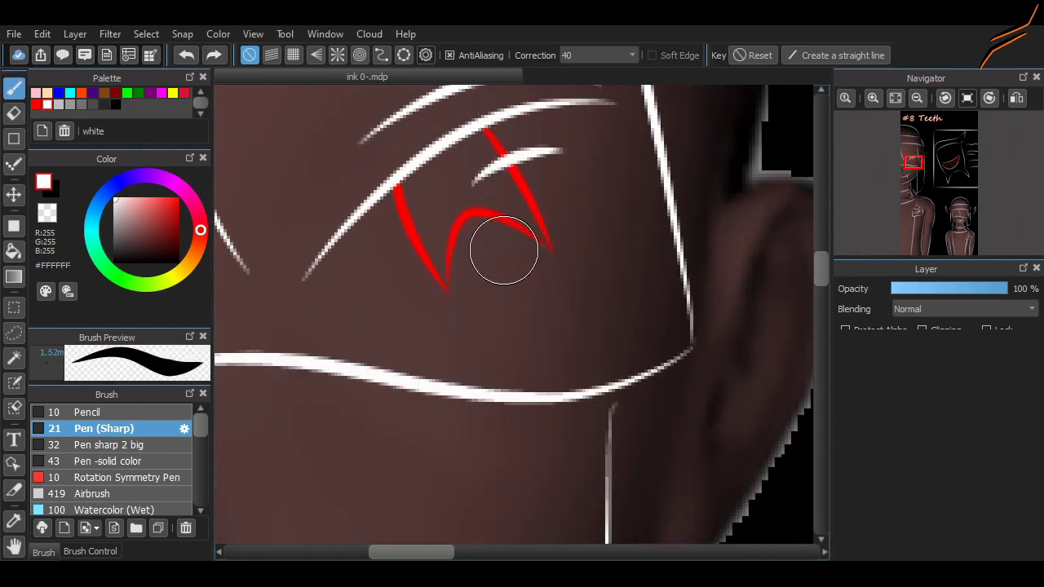
Step: Set the current layer's opacity to 56% and hide the brown body shading beneath the line art
{"action": "scroll", "coordinate": [490, 249], "scroll_direction": "down", "scroll_amount": 5}
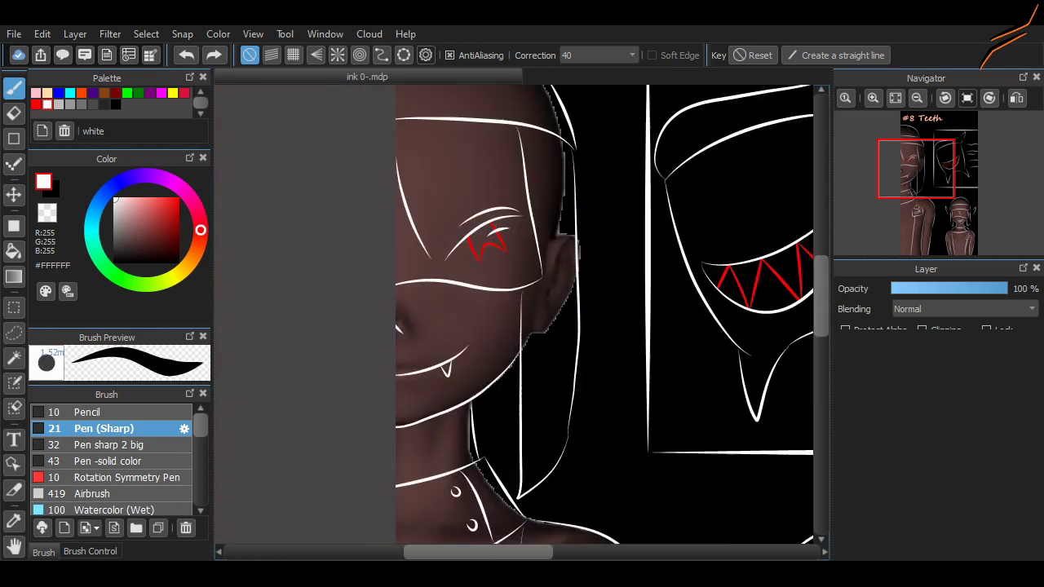
{"action": "left_click", "coordinate": [957, 289]}
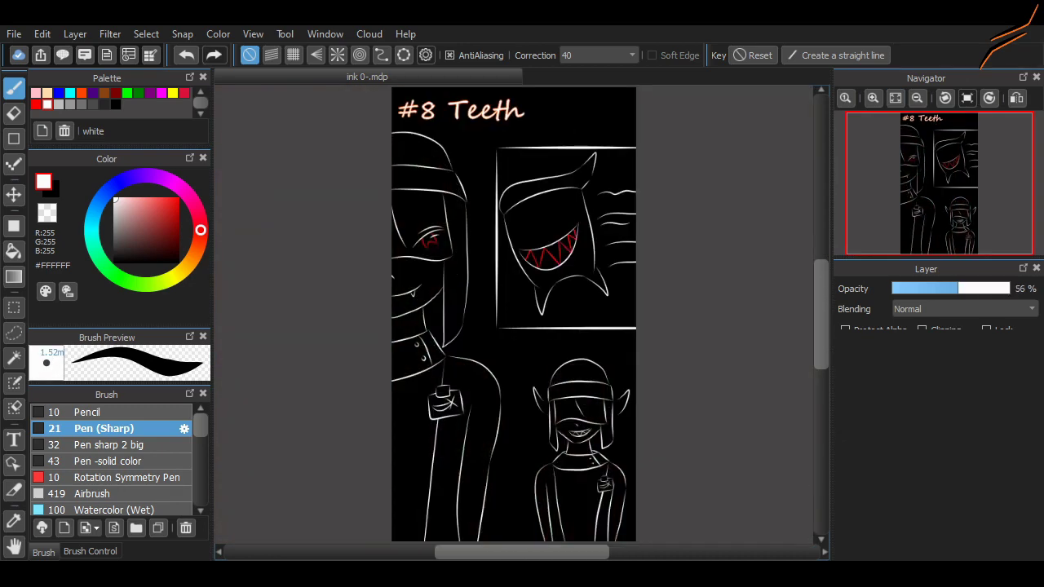
{"action": "scroll", "coordinate": [514, 314], "scroll_direction": "down", "scroll_amount": 1}
{"action": "scroll", "coordinate": [514, 314], "scroll_direction": "up", "scroll_amount": 4}
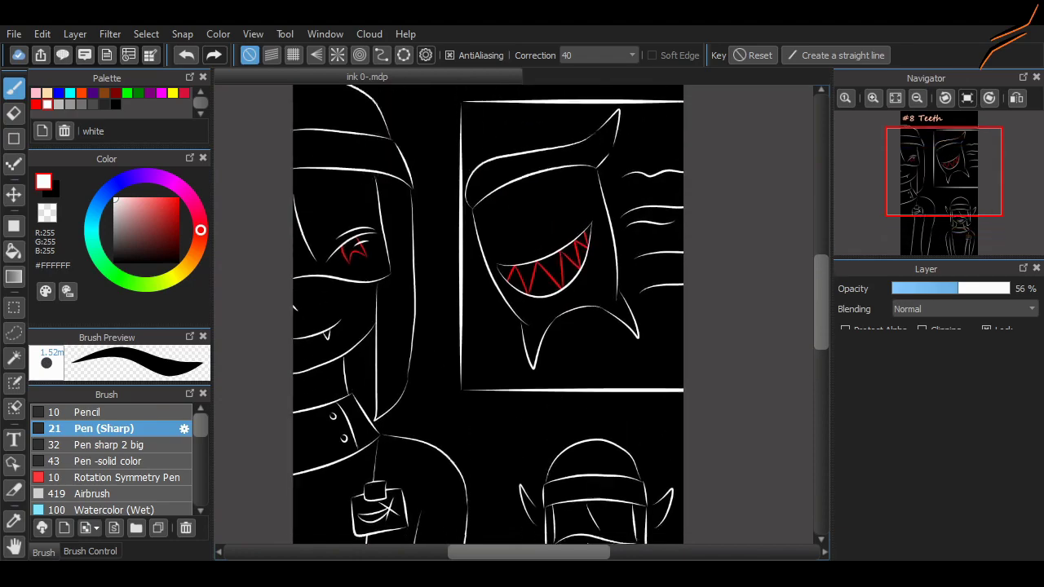
{"action": "scroll", "coordinate": [488, 315], "scroll_direction": "down", "scroll_amount": 3}
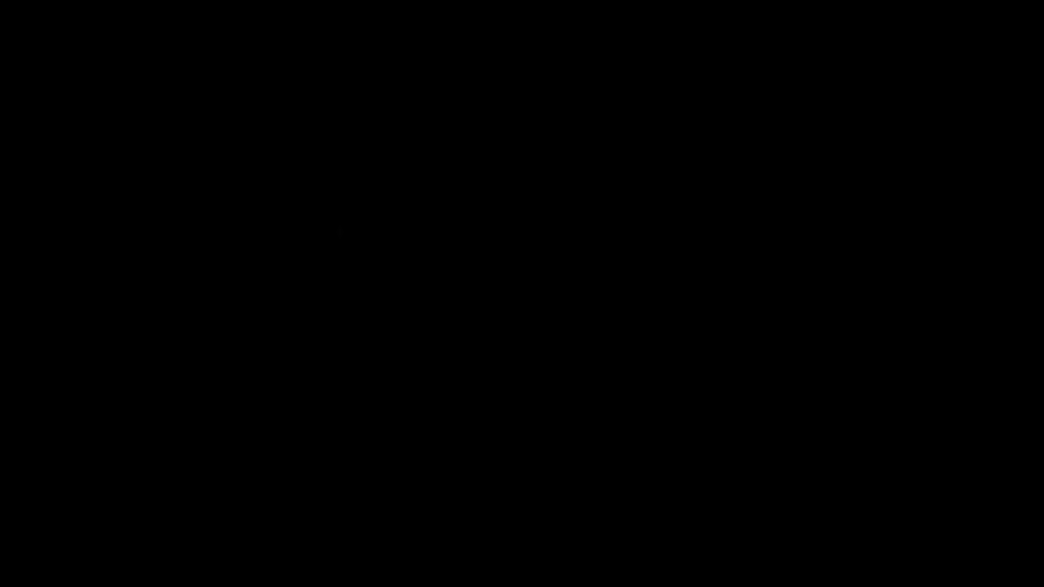